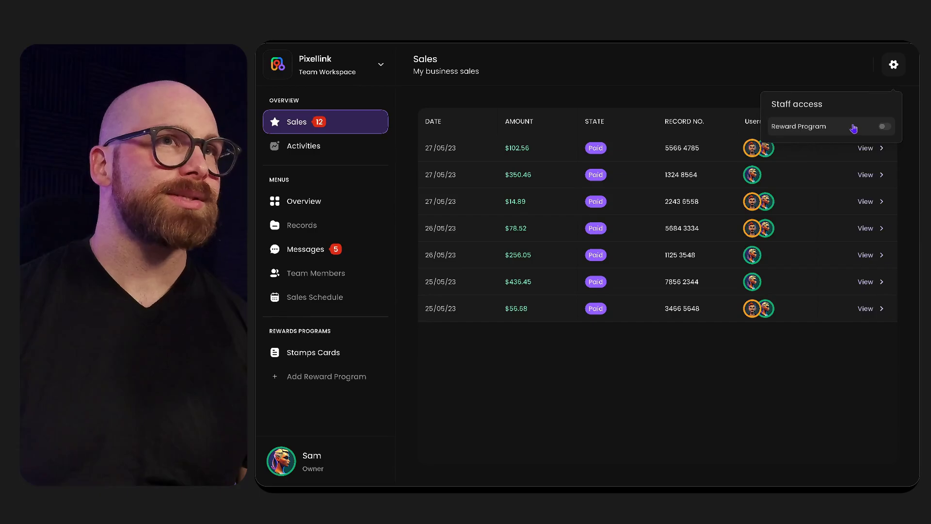
- Log in as the Staff account from the profile popover, then switch back to Owner
{"action": "left_click", "coordinate": [358, 449]}
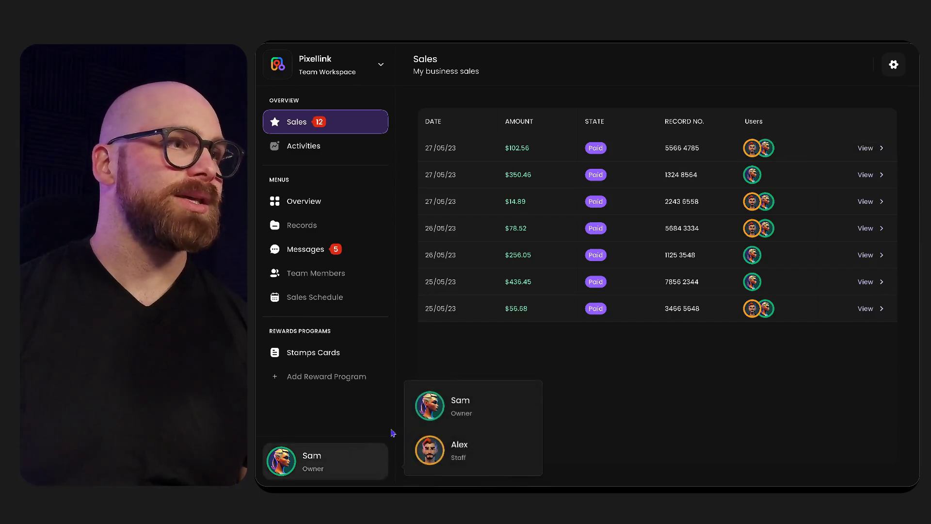
{"action": "left_click", "coordinate": [468, 443]}
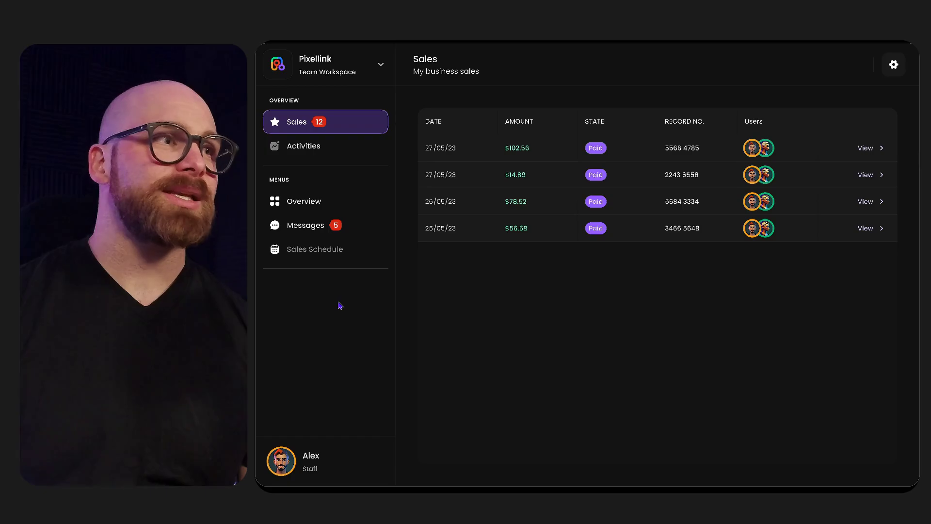
{"action": "left_click", "coordinate": [361, 444]}
{"action": "left_click", "coordinate": [441, 405]}
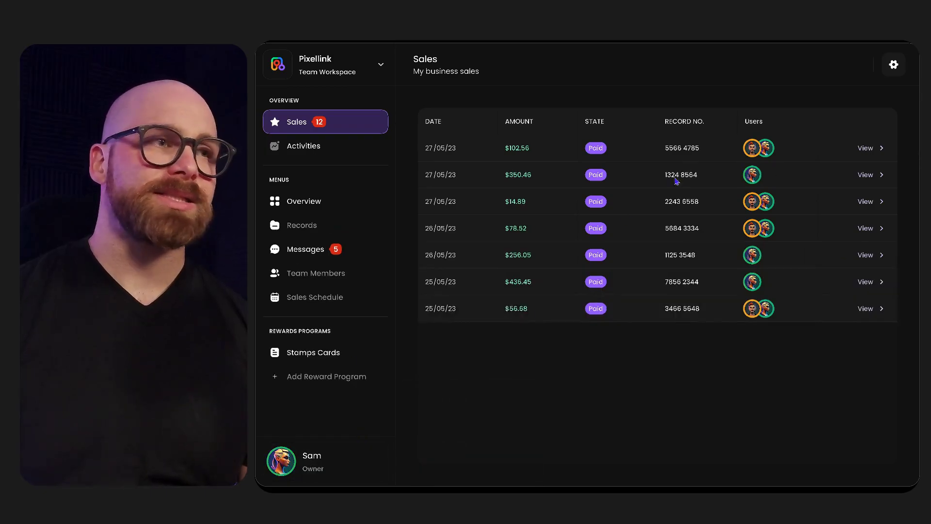
- Turn on Reward Program in the Staff access popover and log in as Staff to check rewards
{"action": "mouse_move", "coordinate": [892, 72]}
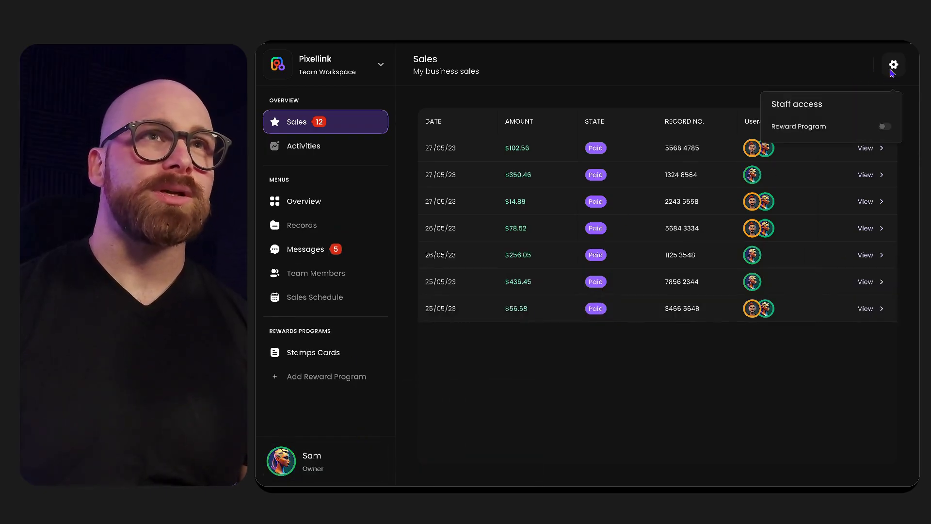
{"action": "left_click", "coordinate": [782, 130]}
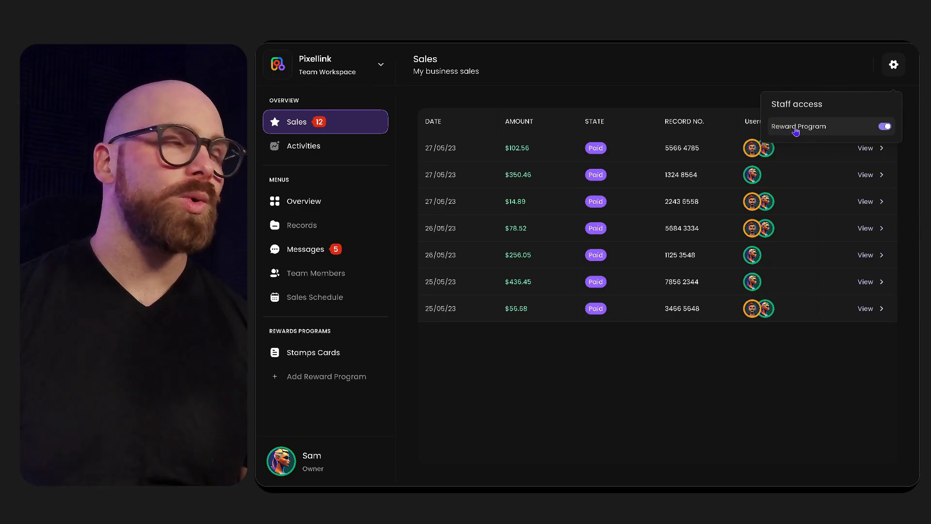
{"action": "left_click", "coordinate": [340, 458]}
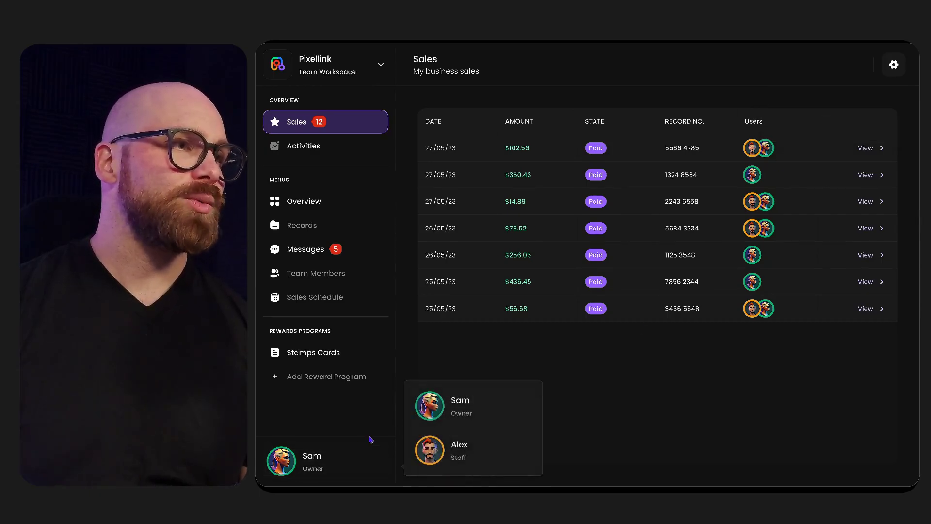
{"action": "left_click", "coordinate": [459, 456]}
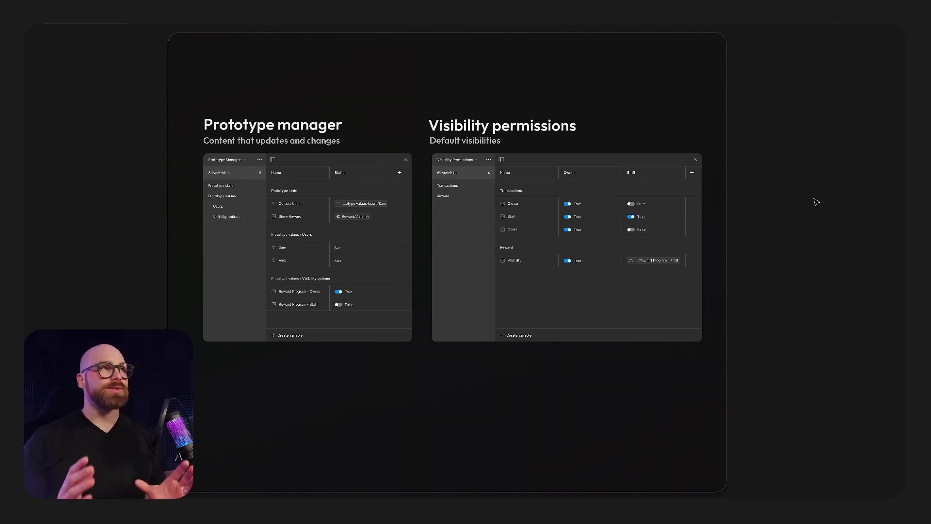
- Advance the presentation to the next explainer slide
{"action": "key", "text": "Right"}
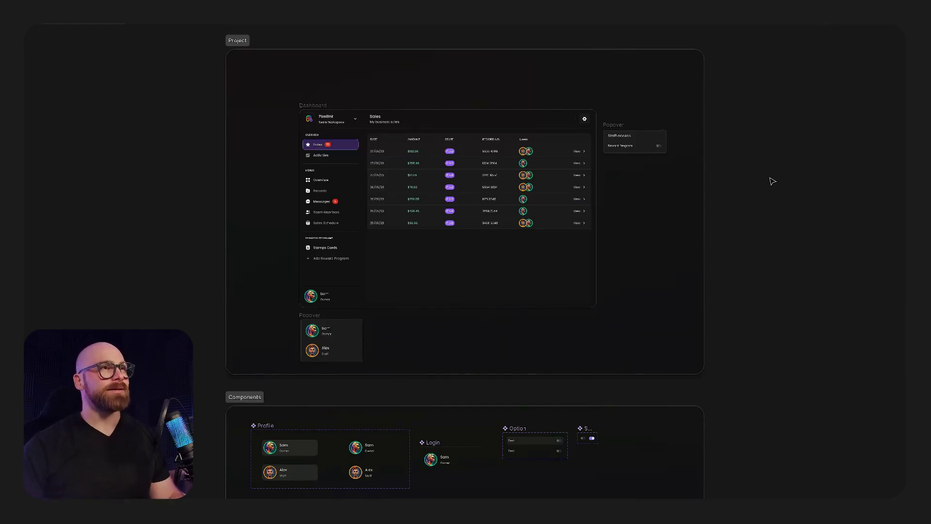
- Restore the full editing interface with Show/Hide UI from the canvas menu
{"action": "key", "text": "ctrl+z"}
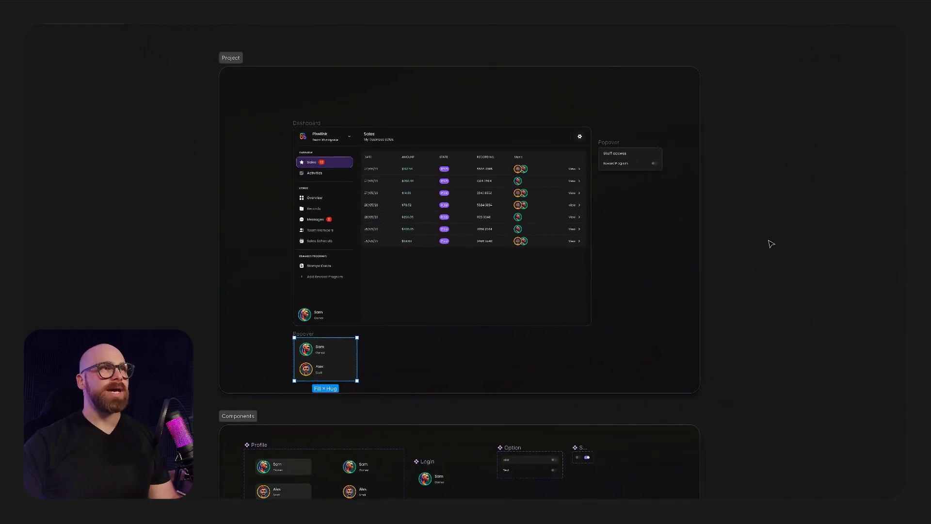
{"action": "right_click", "coordinate": [767, 240]}
{"action": "left_click", "coordinate": [789, 265]}
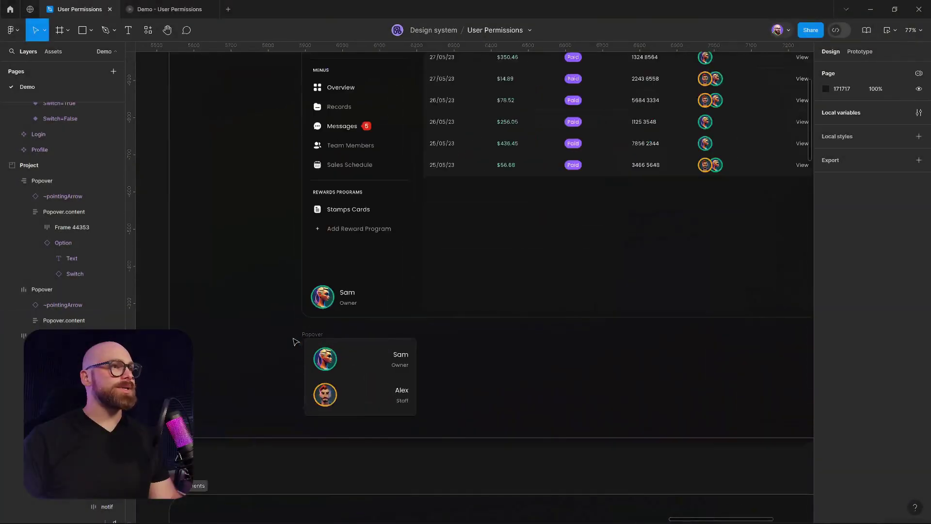
- Select the sidebar Profile card's parent frame and view its prototype settings
{"action": "scroll", "coordinate": [339, 354], "scroll_direction": "up", "scroll_amount": 1}
{"action": "left_click", "coordinate": [297, 350]}
{"action": "left_click", "coordinate": [370, 303]}
{"action": "double_click", "coordinate": [370, 303]}
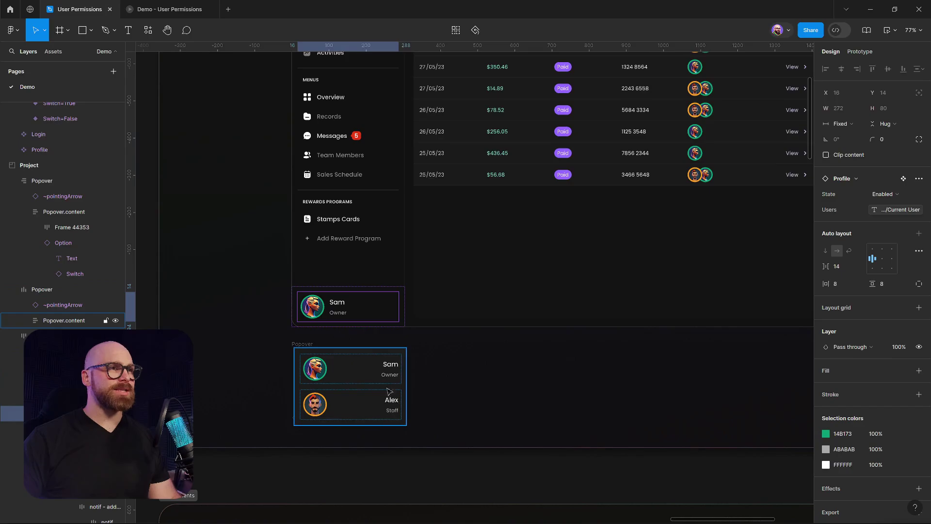
{"action": "left_click", "coordinate": [389, 327]}
{"action": "left_click", "coordinate": [378, 314]}
{"action": "double_click", "coordinate": [381, 307]}
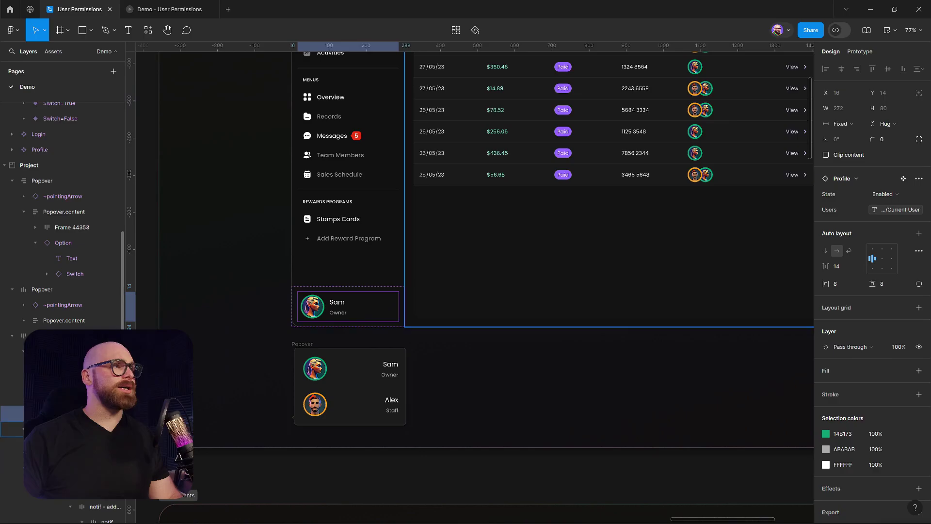
{"action": "key", "text": "Escape"}
{"action": "left_click", "coordinate": [866, 52]}
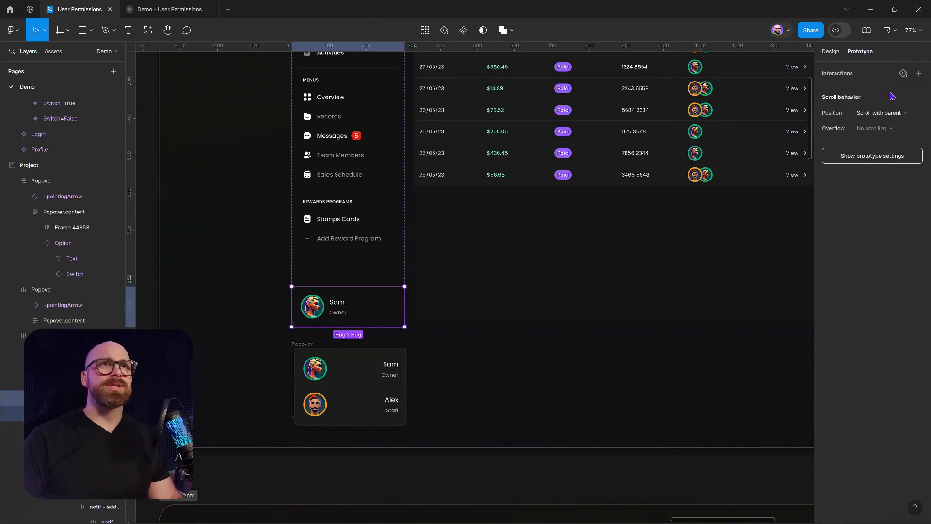
- Give the profile card an On click → Open overlay → Login action, manually placed beside the card
{"action": "left_click", "coordinate": [919, 73]}
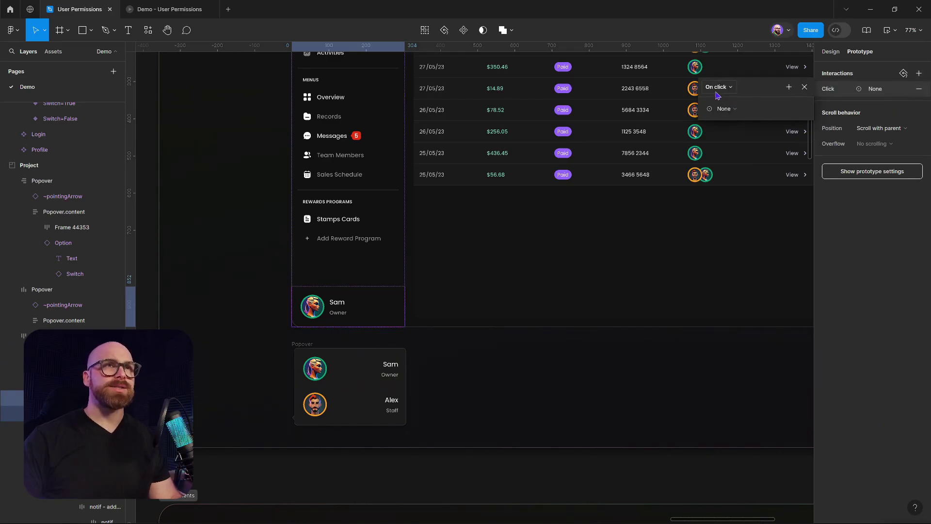
{"action": "left_click", "coordinate": [722, 107]}
{"action": "left_click", "coordinate": [728, 129]}
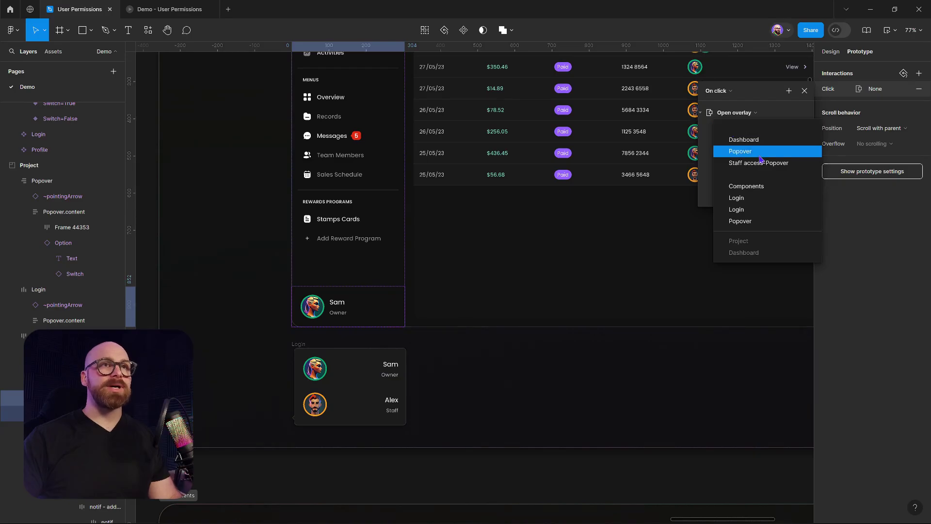
{"action": "left_click", "coordinate": [749, 210]}
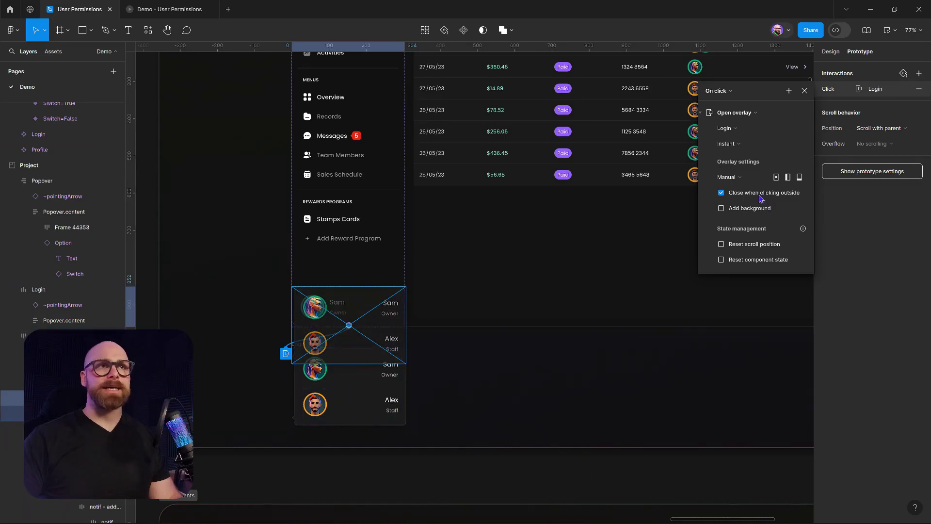
{"action": "left_click", "coordinate": [733, 180]}
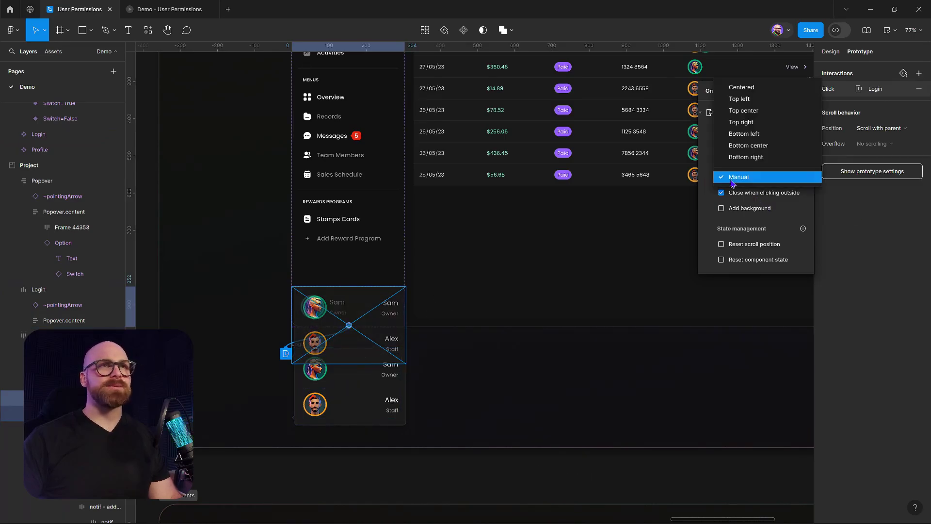
{"action": "left_click", "coordinate": [732, 180]}
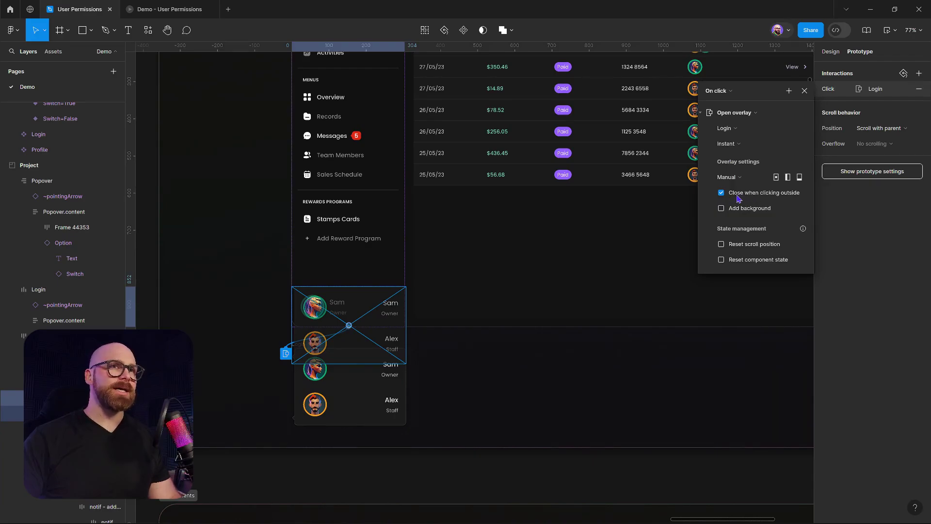
{"action": "left_click_drag", "start_coordinate": [342, 312], "coordinate": [461, 264]}
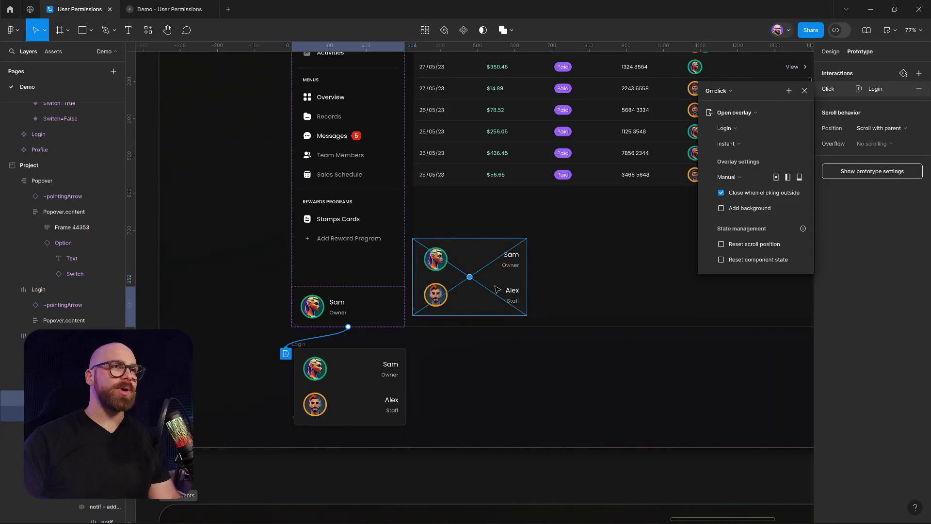
{"action": "key", "text": "Escape"}
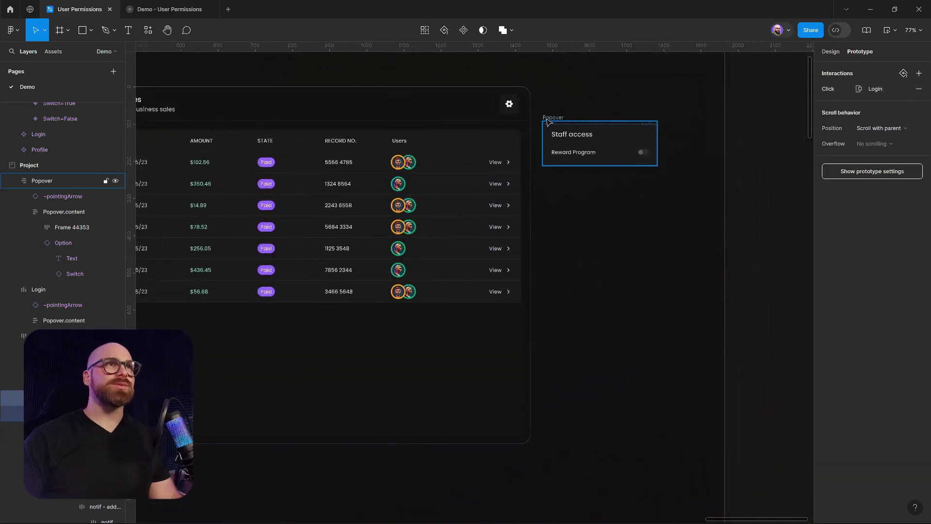
- Rename the popover frame to include 'Staff access'
{"action": "left_click", "coordinate": [547, 121]}
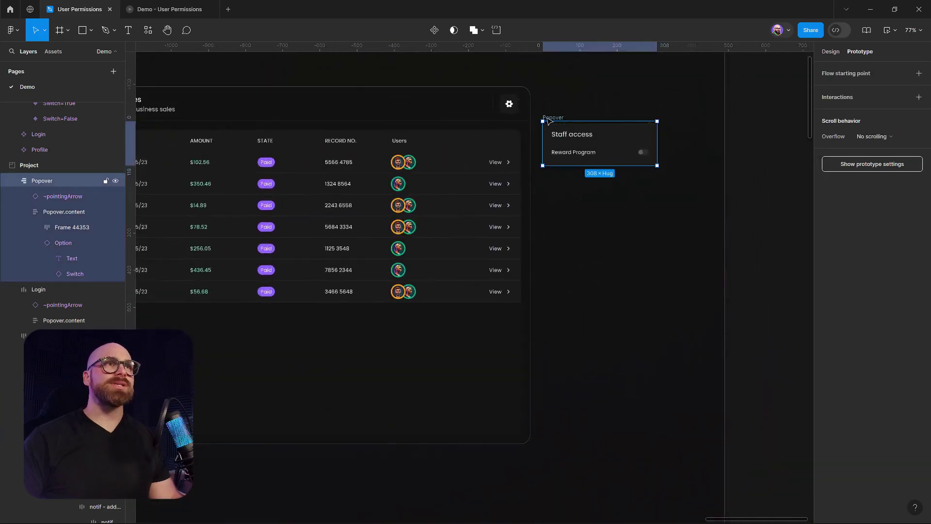
{"action": "double_click", "coordinate": [572, 139]}
{"action": "key", "text": "ctrl+c"}
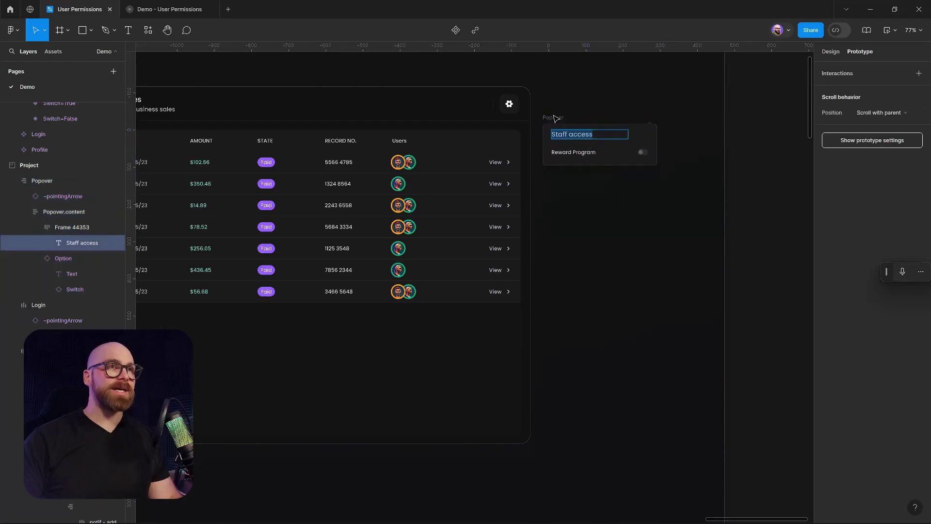
{"action": "left_click", "coordinate": [555, 118]}
{"action": "key", "text": "Left"}
{"action": "key", "text": "ctrl+v"}
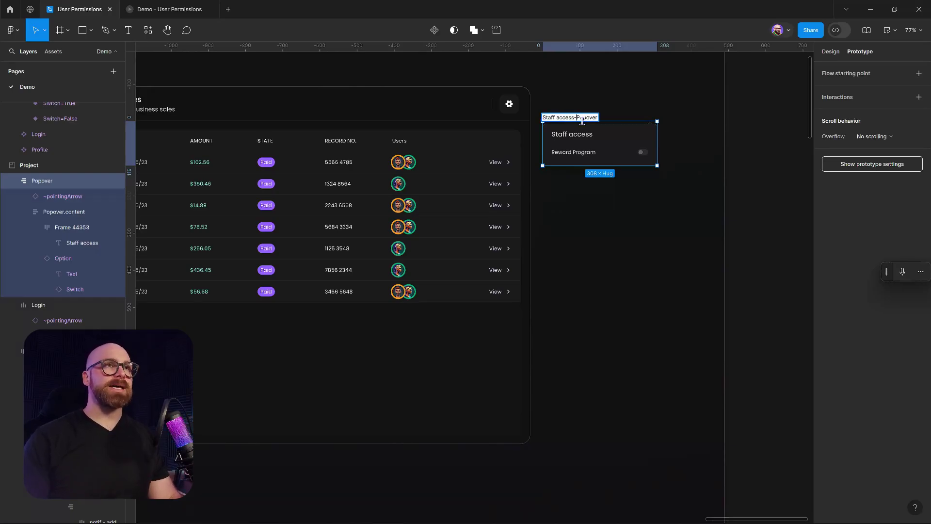
{"action": "left_click", "coordinate": [511, 104]}
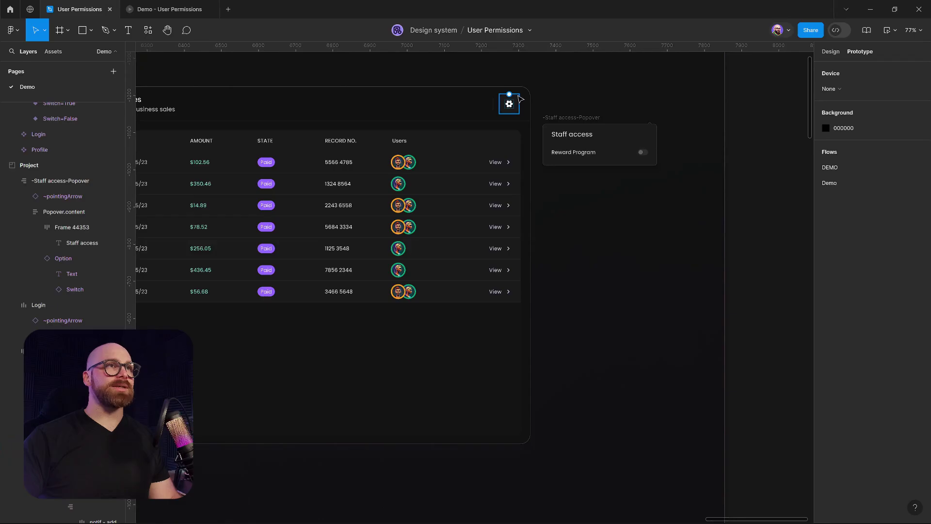
- Make the settings gear open the Staff access-Popover as an overlay positioned below it
{"action": "left_click", "coordinate": [512, 104]}
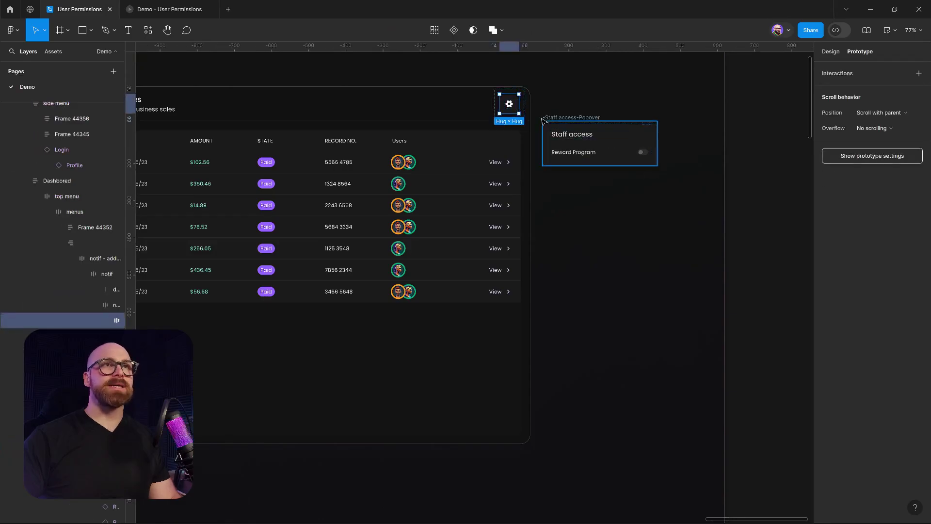
{"action": "left_click", "coordinate": [918, 73]}
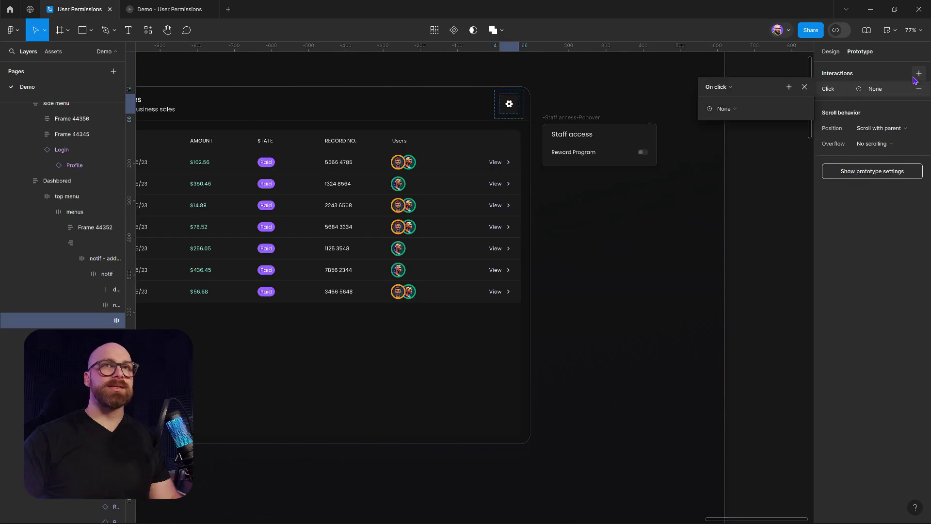
{"action": "left_click", "coordinate": [725, 109]}
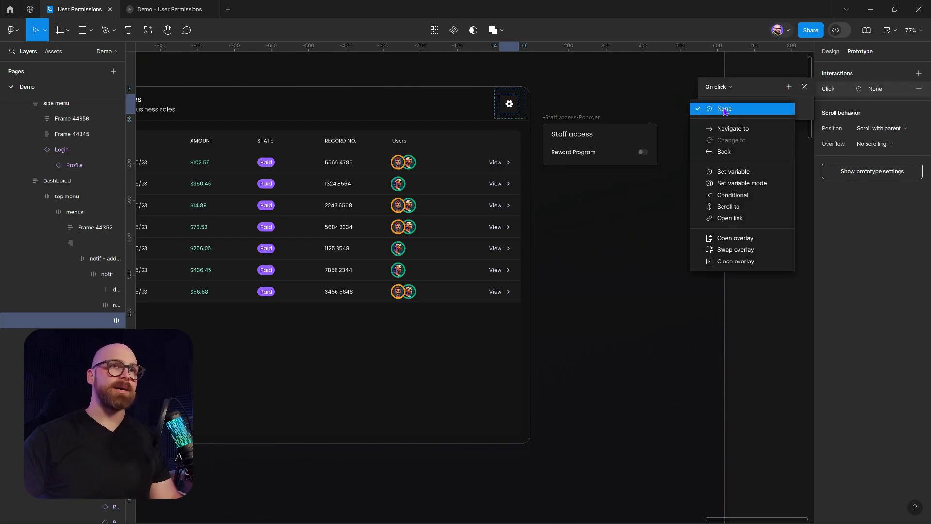
{"action": "left_click", "coordinate": [721, 240]}
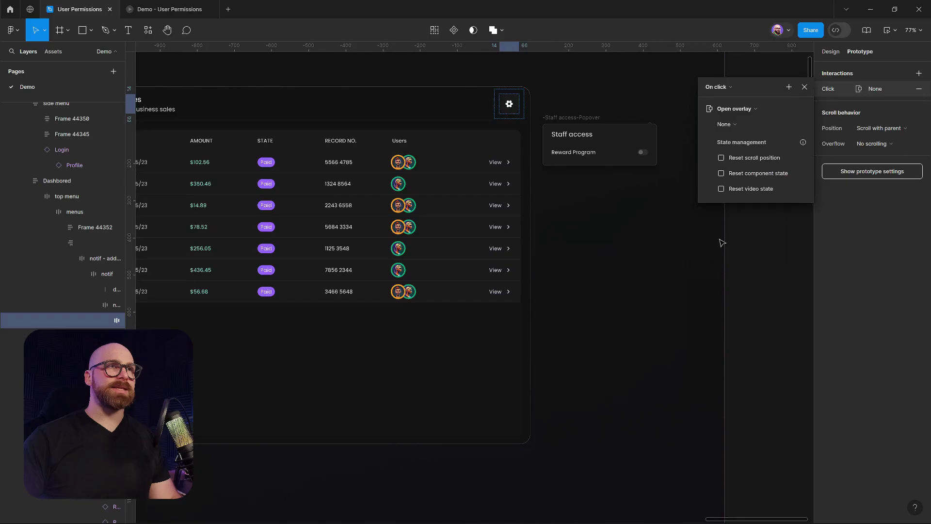
{"action": "left_click", "coordinate": [725, 125]}
{"action": "left_click", "coordinate": [756, 204]}
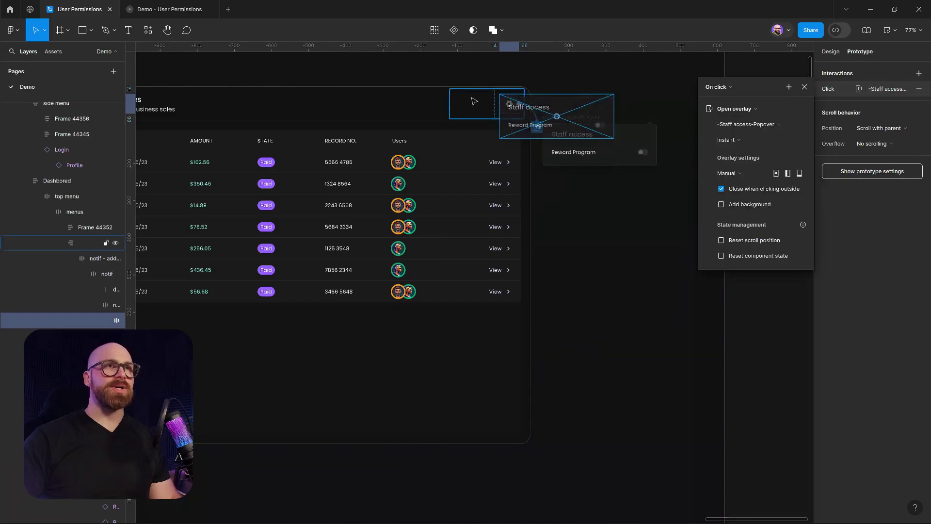
{"action": "left_click_drag", "start_coordinate": [567, 122], "coordinate": [461, 148]}
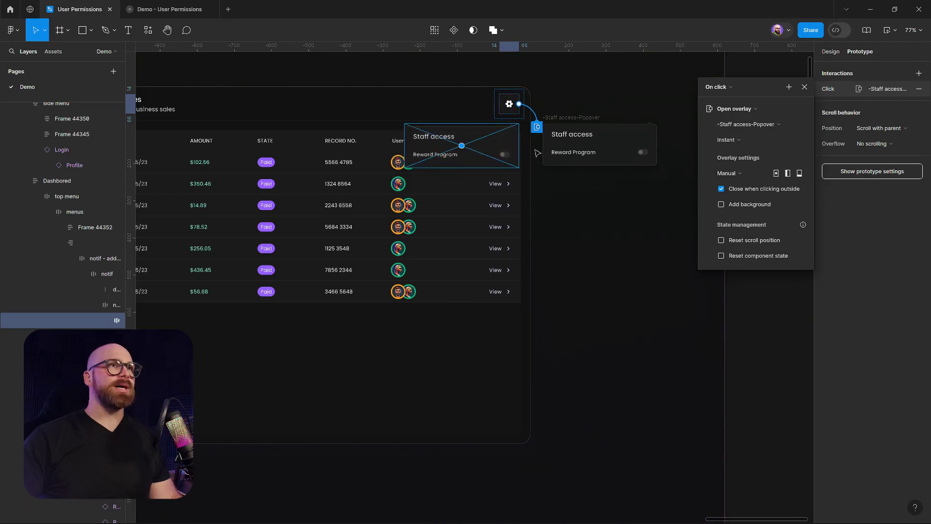
{"action": "double_click", "coordinate": [461, 147]}
{"action": "scroll", "coordinate": [392, 178], "scroll_direction": "left", "scroll_amount": 3}
{"action": "left_click", "coordinate": [203, 91]}
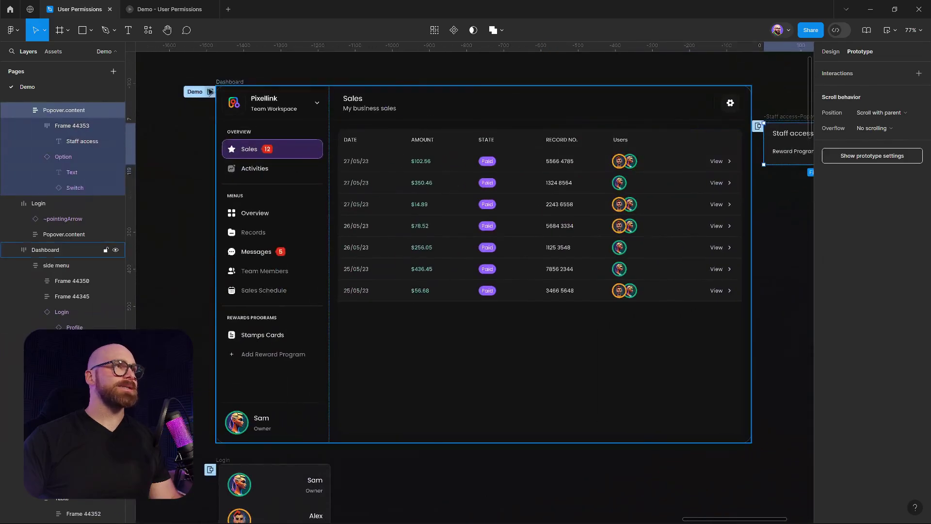
{"action": "key", "text": "shift+space"}
{"action": "left_click", "coordinate": [792, 135]}
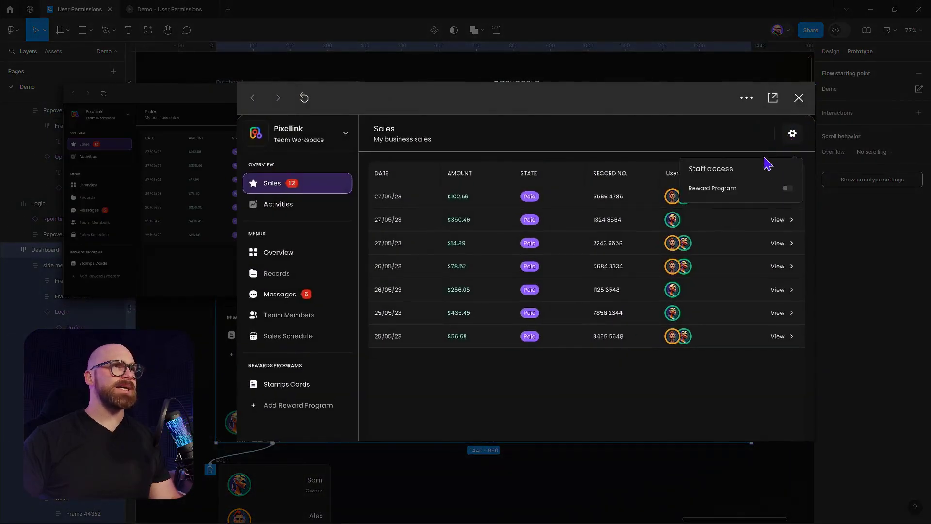
{"action": "left_click", "coordinate": [734, 334]}
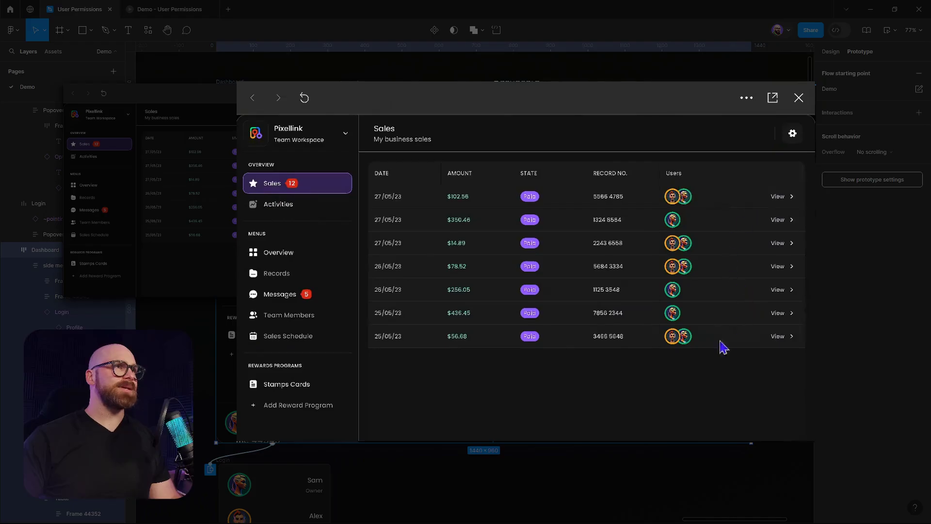
{"action": "scroll", "coordinate": [294, 401], "scroll_direction": "down", "scroll_amount": 2}
{"action": "left_click", "coordinate": [283, 429]}
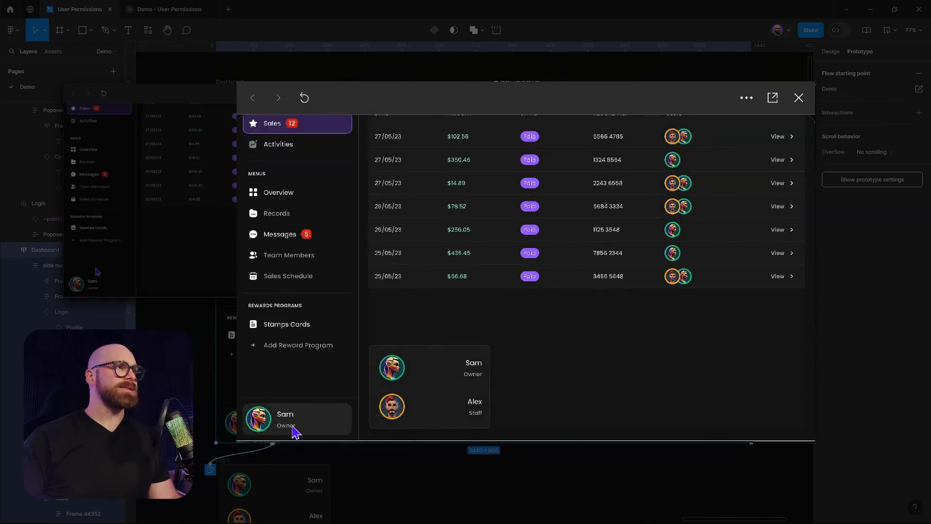
{"action": "left_click", "coordinate": [572, 357]}
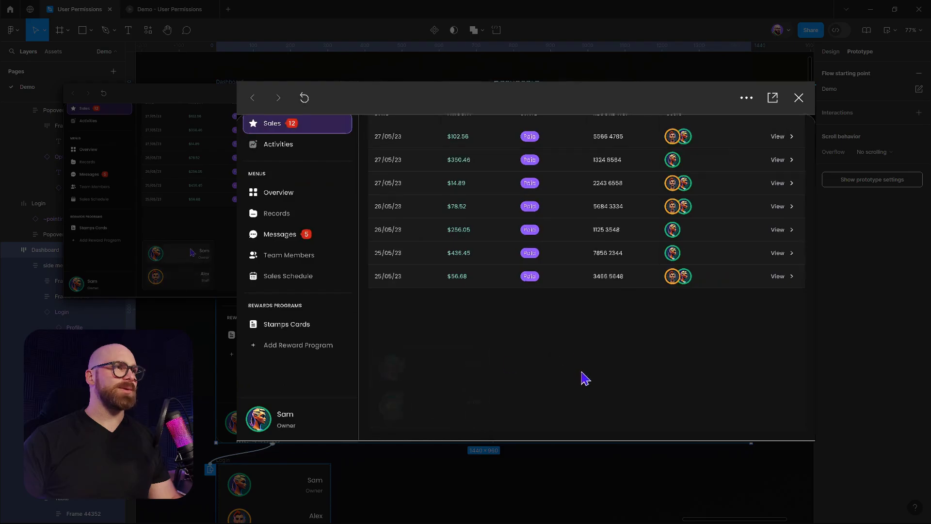
{"action": "left_click", "coordinate": [800, 98]}
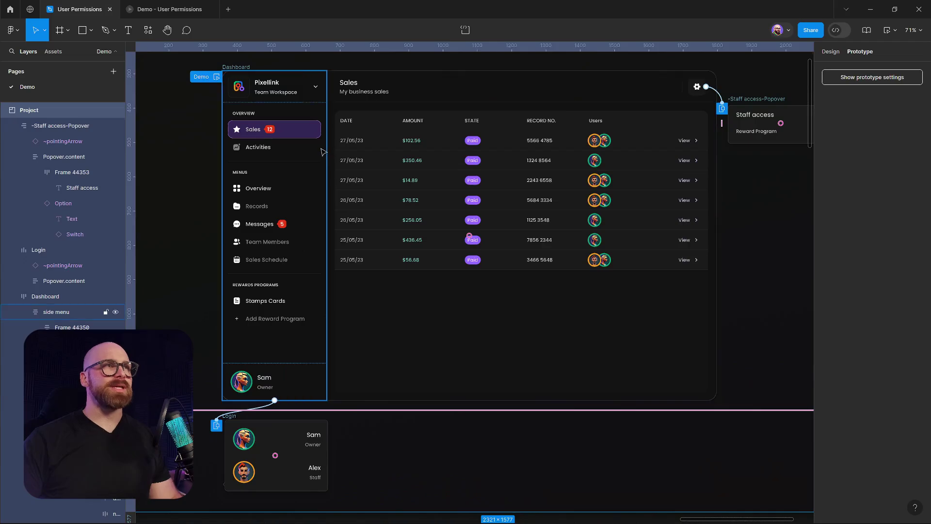
{"action": "scroll", "coordinate": [553, 106], "scroll_direction": "down", "scroll_amount": 3}
{"action": "scroll", "coordinate": [553, 106], "scroll_direction": "up", "scroll_amount": 3}
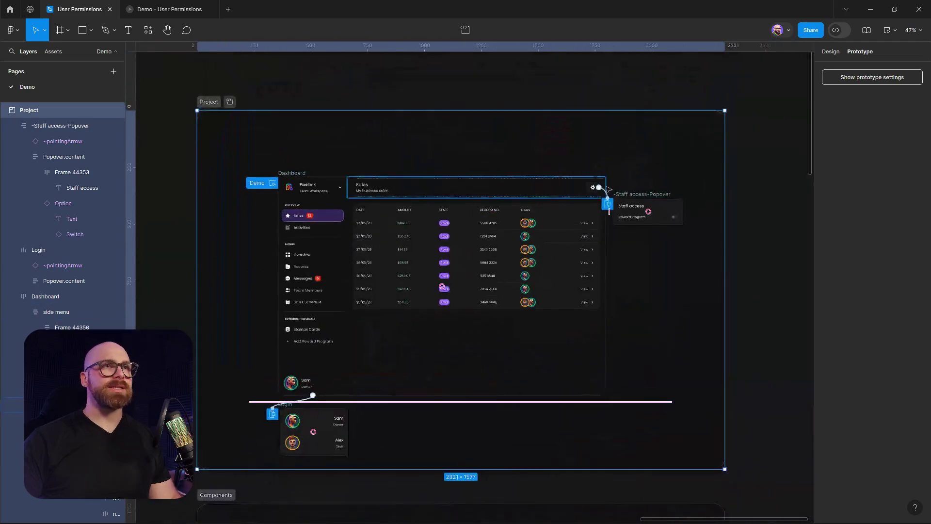
{"action": "left_click", "coordinate": [775, 219]}
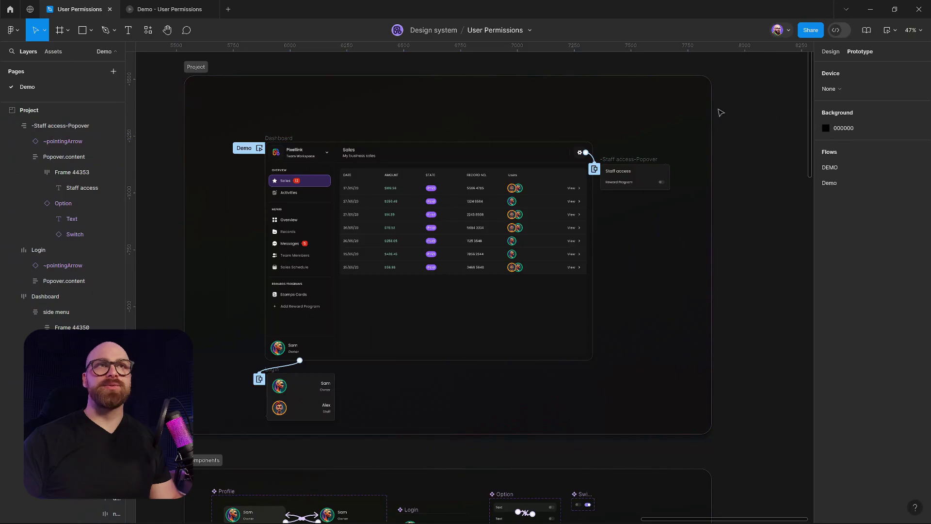
{"action": "left_click", "coordinate": [830, 51]}
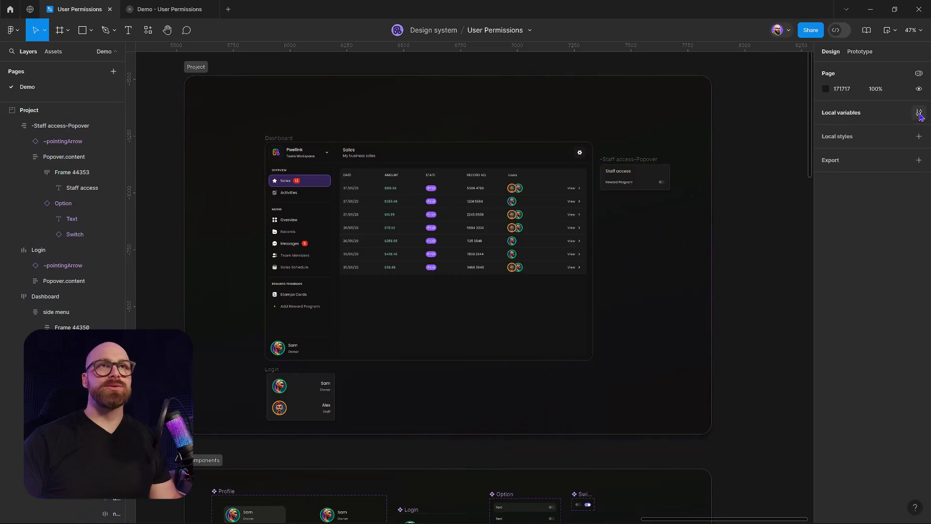
{"action": "left_click", "coordinate": [916, 117]}
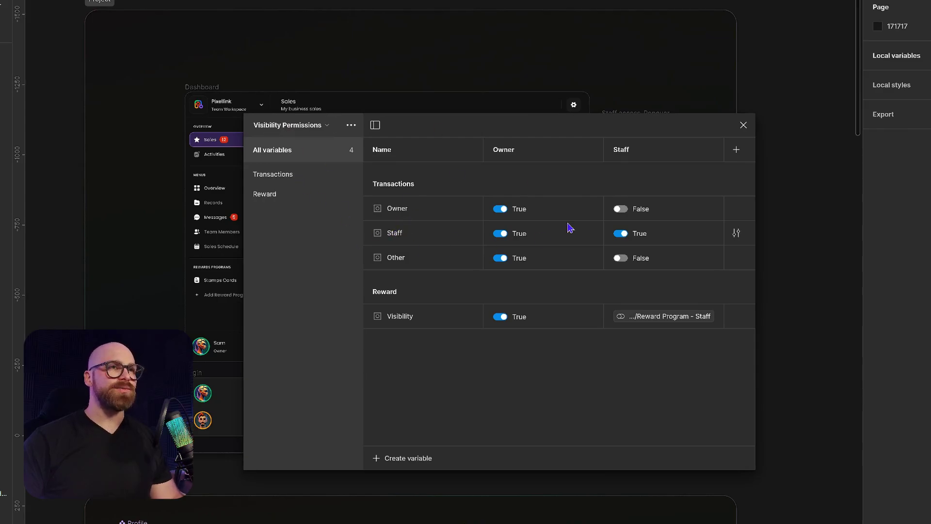
{"action": "double_click", "coordinate": [403, 240]}
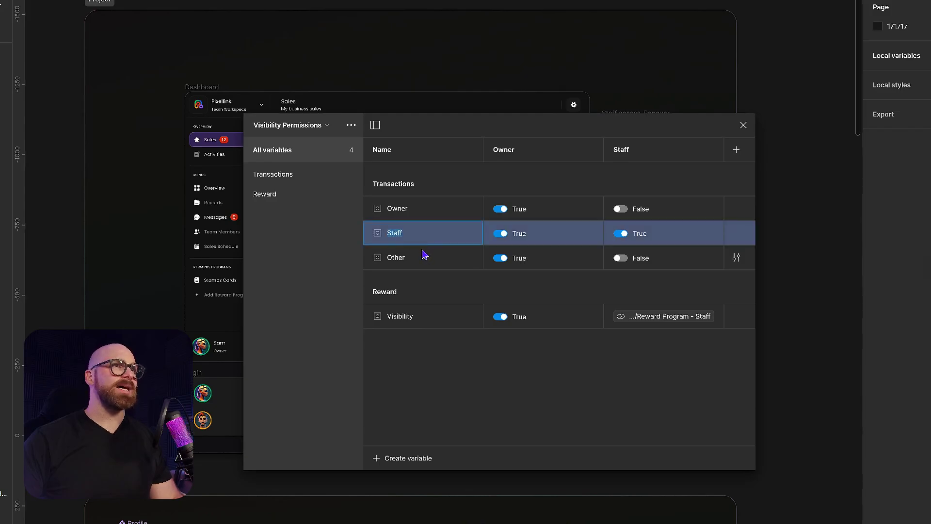
{"action": "left_click", "coordinate": [402, 213]}
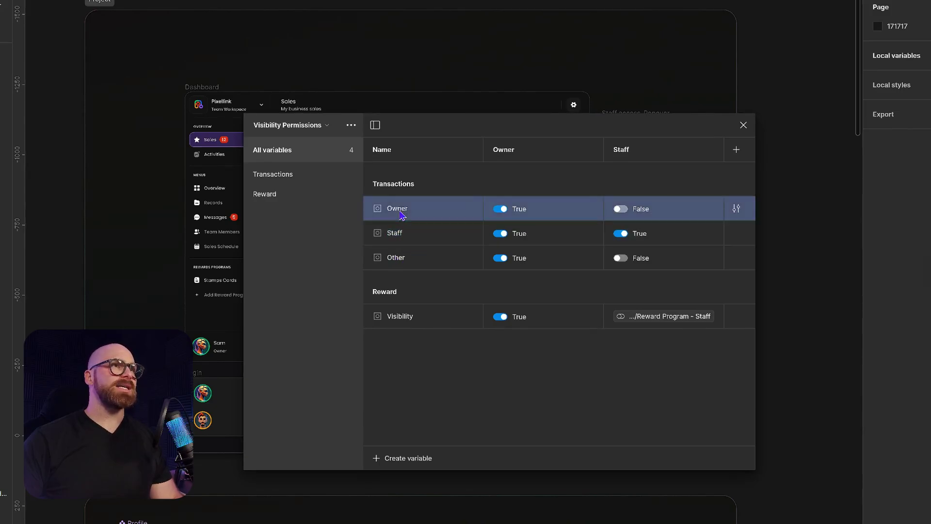
{"action": "double_click", "coordinate": [403, 238]}
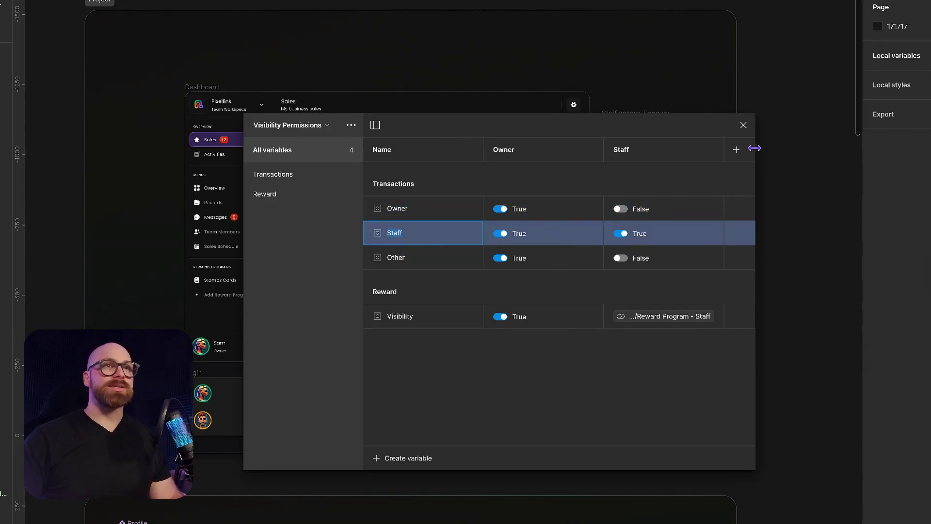
{"action": "left_click", "coordinate": [743, 125]}
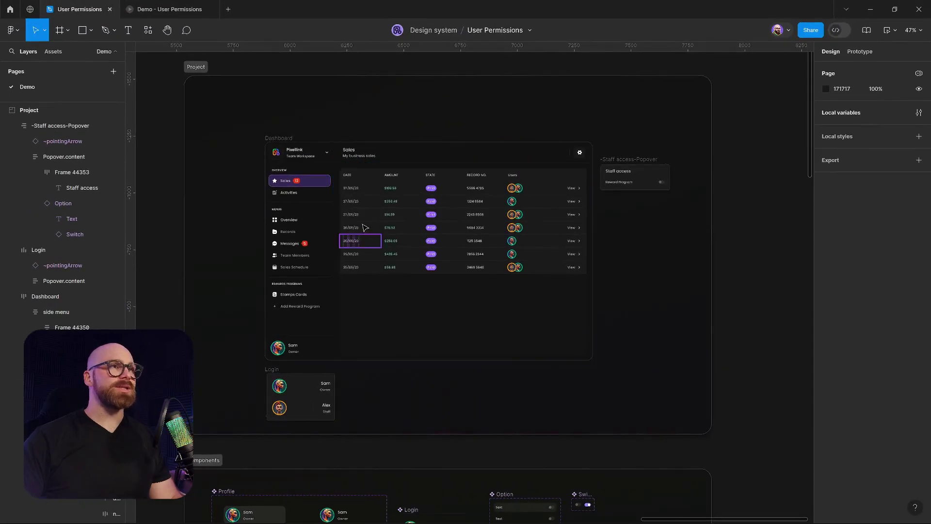
{"action": "scroll", "coordinate": [365, 228], "scroll_direction": "up", "scroll_amount": 4}
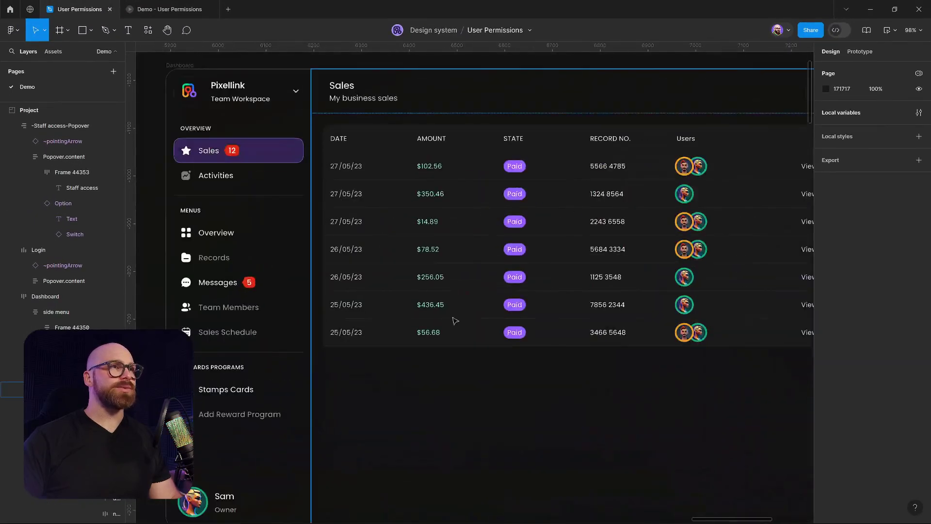
- Bind the layer visibility of all seven Sales table rows to Transactions/Staff
{"action": "left_click", "coordinate": [417, 176]}
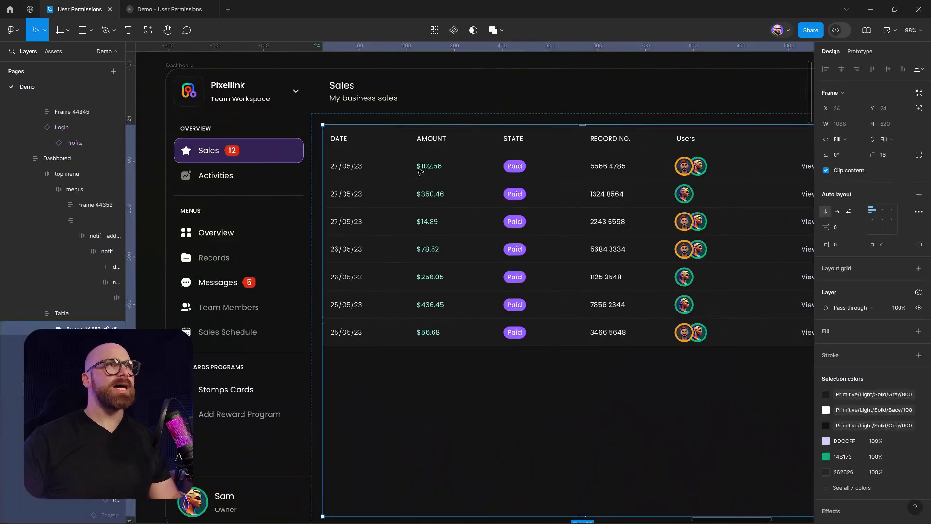
{"action": "double_click", "coordinate": [419, 171]}
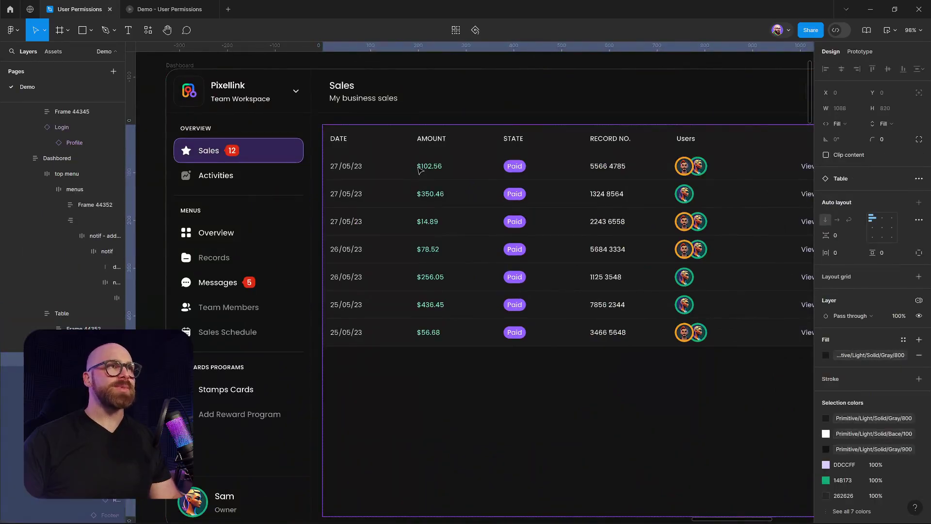
{"action": "double_click", "coordinate": [420, 169]}
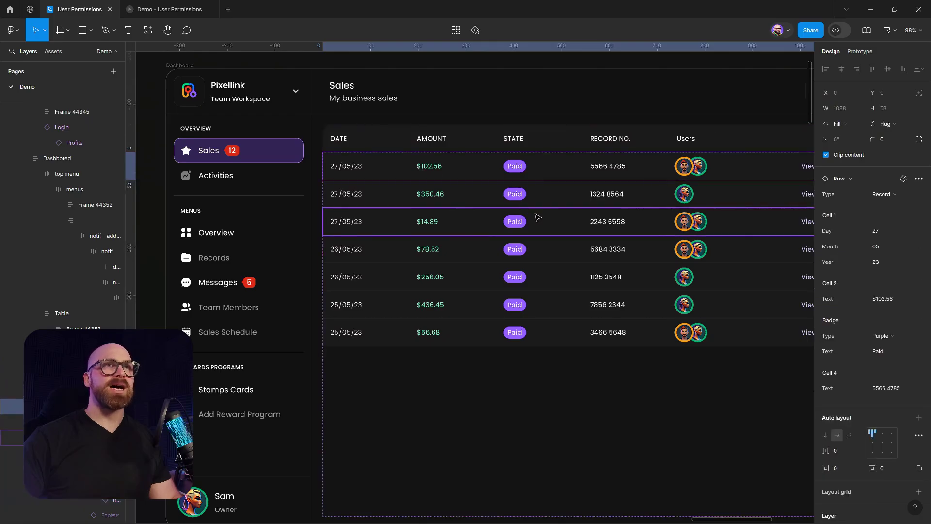
{"action": "left_click", "coordinate": [575, 224], "text": "shift"}
{"action": "left_click", "coordinate": [577, 246], "text": "shift"}
{"action": "scroll", "coordinate": [580, 233], "scroll_direction": "right", "scroll_amount": 4}
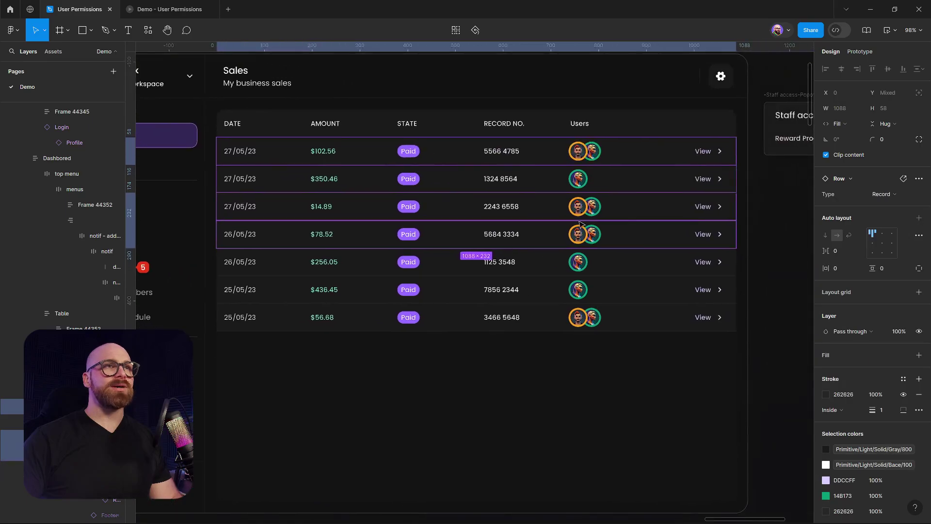
{"action": "left_click", "coordinate": [519, 319], "text": "shift"}
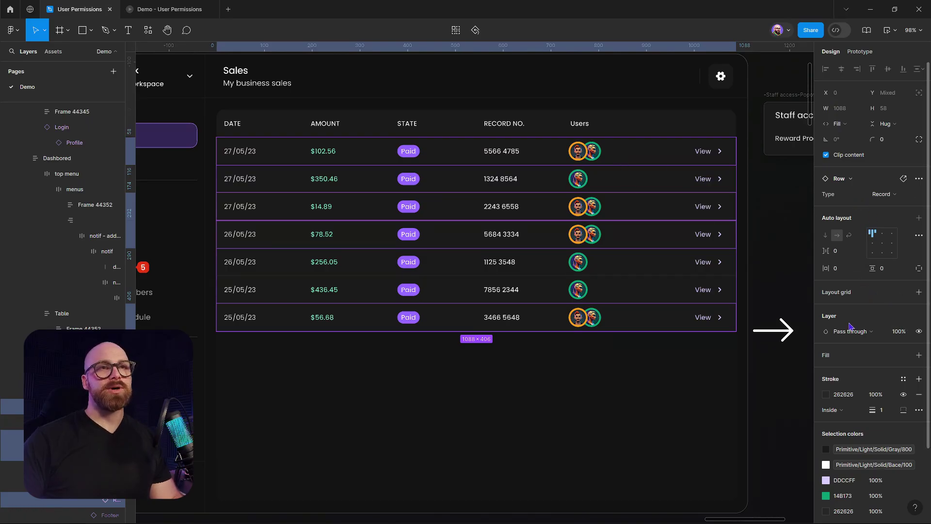
{"action": "left_click", "coordinate": [919, 334]}
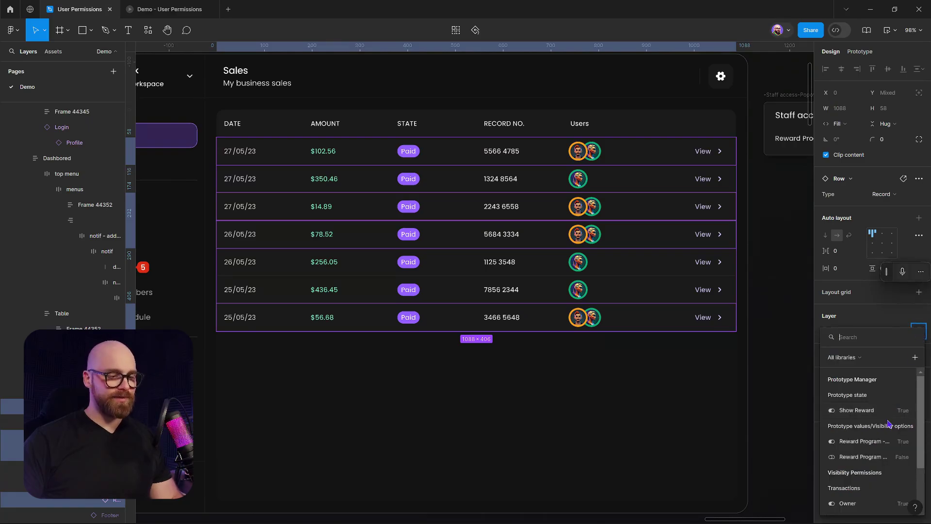
{"action": "type", "text": "Staff"}
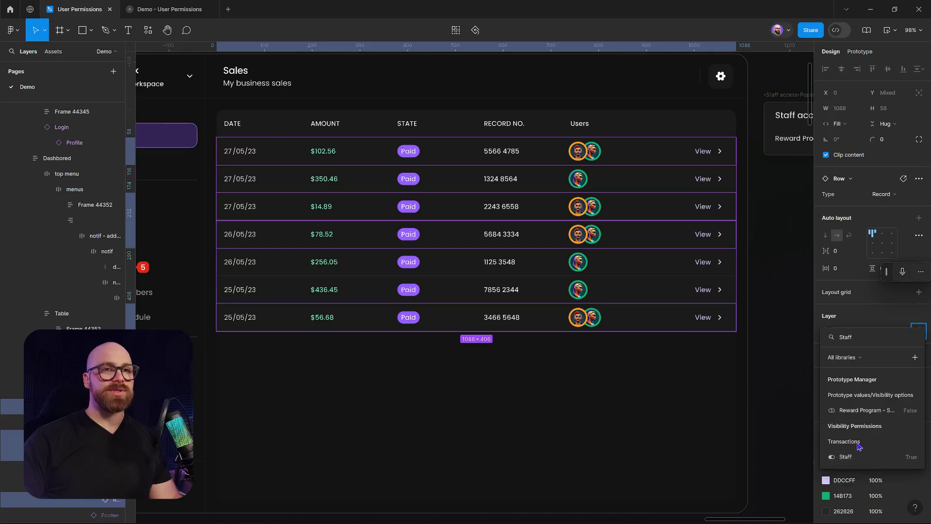
{"action": "left_click", "coordinate": [847, 458]}
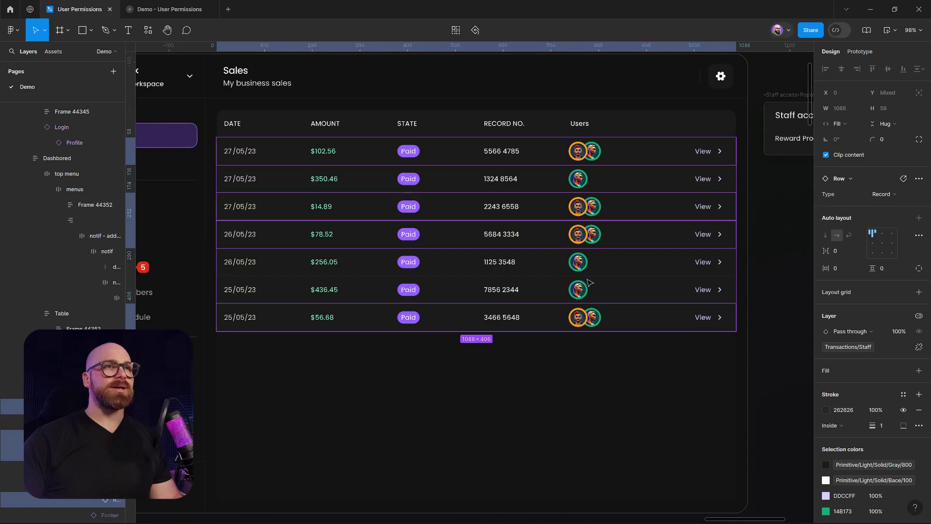
{"action": "left_click", "coordinate": [619, 289]}
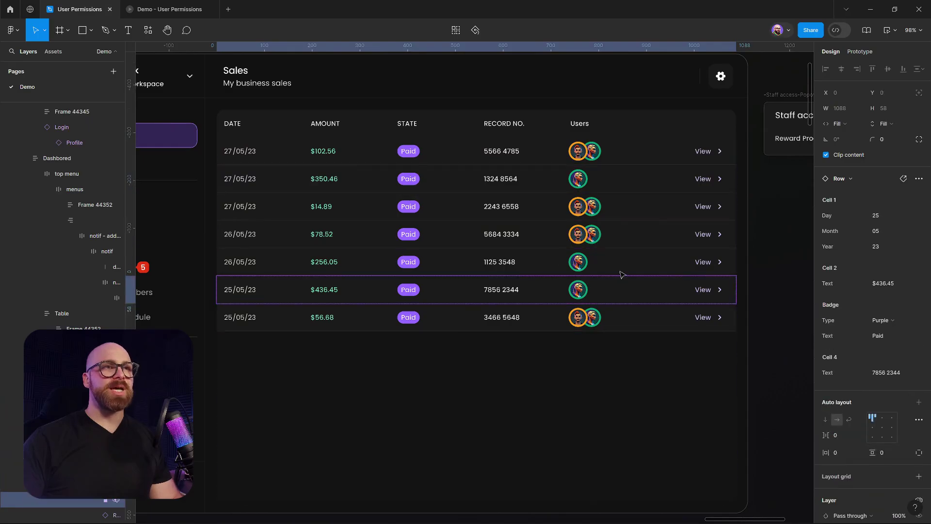
- Rebind the $350.46, $256.05 and $436.45 rows' visibility to Transactions/Owner
{"action": "left_click", "coordinate": [574, 268], "text": "shift"}
{"action": "left_click", "coordinate": [574, 181], "text": "shift"}
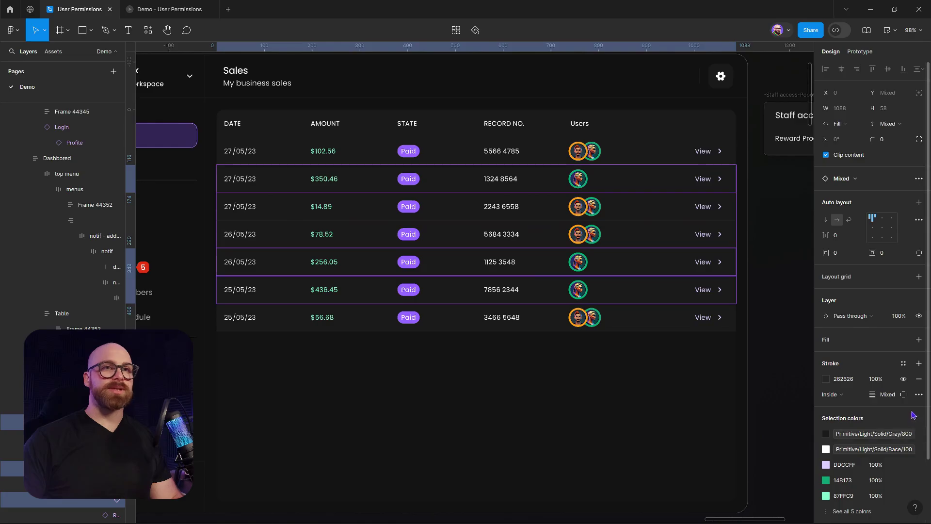
{"action": "right_click", "coordinate": [919, 316]}
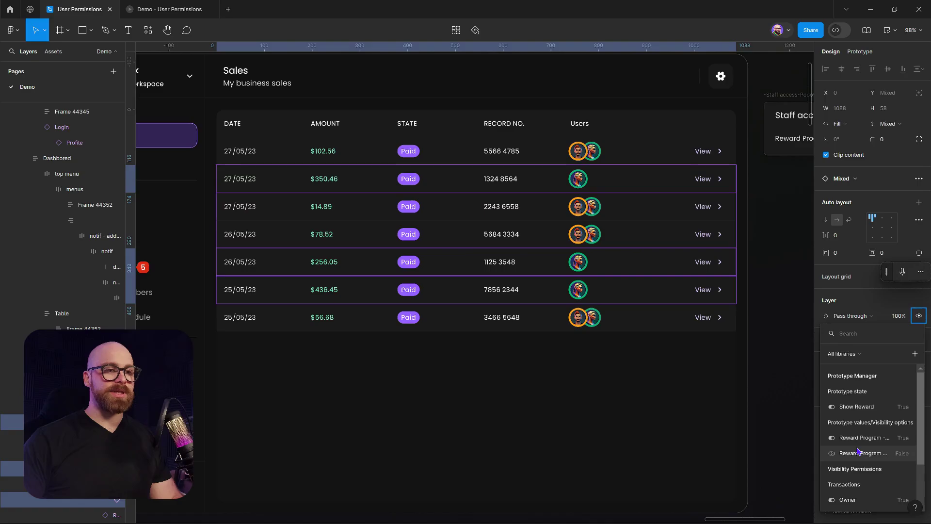
{"action": "scroll", "coordinate": [856, 449], "scroll_direction": "down", "scroll_amount": 3}
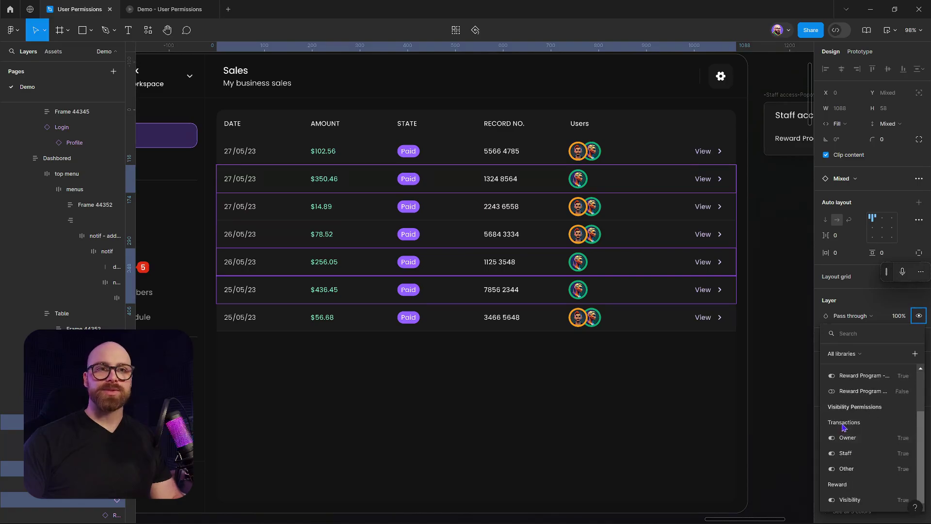
{"action": "left_click", "coordinate": [863, 439]}
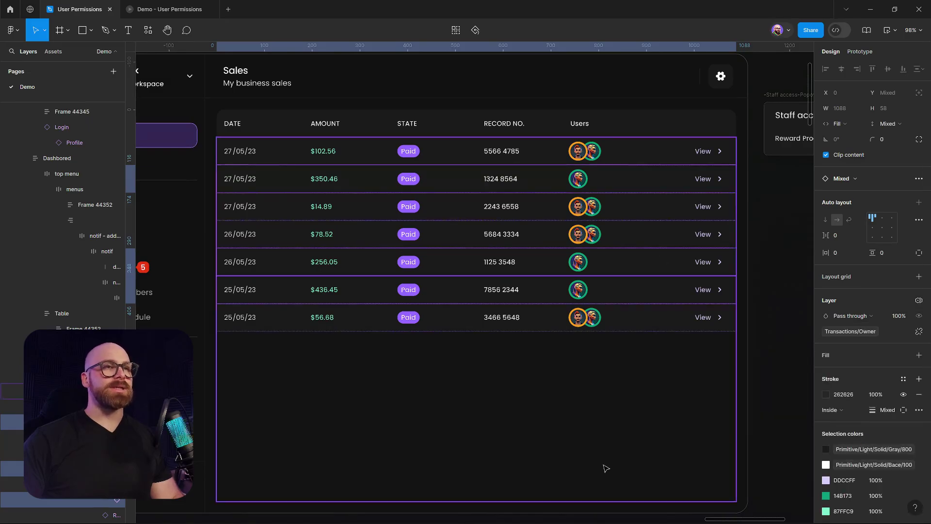
{"action": "left_click", "coordinate": [595, 428]}
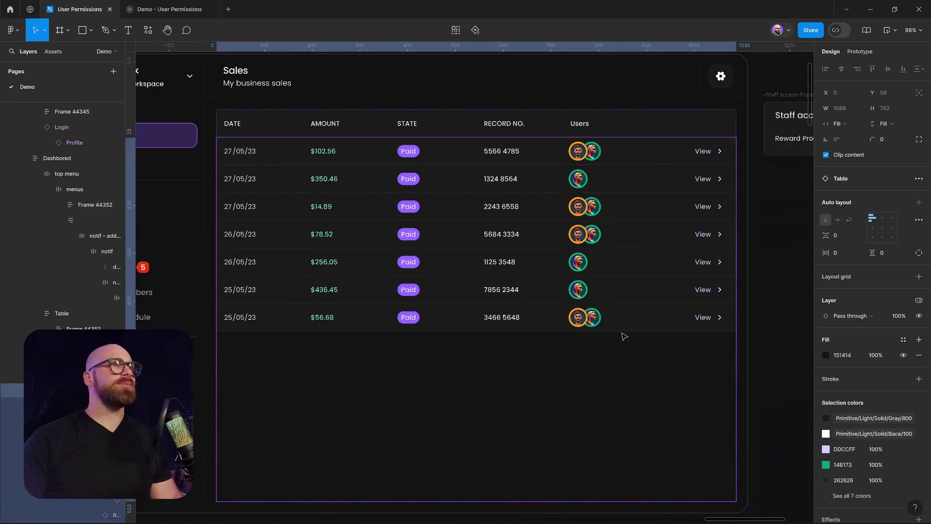
- Clear the old binding on Team Members and Sales Schedule and bind their visibility to Transactions/Owner
{"action": "scroll", "coordinate": [368, 257], "scroll_direction": "left", "scroll_amount": 5}
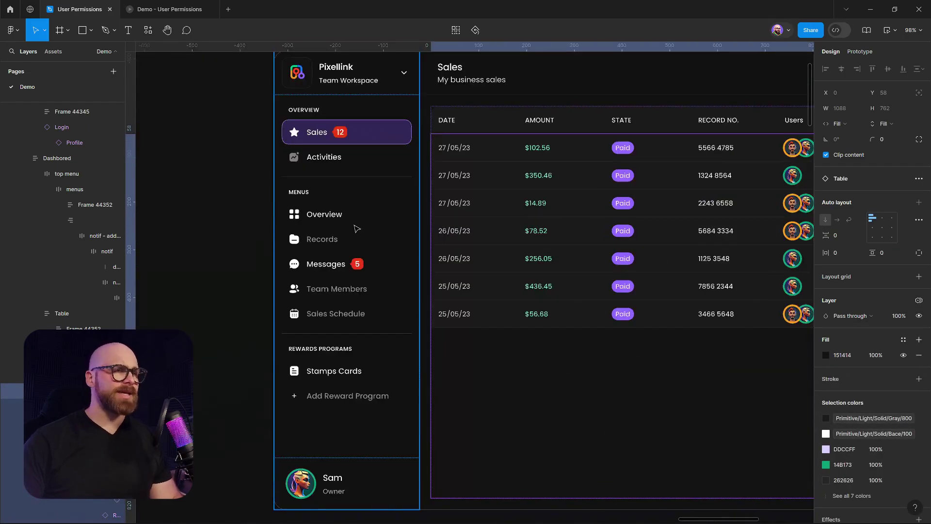
{"action": "left_click", "coordinate": [356, 228]}
{"action": "left_click", "coordinate": [358, 231]}
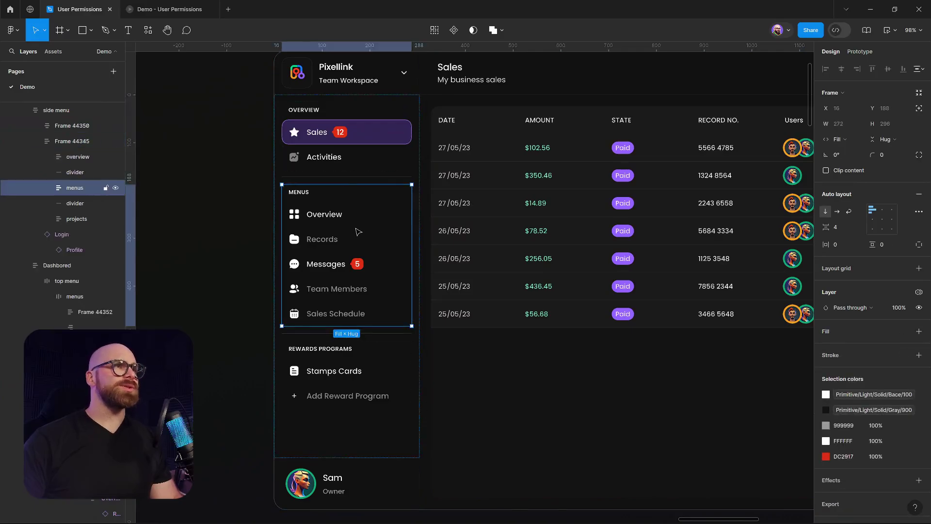
{"action": "left_click", "coordinate": [375, 312]}
{"action": "left_click", "coordinate": [375, 292]}
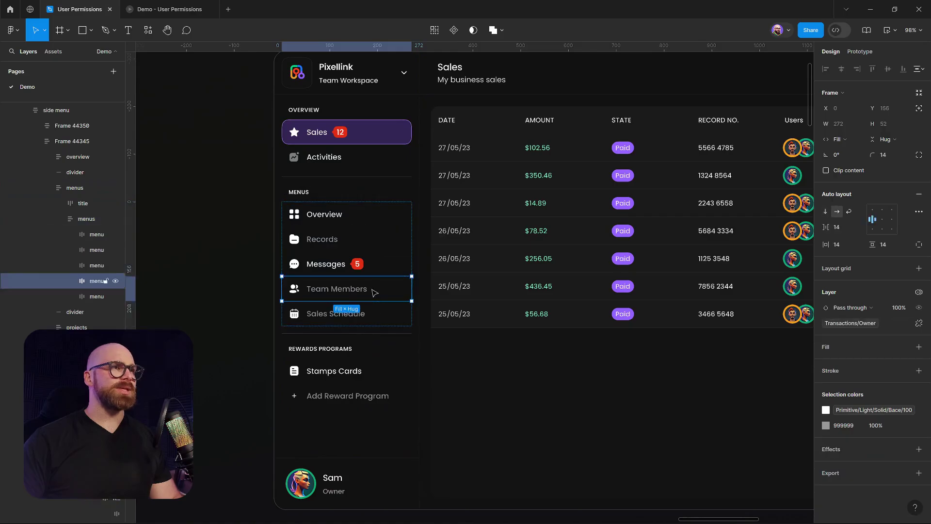
{"action": "left_click", "coordinate": [390, 317], "text": "shift"}
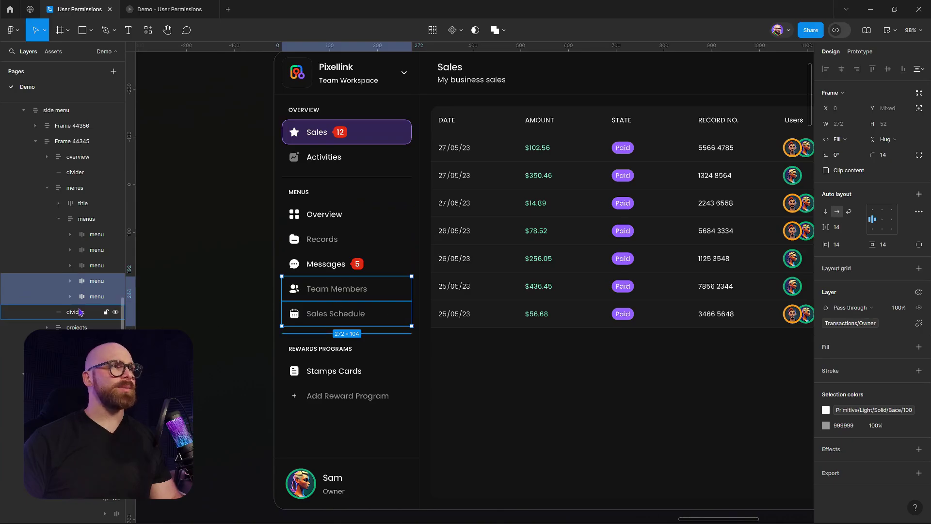
{"action": "left_click", "coordinate": [919, 323]}
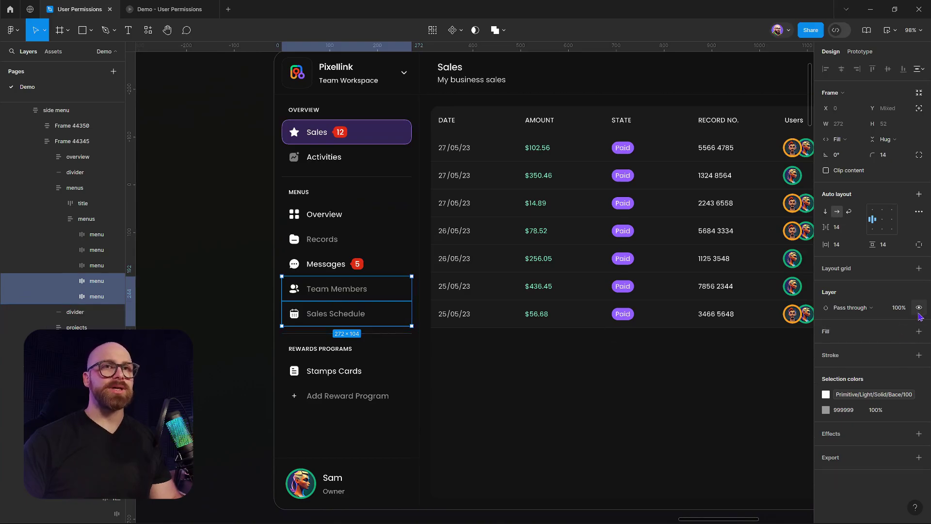
{"action": "right_click", "coordinate": [919, 307]}
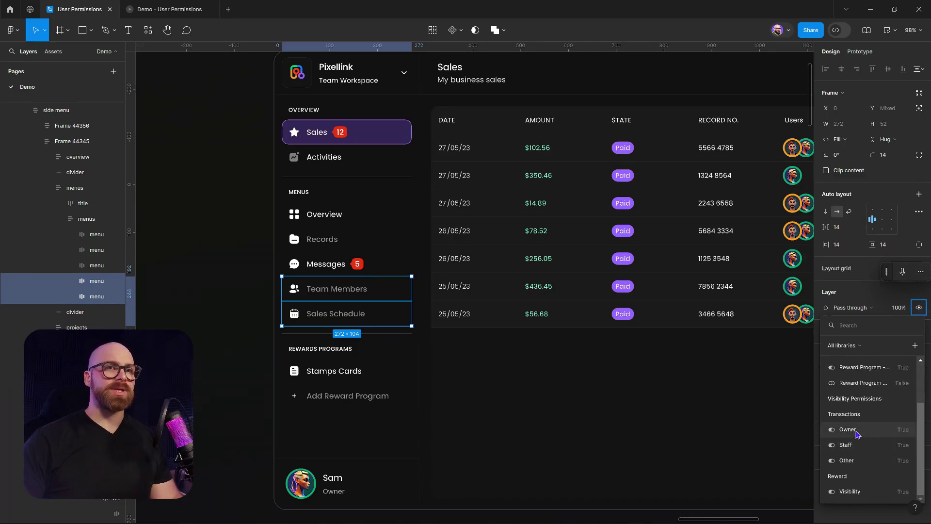
{"action": "left_click", "coordinate": [857, 433]}
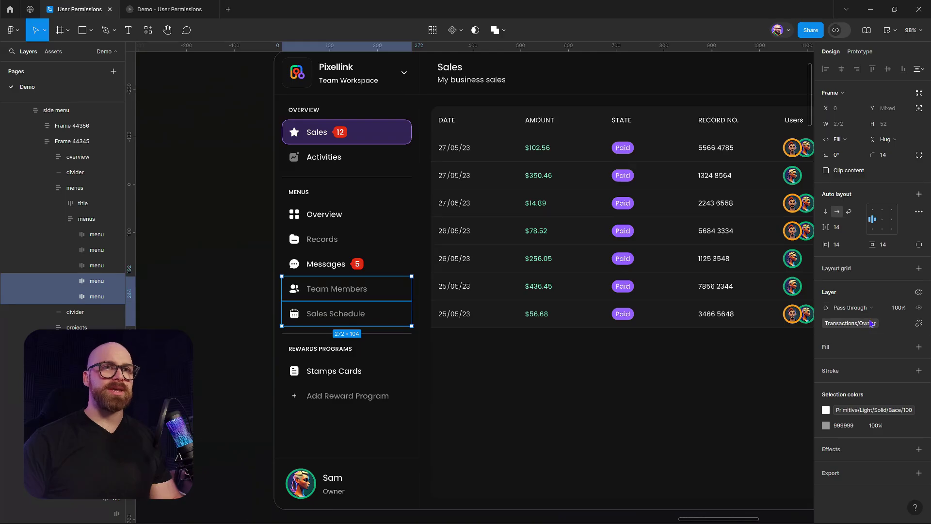
{"action": "left_click", "coordinate": [207, 315]}
{"action": "key", "text": "shift+1"}
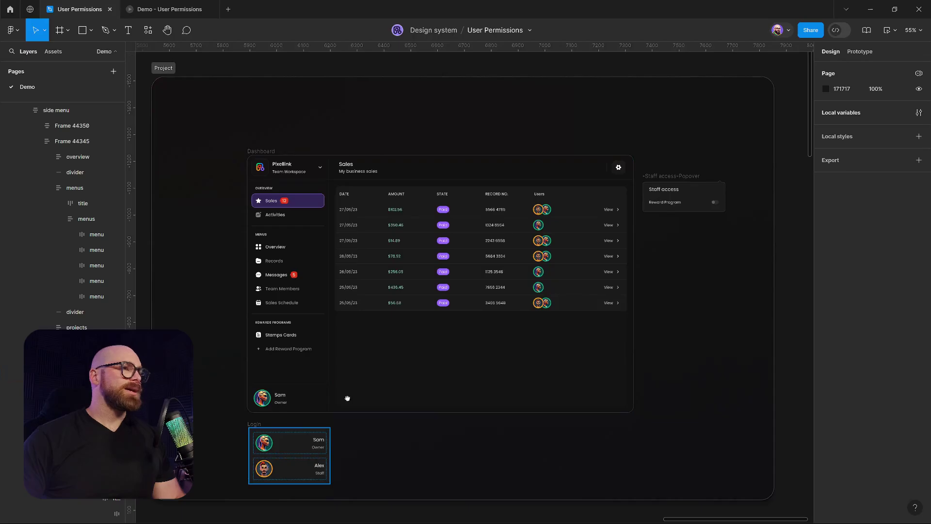
- Select Sam's Profile card in the Login frame
{"action": "scroll", "coordinate": [324, 369], "scroll_direction": "down", "scroll_amount": 3}
{"action": "scroll", "coordinate": [325, 369], "scroll_direction": "up", "scroll_amount": 5}
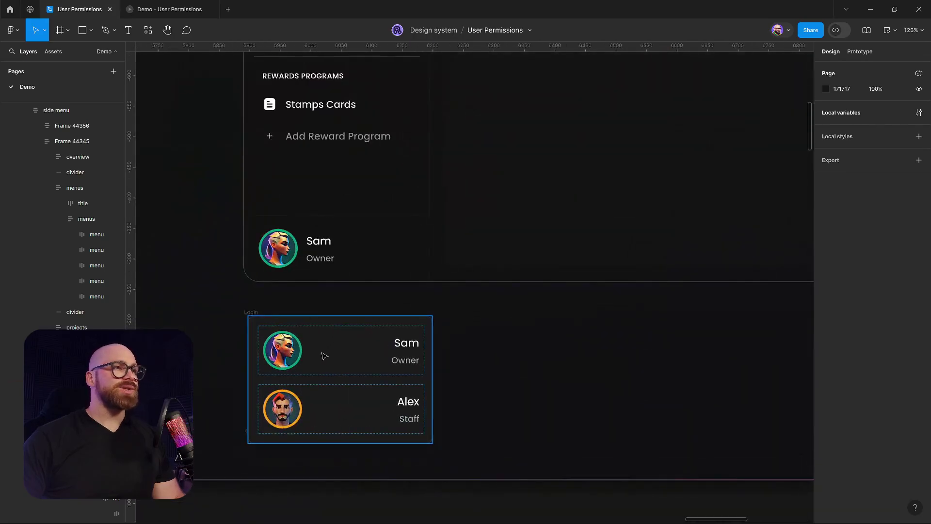
{"action": "left_click", "coordinate": [359, 359]}
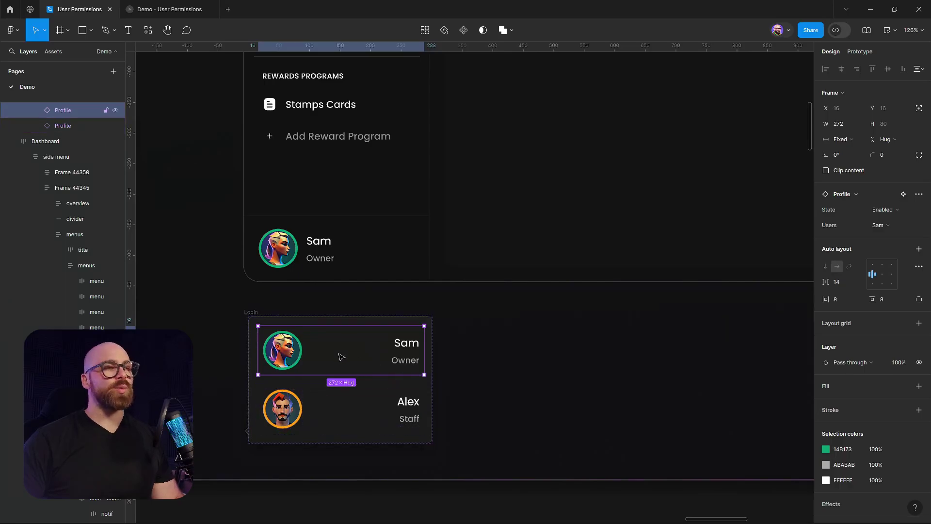
{"action": "left_click", "coordinate": [415, 420]}
{"action": "left_click", "coordinate": [405, 368]}
{"action": "left_click", "coordinate": [408, 427]}
{"action": "left_click", "coordinate": [412, 369]}
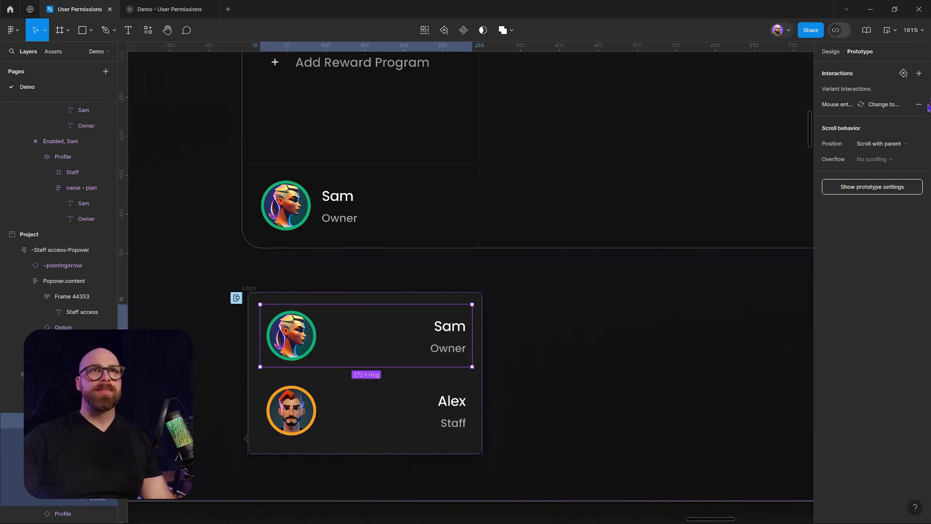
- Add an On click action to Sam's card setting the Visibility Permissions mode to Owner
{"action": "left_click", "coordinate": [919, 73]}
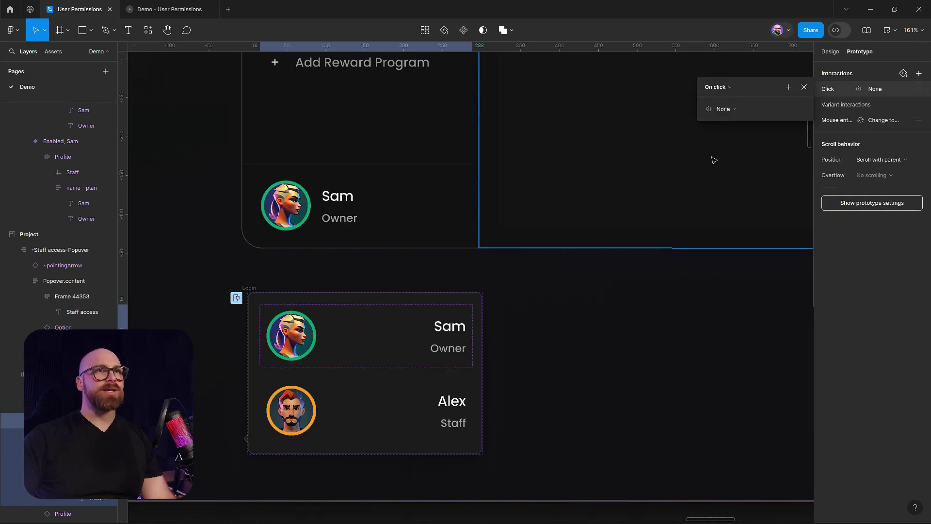
{"action": "left_click", "coordinate": [722, 110]}
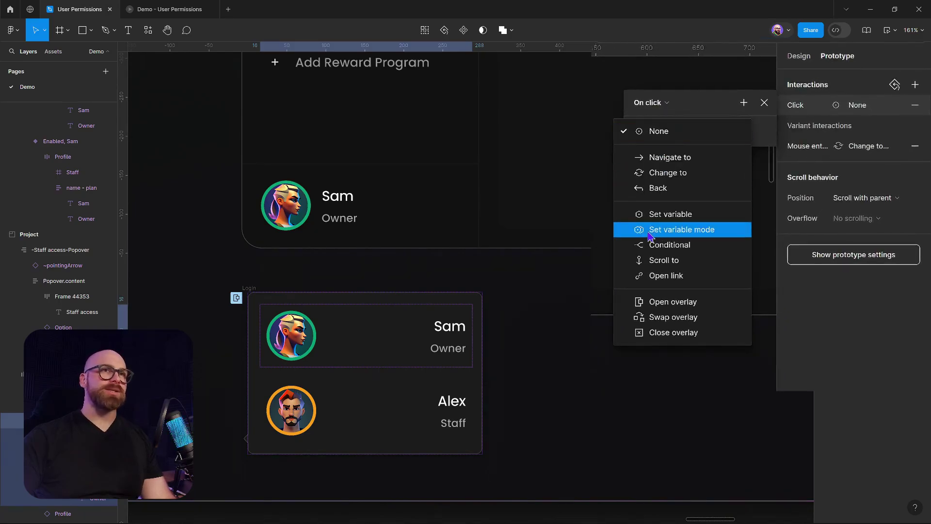
{"action": "left_click", "coordinate": [682, 234]}
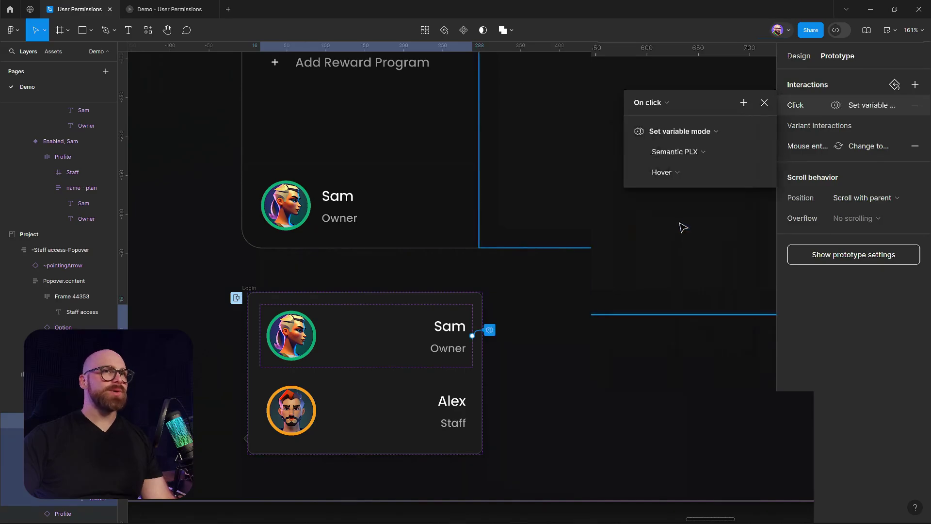
{"action": "left_click", "coordinate": [683, 154]}
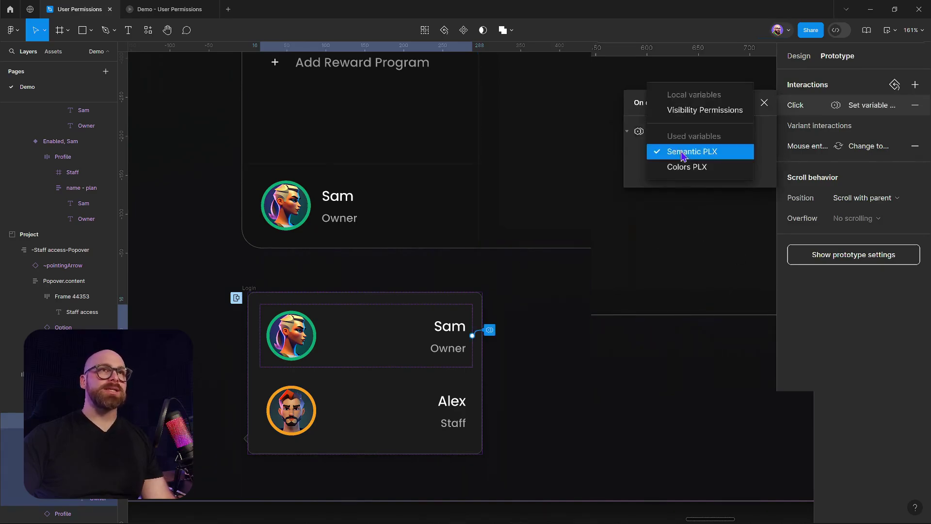
{"action": "left_click", "coordinate": [690, 115]}
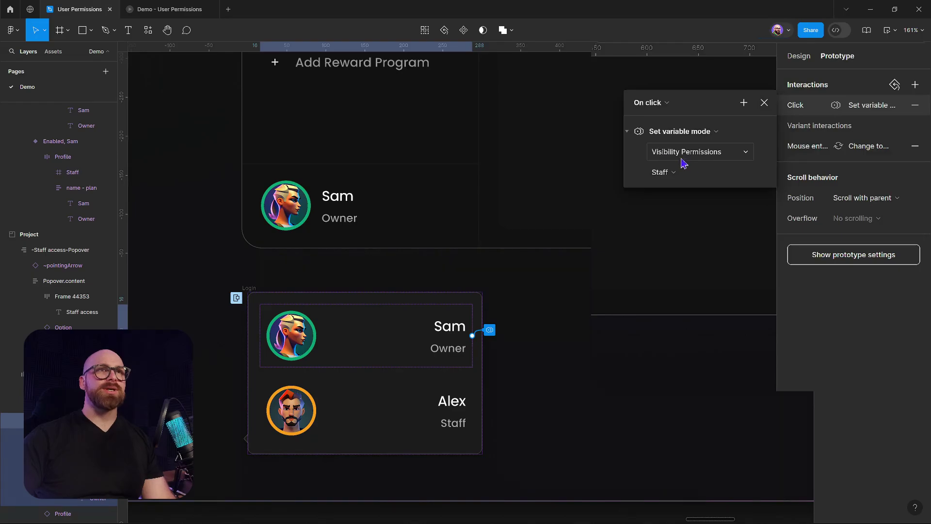
{"action": "left_click", "coordinate": [671, 172]}
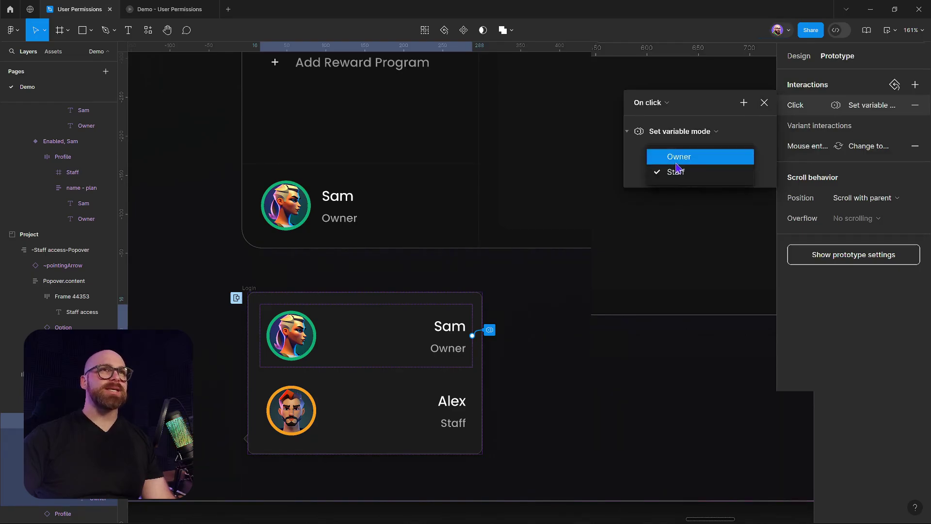
{"action": "left_click", "coordinate": [676, 162]}
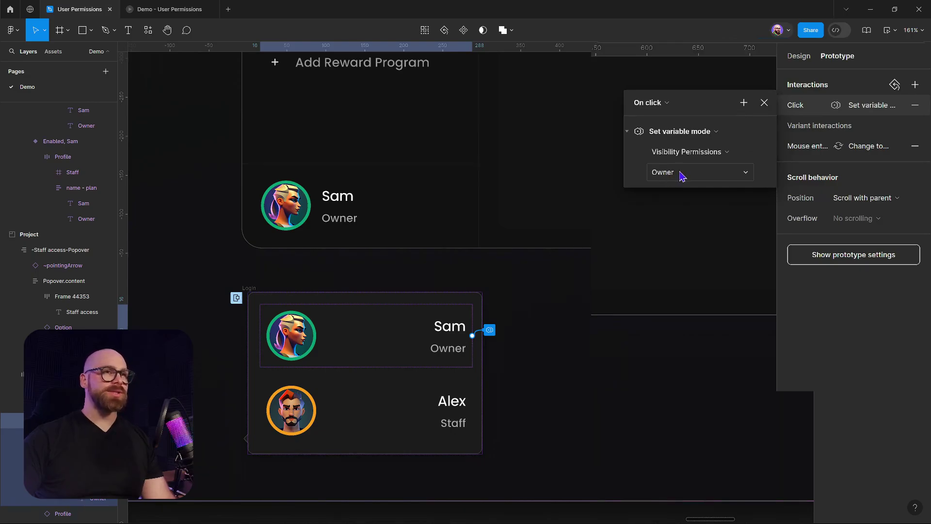
{"action": "left_click", "coordinate": [356, 414]}
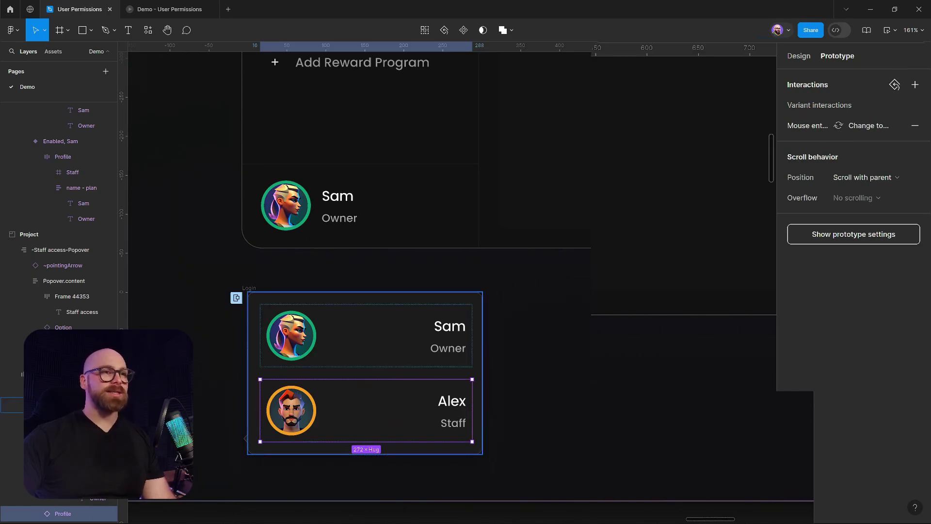
- Give Alex's login card an On click action setting the Visibility Permissions mode to Staff
{"action": "left_click", "coordinate": [915, 84]}
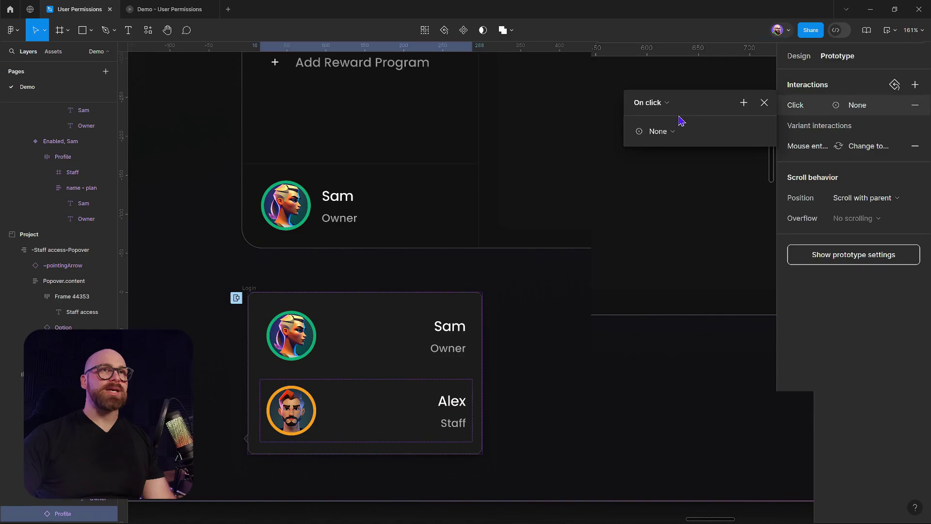
{"action": "left_click", "coordinate": [672, 135]}
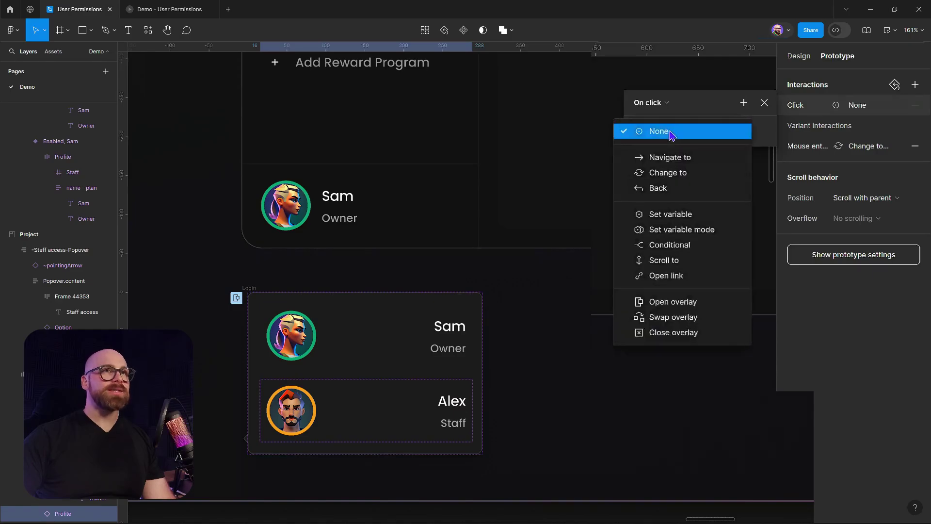
{"action": "left_click", "coordinate": [681, 235]}
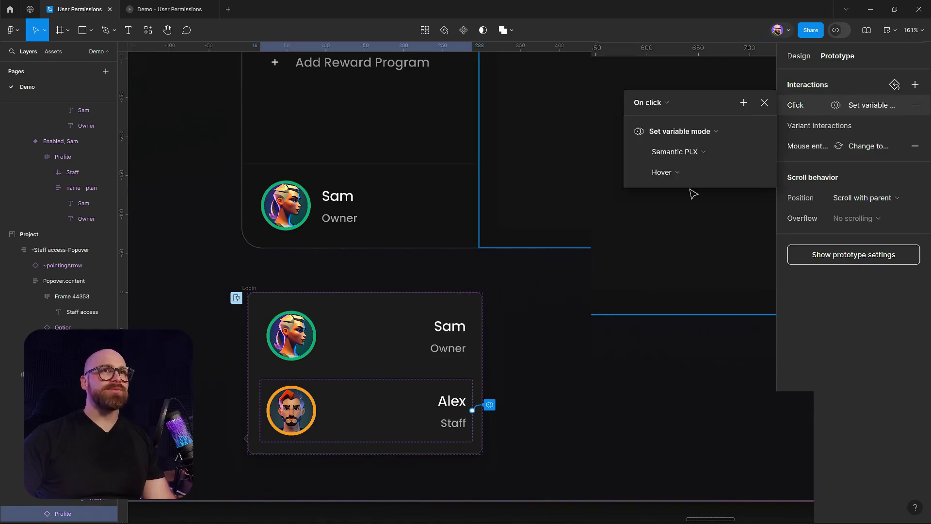
{"action": "left_click", "coordinate": [668, 160]}
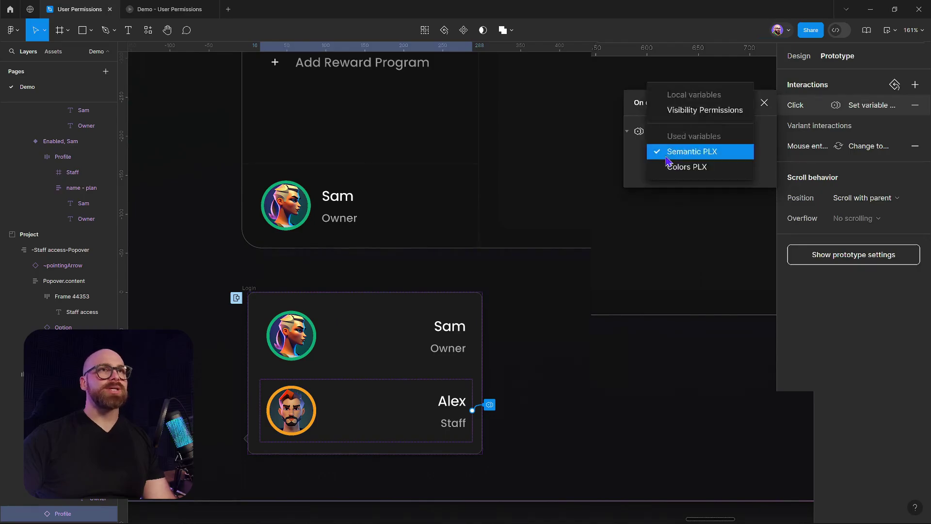
{"action": "left_click", "coordinate": [686, 111]}
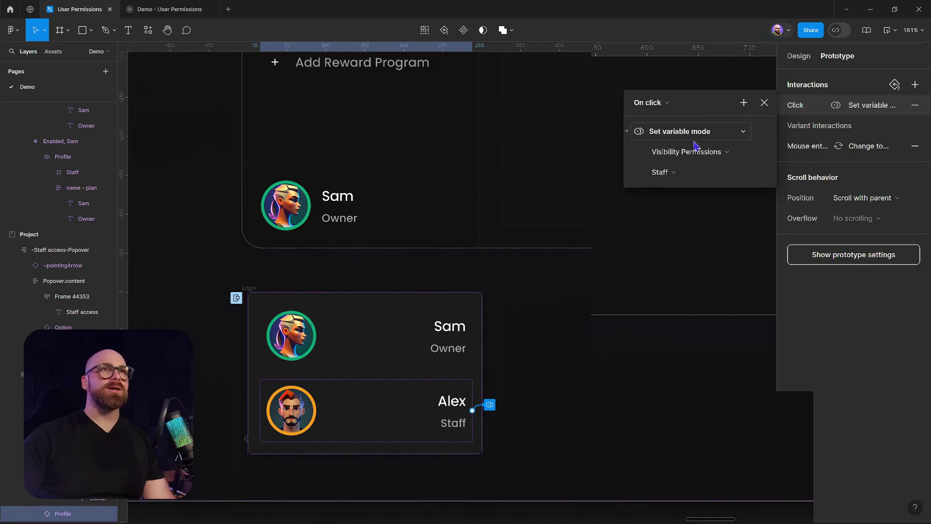
{"action": "left_click", "coordinate": [667, 174]}
{"action": "left_click", "coordinate": [667, 174]}
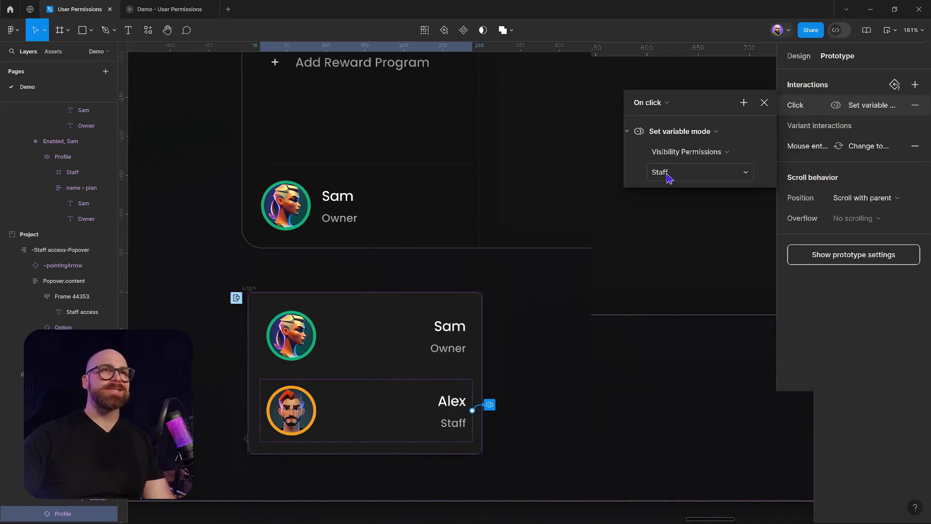
{"action": "left_click", "coordinate": [628, 133]}
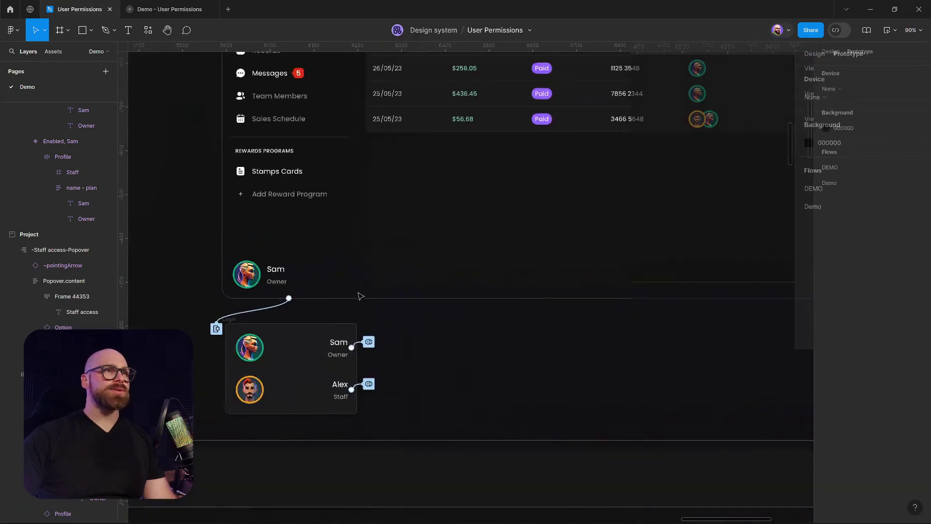
- Preview the Demo flow, log in as Alex, then switch back to Sam and close the preview
{"action": "scroll", "coordinate": [363, 295], "scroll_direction": "down", "scroll_amount": 6}
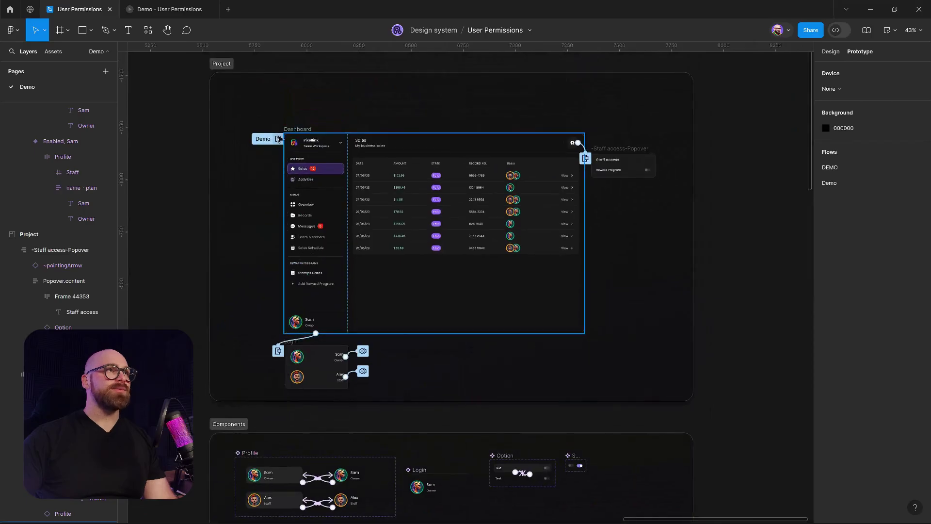
{"action": "left_click", "coordinate": [280, 139]}
{"action": "left_click", "coordinate": [287, 400]}
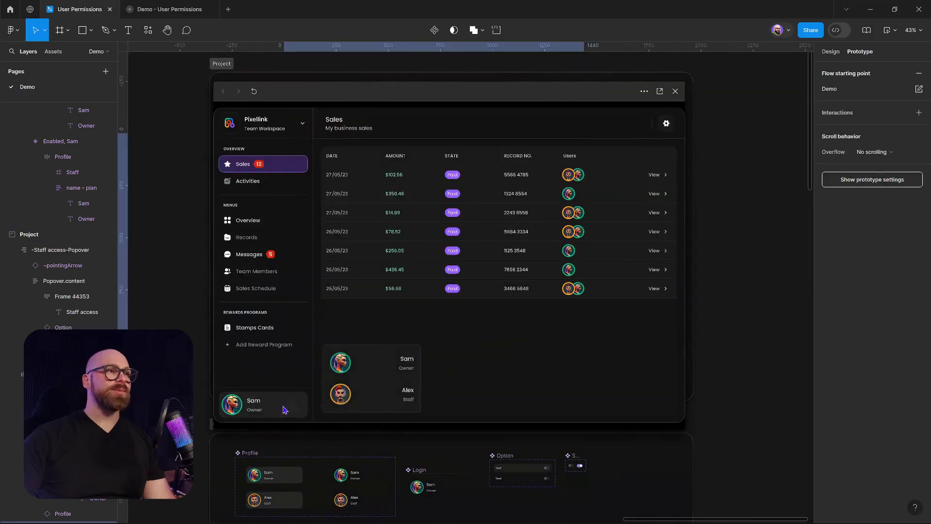
{"action": "left_click", "coordinate": [356, 396]}
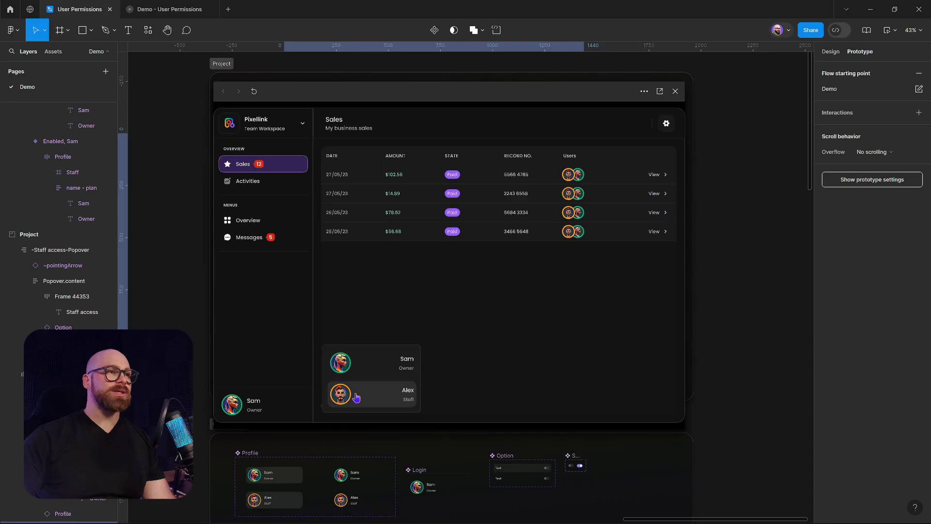
{"action": "left_click", "coordinate": [364, 362]}
{"action": "left_click", "coordinate": [364, 395]}
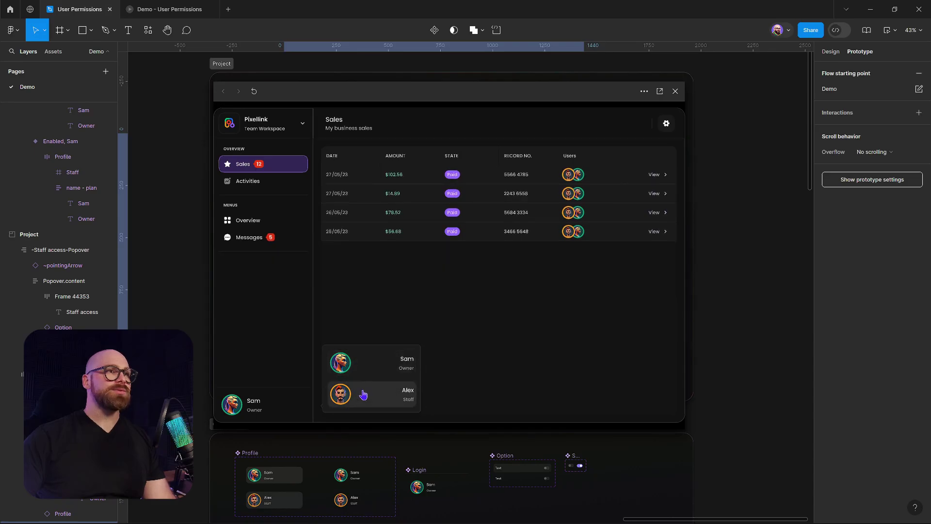
{"action": "left_click", "coordinate": [363, 360]}
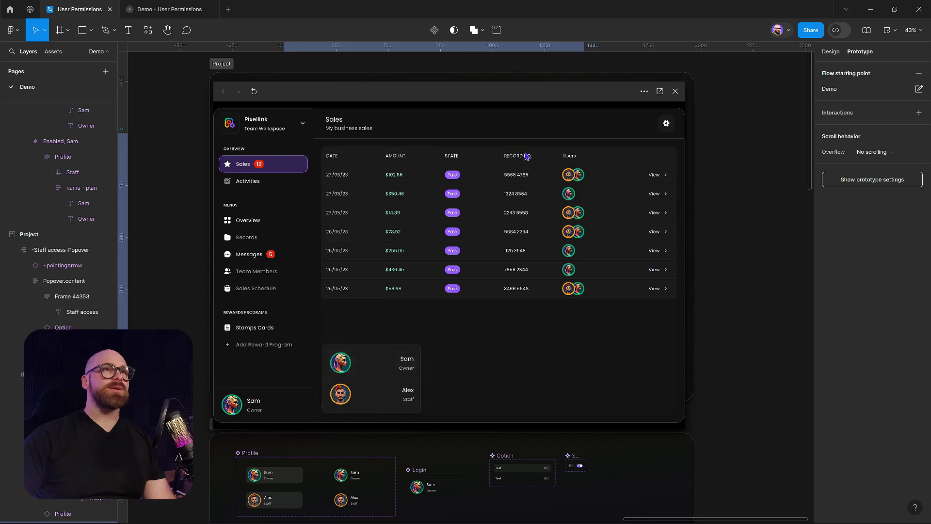
{"action": "left_click", "coordinate": [676, 92]}
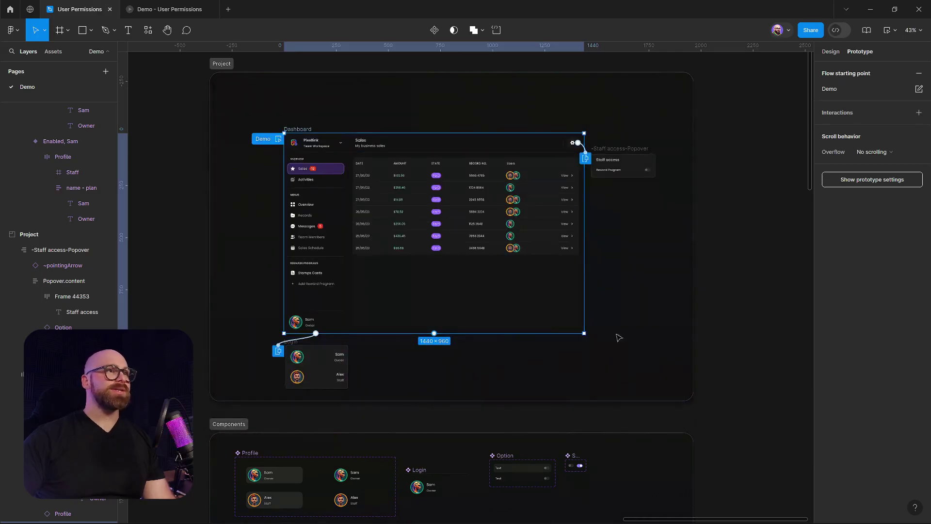
{"action": "left_click", "coordinate": [647, 290]}
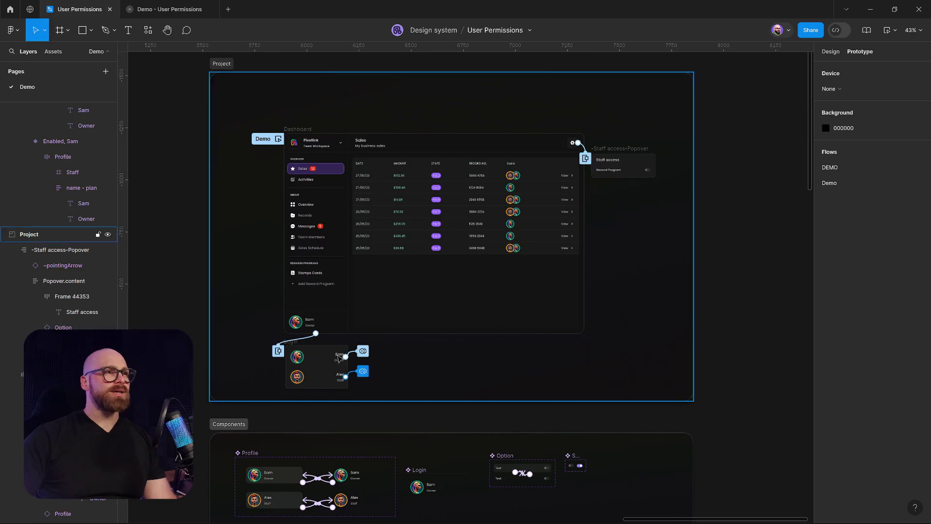
{"action": "scroll", "coordinate": [340, 340], "scroll_direction": "up", "scroll_amount": 5}
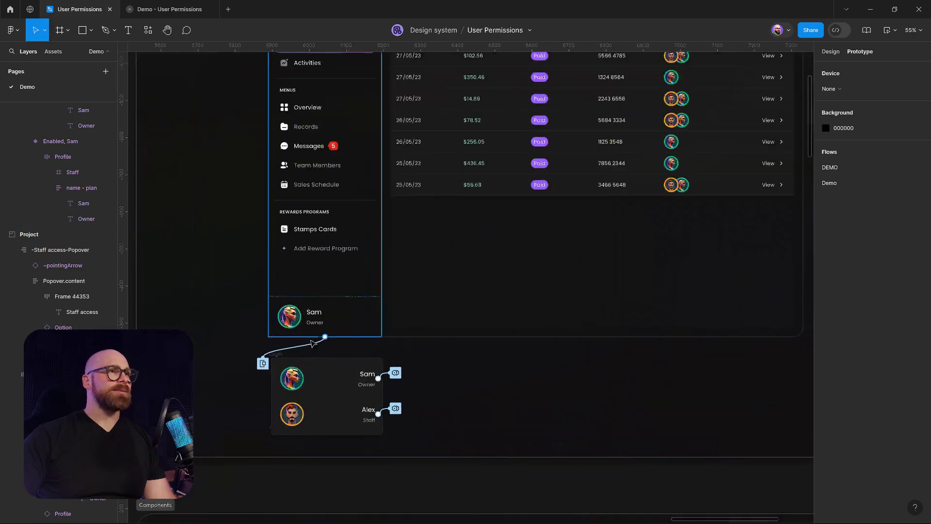
{"action": "left_click", "coordinate": [338, 314]}
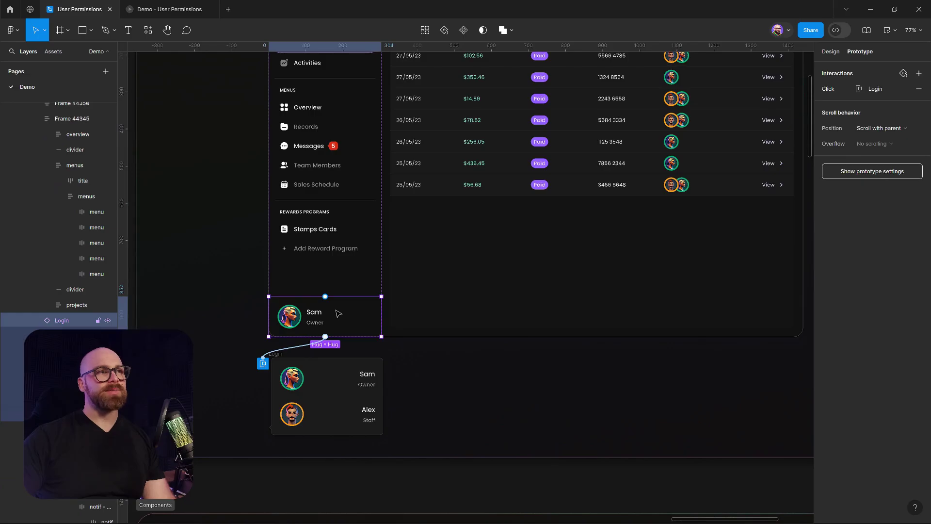
{"action": "double_click", "coordinate": [341, 316]}
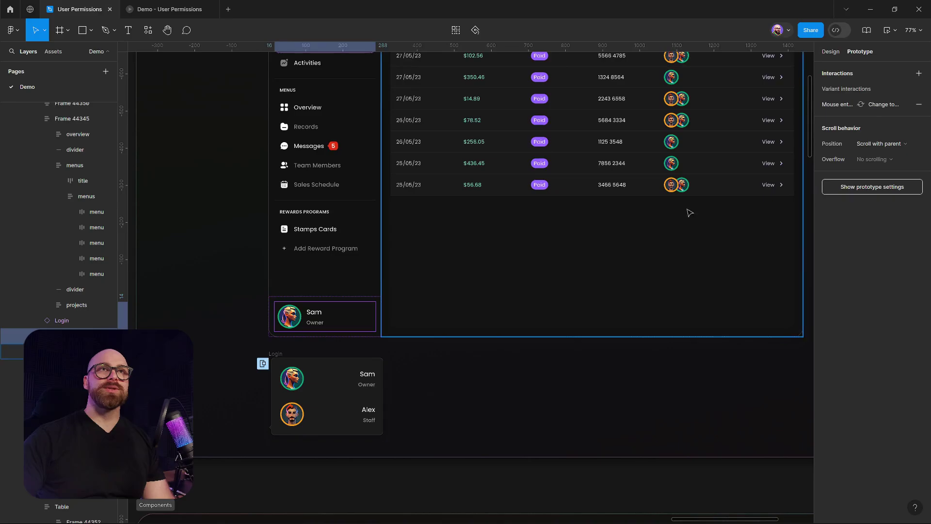
{"action": "scroll", "coordinate": [707, 173], "scroll_direction": "down", "scroll_amount": 7}
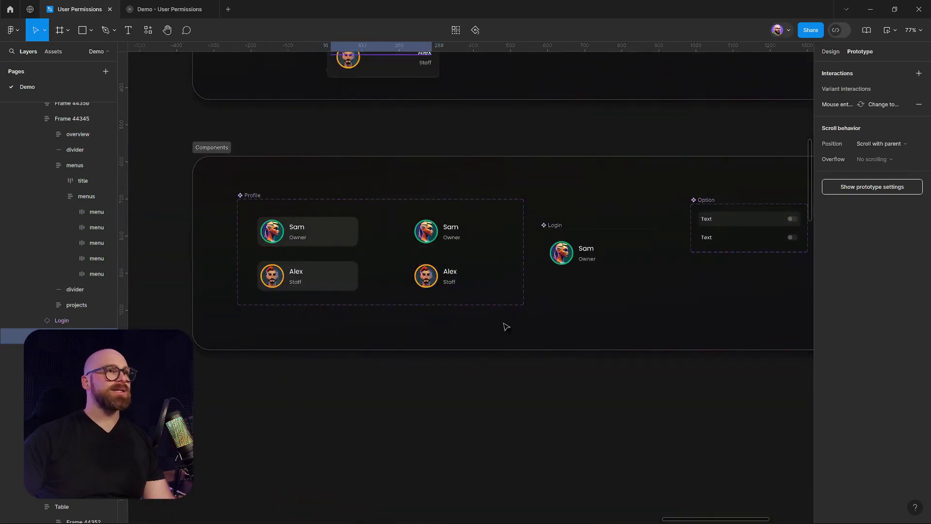
{"action": "left_click", "coordinate": [243, 200]}
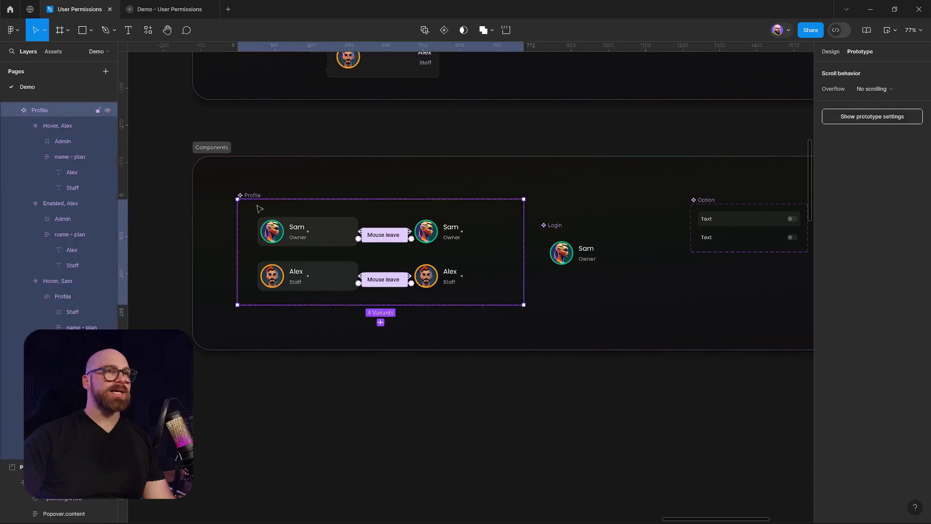
- Inspect the Profile component set's Users variant property values in the Design panel
{"action": "left_click", "coordinate": [830, 53]}
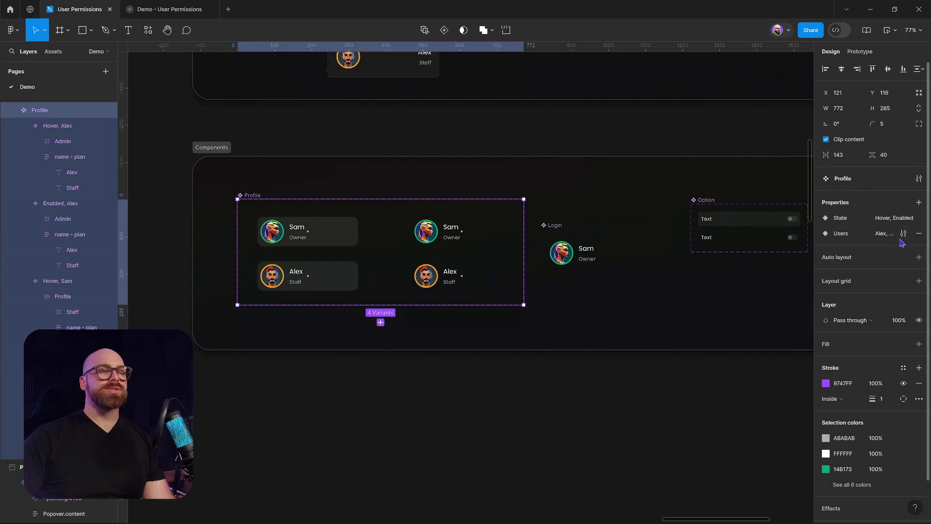
{"action": "left_click", "coordinate": [903, 235]}
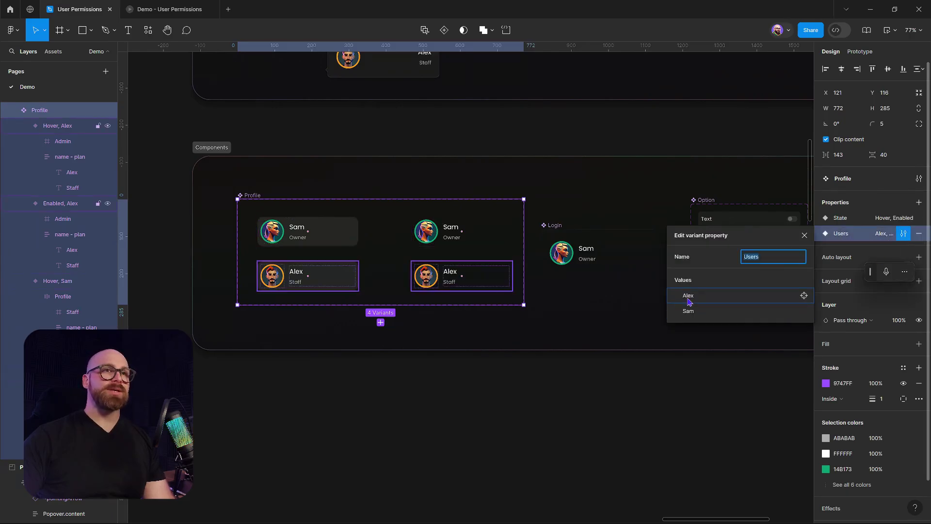
{"action": "left_click", "coordinate": [676, 373]}
- Select the Sam profile in the sidebar, then clear the selection to show page settings
{"action": "scroll", "coordinate": [474, 458], "scroll_direction": "up", "scroll_amount": 6}
{"action": "scroll", "coordinate": [474, 457], "scroll_direction": "right", "scroll_amount": 3}
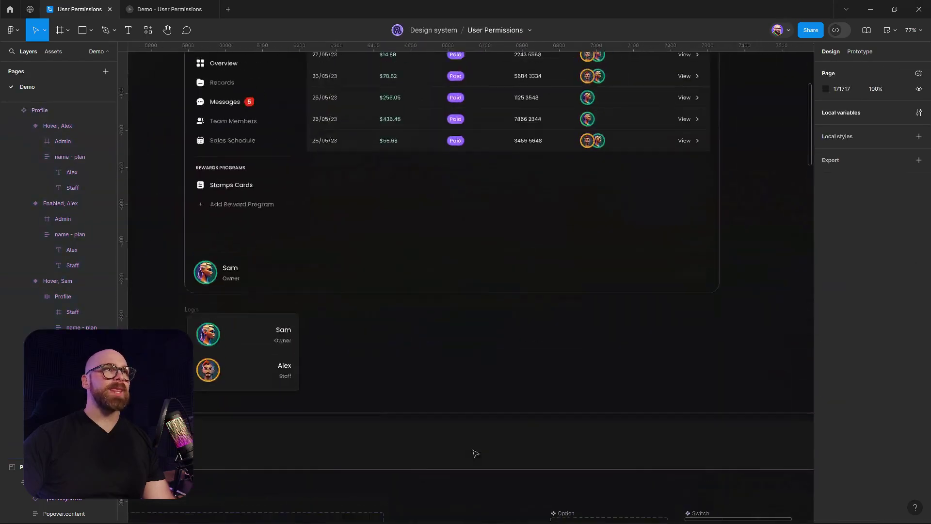
{"action": "scroll", "coordinate": [474, 457], "scroll_direction": "up", "scroll_amount": 2}
{"action": "scroll", "coordinate": [475, 457], "scroll_direction": "left", "scroll_amount": 1}
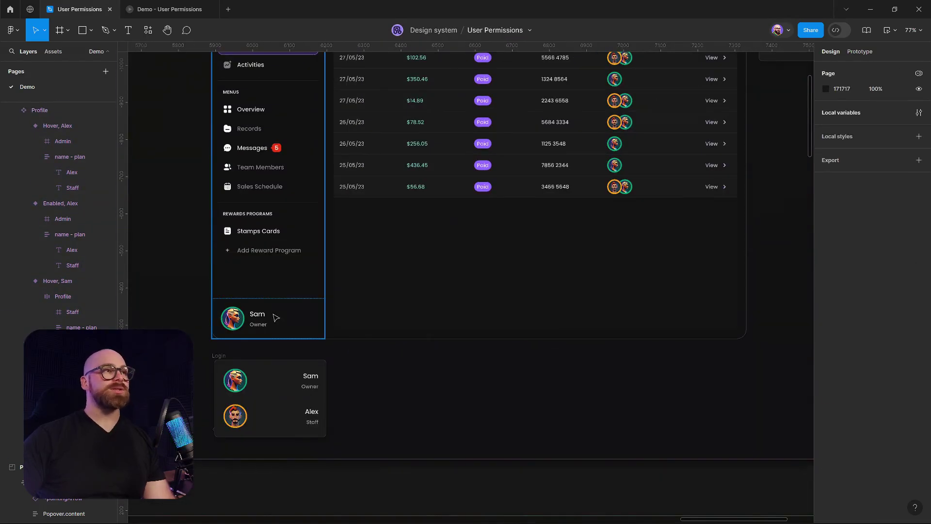
{"action": "double_click", "coordinate": [276, 318]}
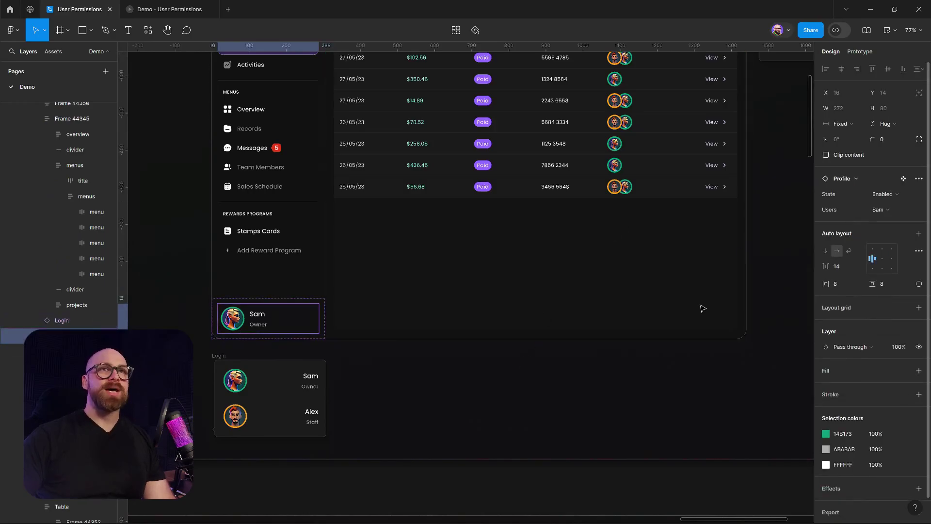
{"action": "left_click", "coordinate": [612, 491]}
- Change the Kate user variable's value to Sam in Local variables and close the window
{"action": "left_click", "coordinate": [919, 112]}
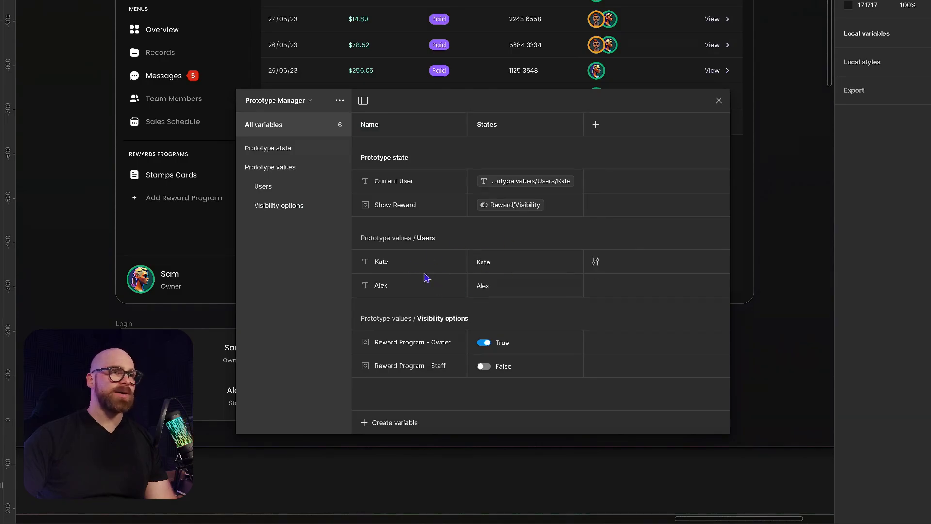
{"action": "double_click", "coordinate": [483, 262]}
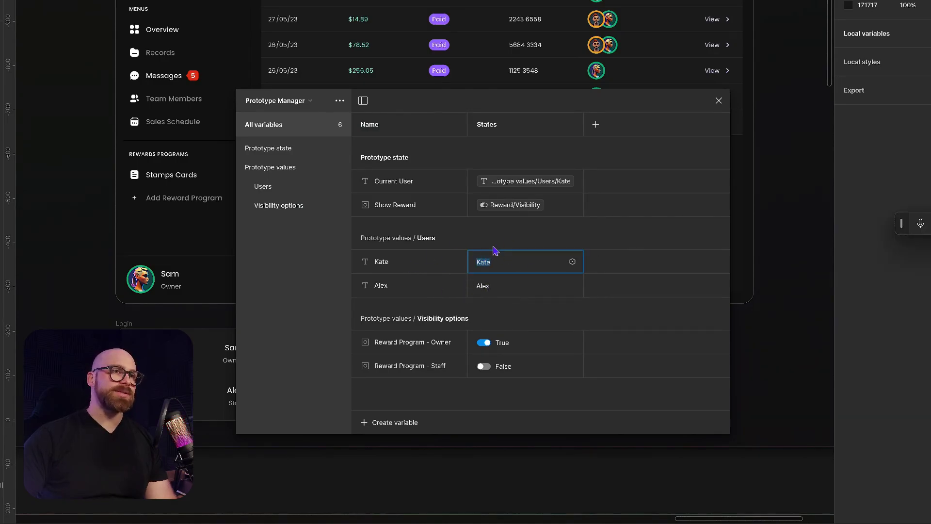
{"action": "type", "text": "Sam"}
{"action": "key", "text": "Return"}
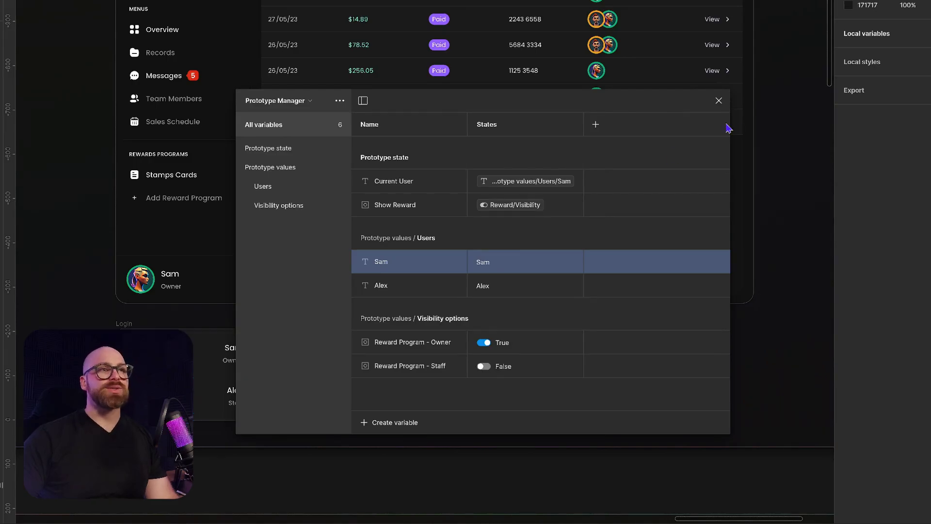
{"action": "left_click", "coordinate": [719, 100]}
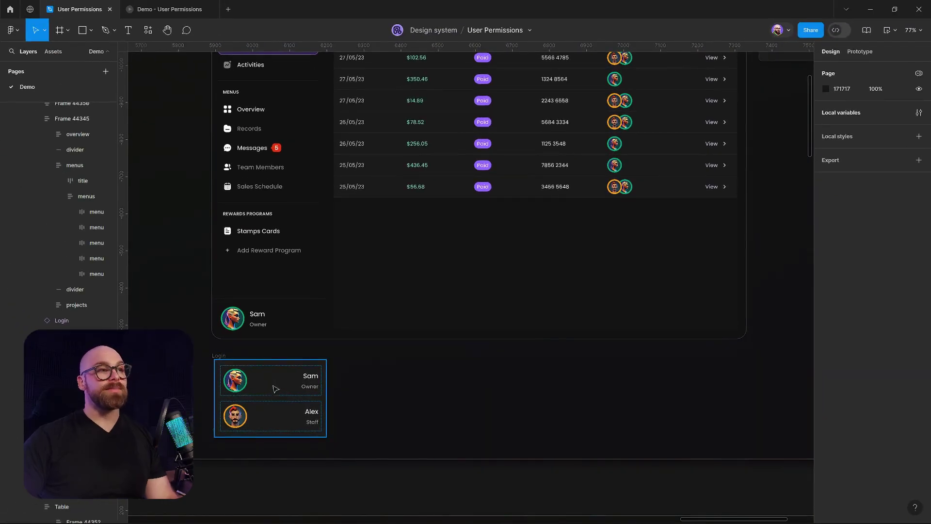
- Bind the sidebar Sam profile's Users property to the Current User variable
{"action": "left_click", "coordinate": [258, 318]}
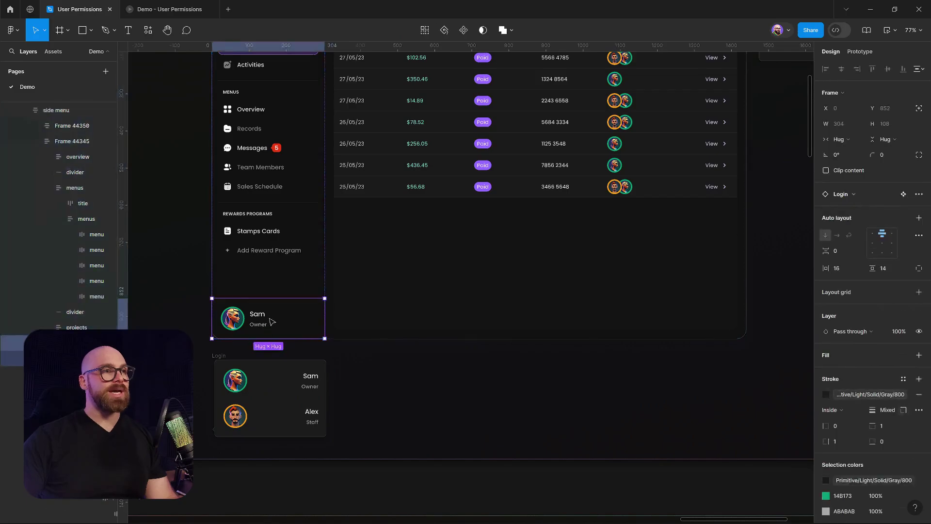
{"action": "left_click", "coordinate": [268, 318]}
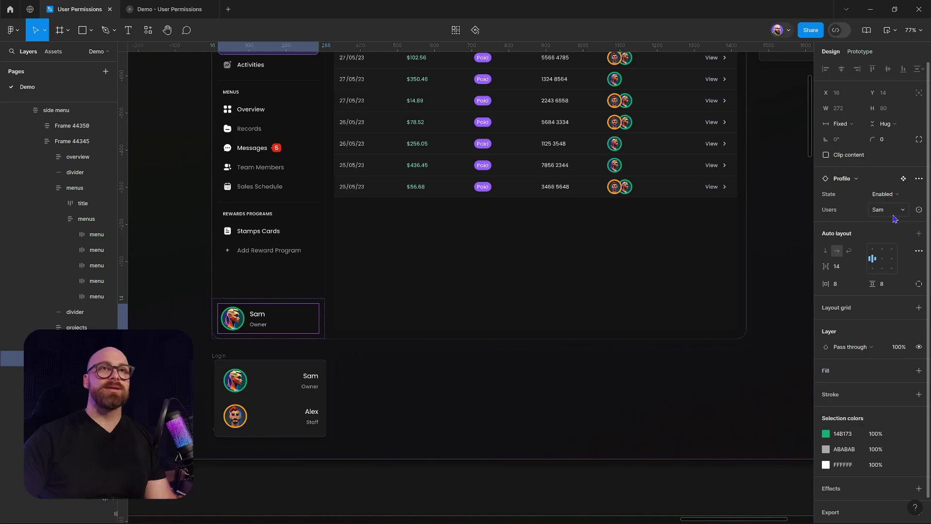
{"action": "left_click", "coordinate": [918, 210]}
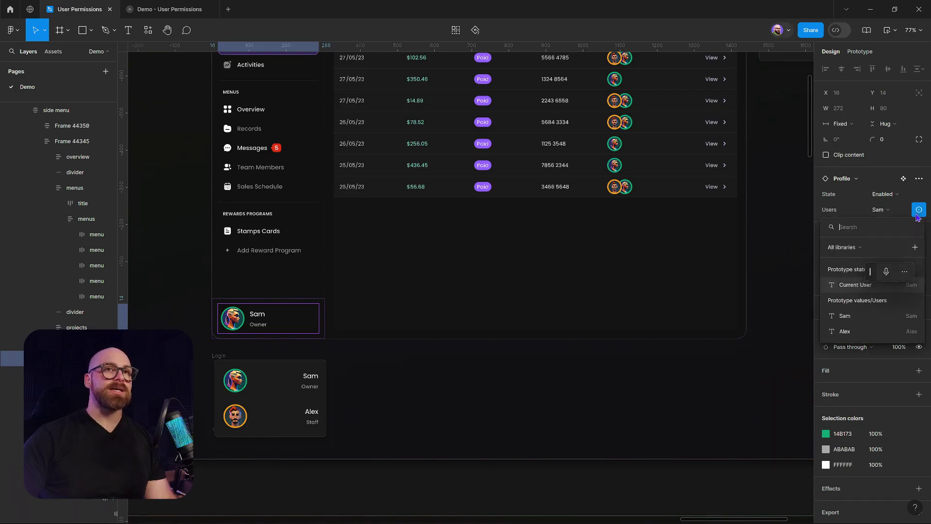
{"action": "left_click", "coordinate": [848, 286]}
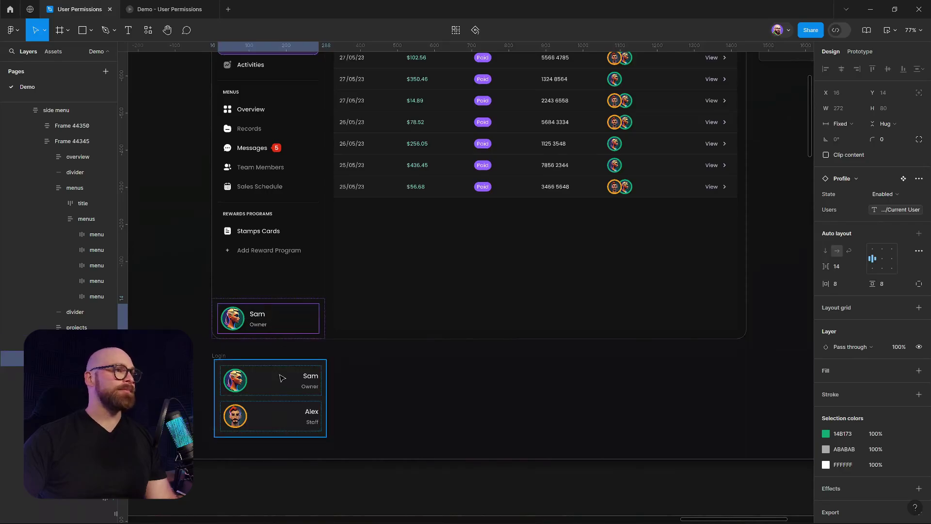
{"action": "left_click", "coordinate": [285, 389]}
- Select the Sam row in the login card and open its existing On click interaction
{"action": "left_click", "coordinate": [283, 386]}
{"action": "scroll", "coordinate": [296, 373], "scroll_direction": "up", "scroll_amount": 5}
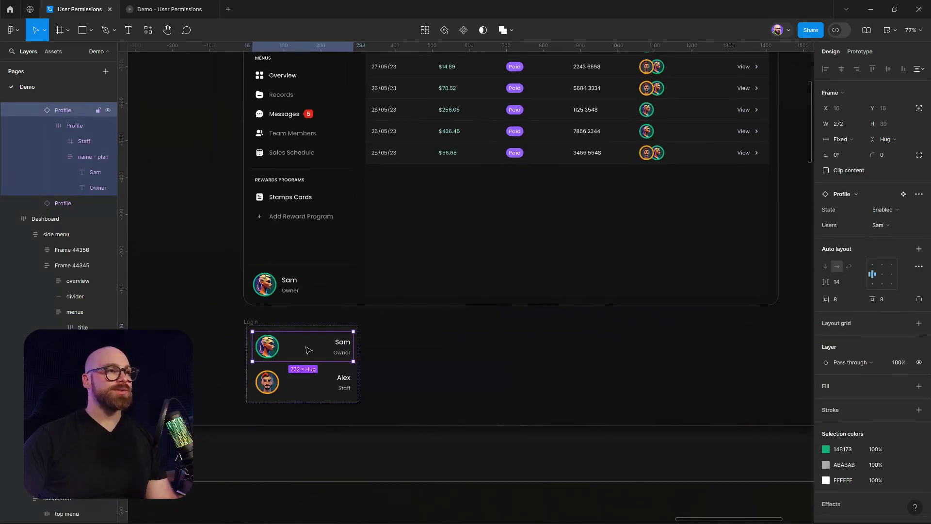
{"action": "scroll", "coordinate": [366, 353], "scroll_direction": "down", "scroll_amount": 2}
{"action": "scroll", "coordinate": [365, 354], "scroll_direction": "left", "scroll_amount": 1}
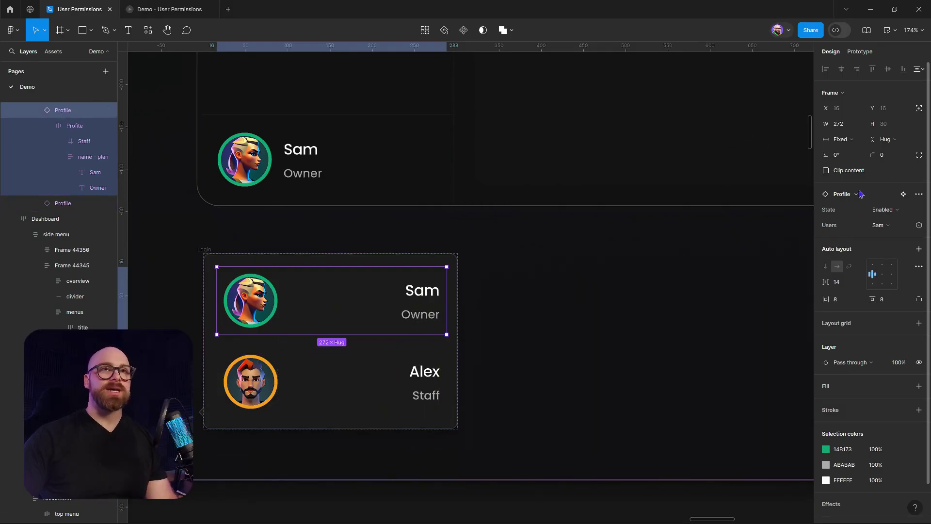
{"action": "left_click", "coordinate": [859, 51]}
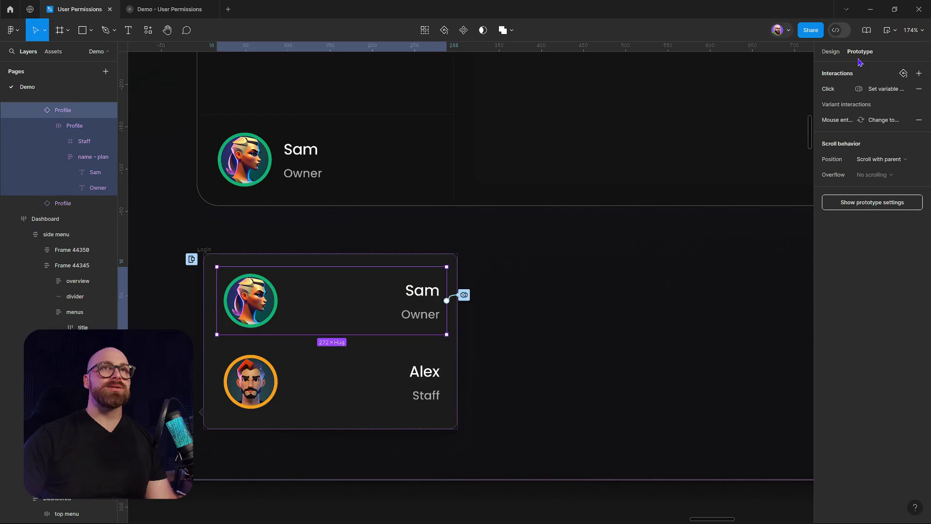
{"action": "left_click", "coordinate": [843, 90]}
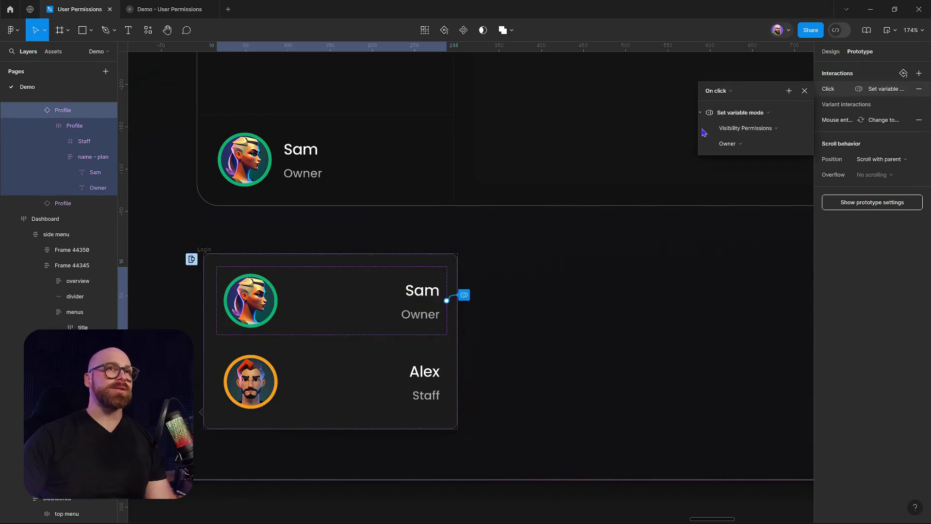
{"action": "left_click", "coordinate": [700, 112]}
- Add a Set variable action to Sam's click that sets Current User to Sam
{"action": "left_click", "coordinate": [789, 91]}
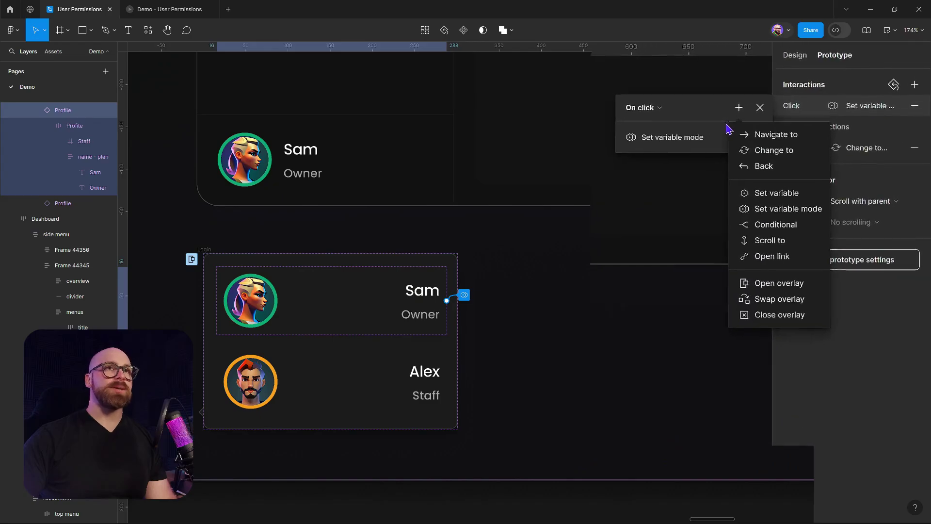
{"action": "left_click", "coordinate": [749, 197]}
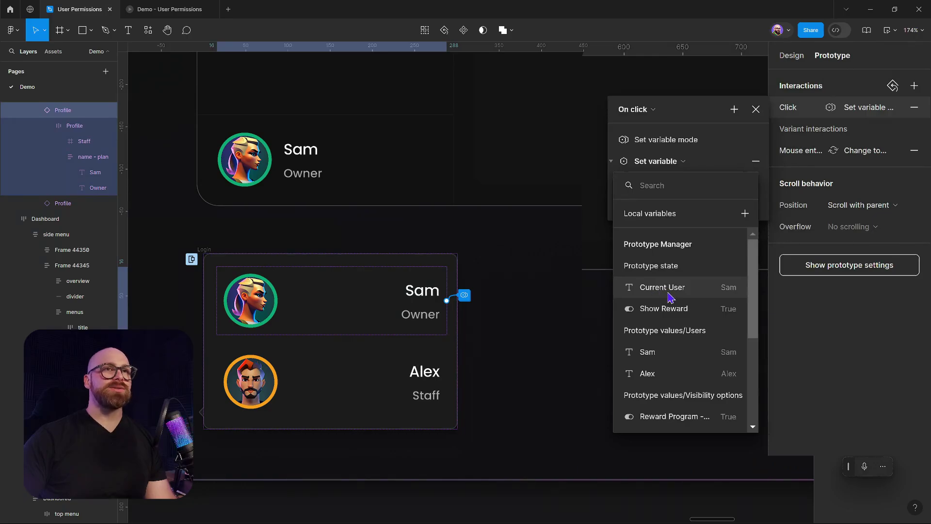
{"action": "left_click", "coordinate": [685, 296]}
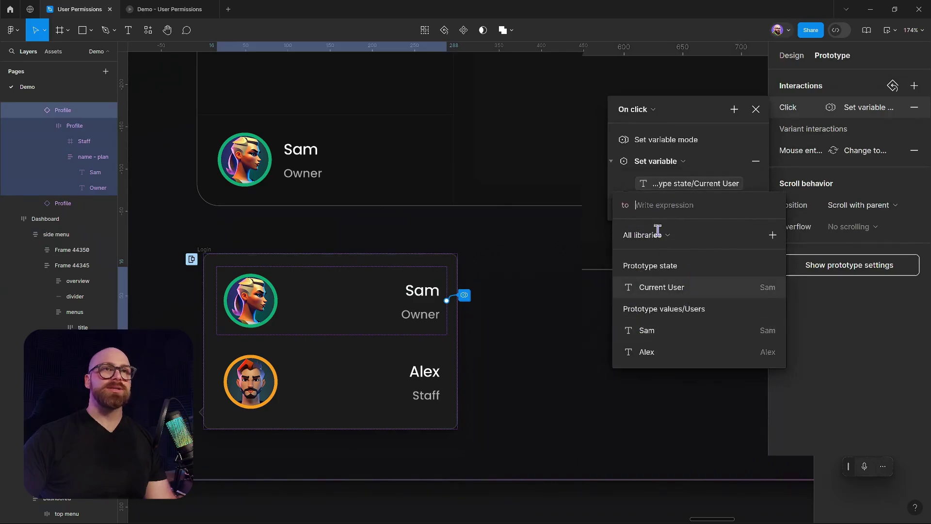
{"action": "left_click", "coordinate": [647, 331]}
{"action": "left_click", "coordinate": [399, 381]}
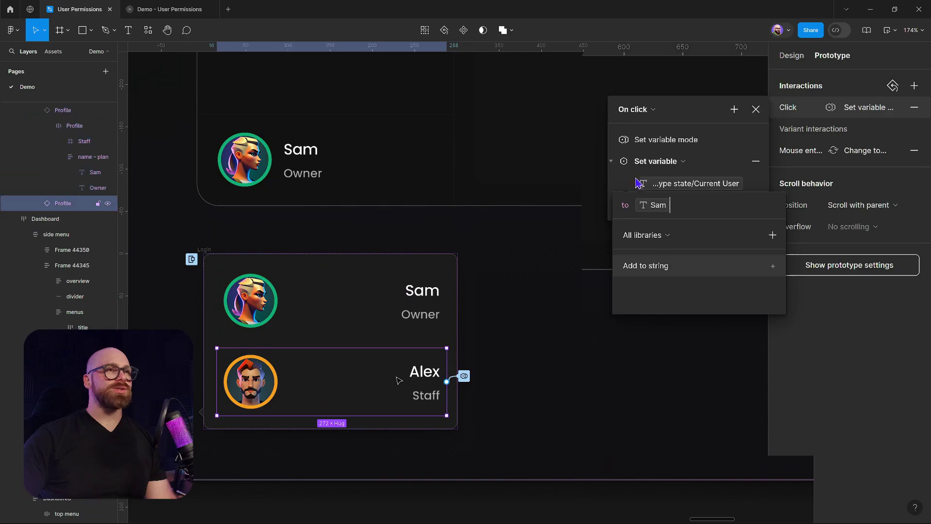
{"action": "left_click", "coordinate": [656, 257]}
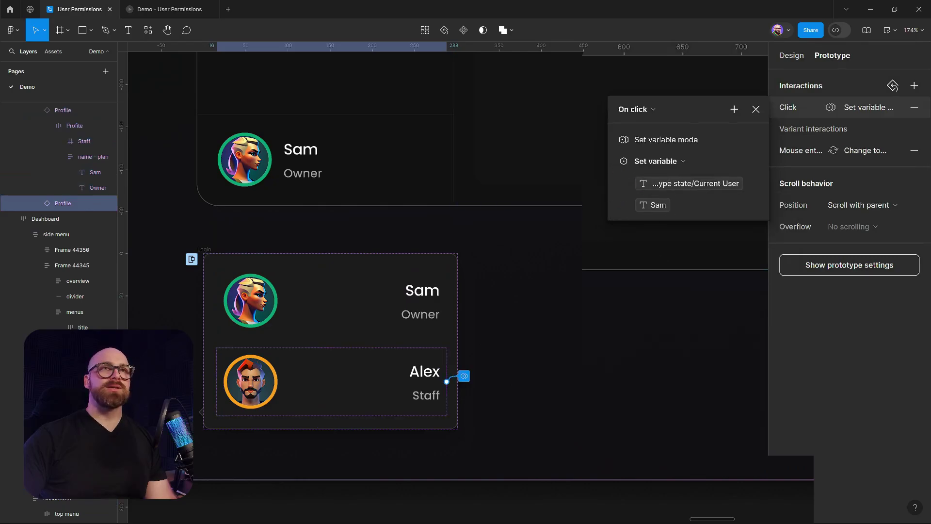
{"action": "key", "text": "Escape"}
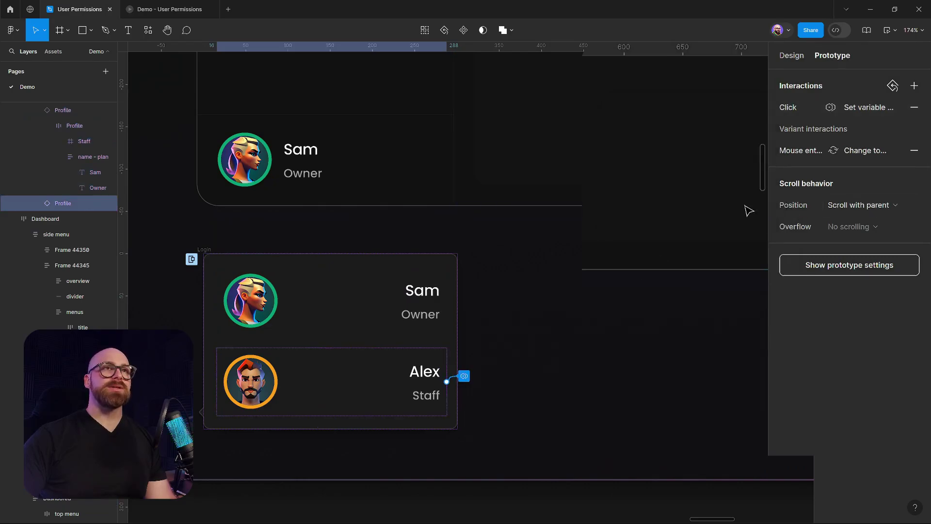
{"action": "left_click", "coordinate": [814, 110]}
{"action": "left_click", "coordinate": [649, 144]}
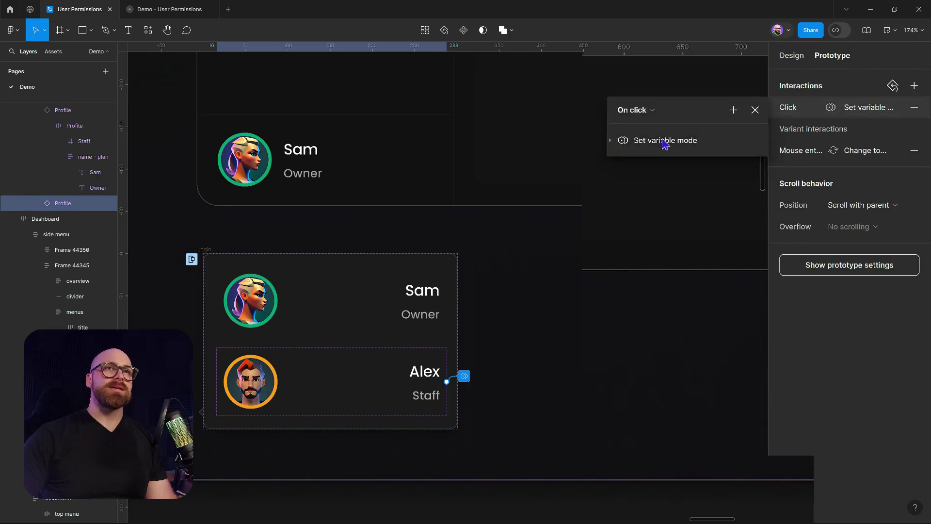
- Add a Set variable action making Current User Alex on Alex's click, then start the Demo preview
{"action": "left_click", "coordinate": [733, 111]}
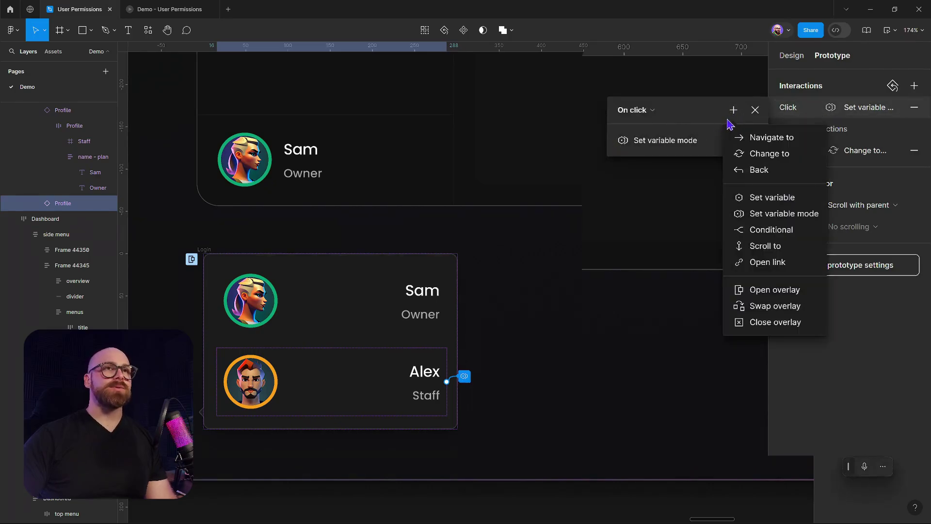
{"action": "left_click", "coordinate": [756, 199]}
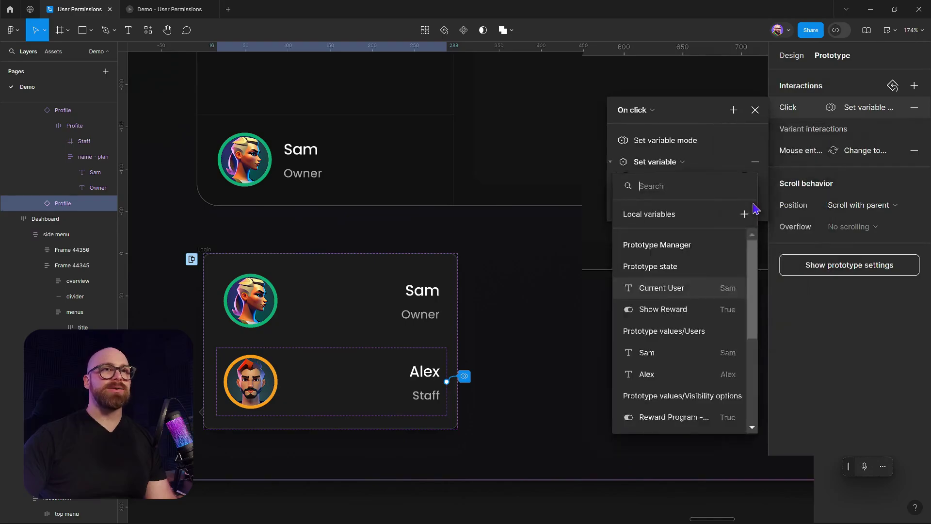
{"action": "left_click", "coordinate": [683, 291]}
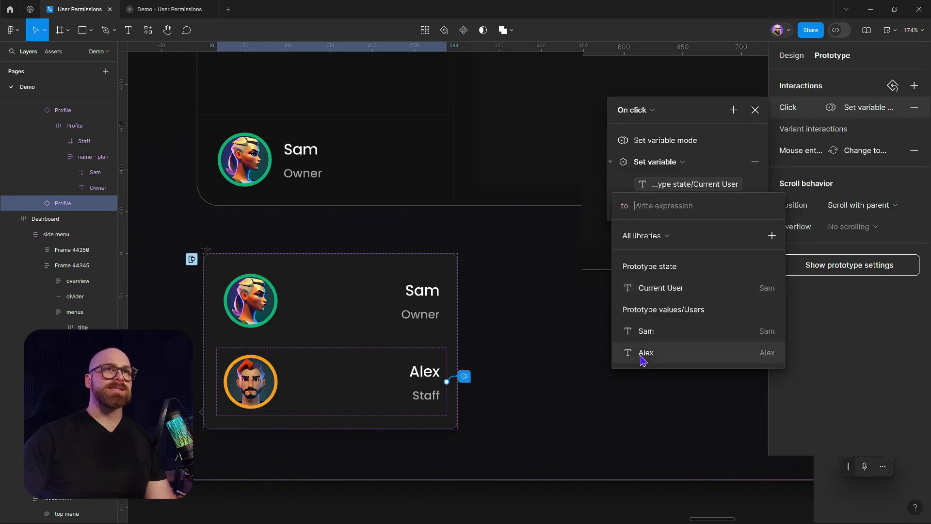
{"action": "left_click", "coordinate": [693, 353]}
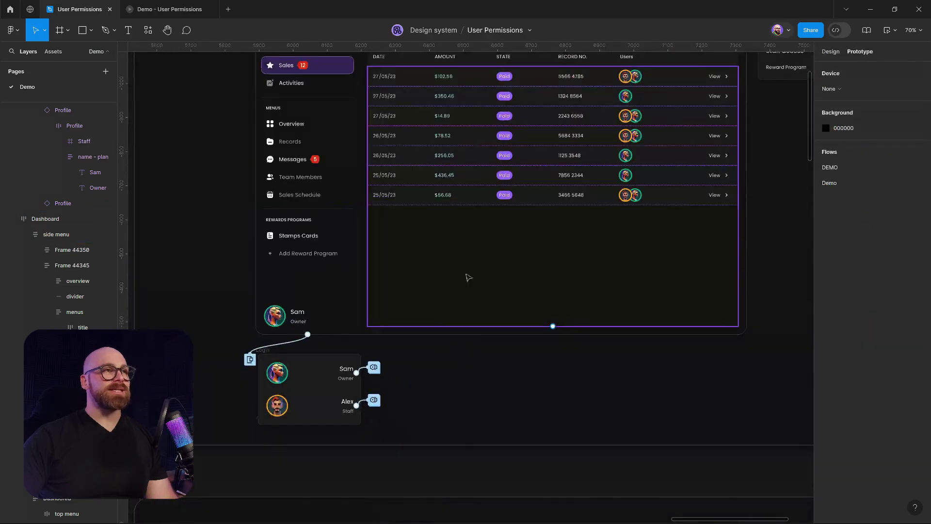
{"action": "scroll", "coordinate": [468, 277], "scroll_direction": "up", "scroll_amount": 3}
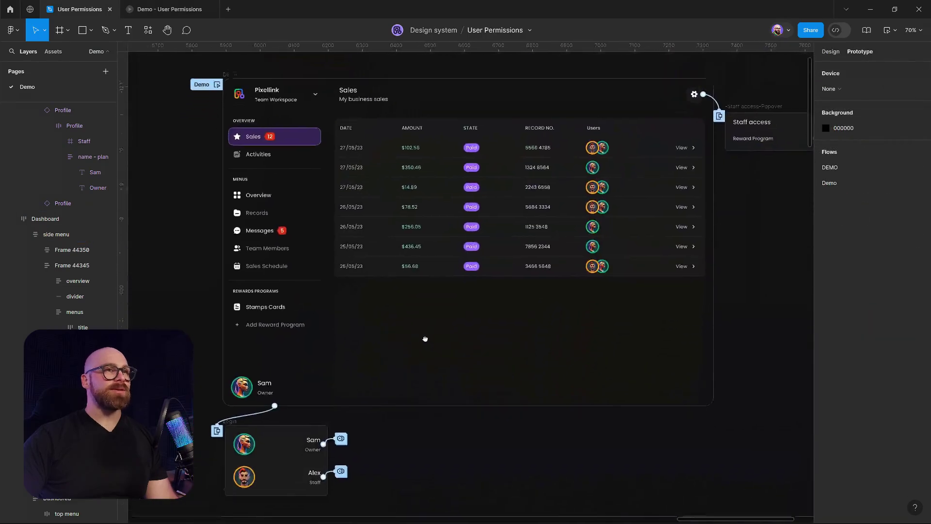
{"action": "left_click", "coordinate": [217, 78]}
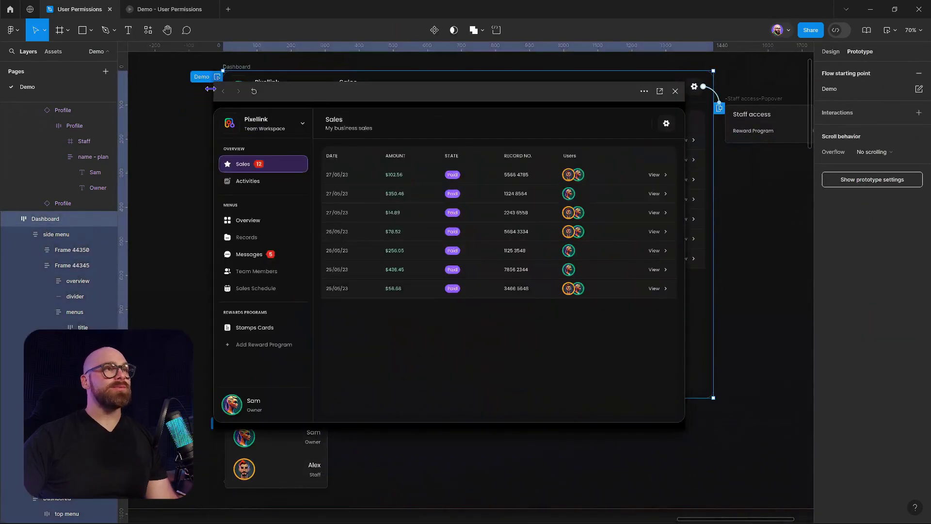
- Switch the preview's login between Alex and Sam several times, ending logged in as Alex
{"action": "left_click", "coordinate": [253, 396]}
{"action": "left_click", "coordinate": [349, 394]}
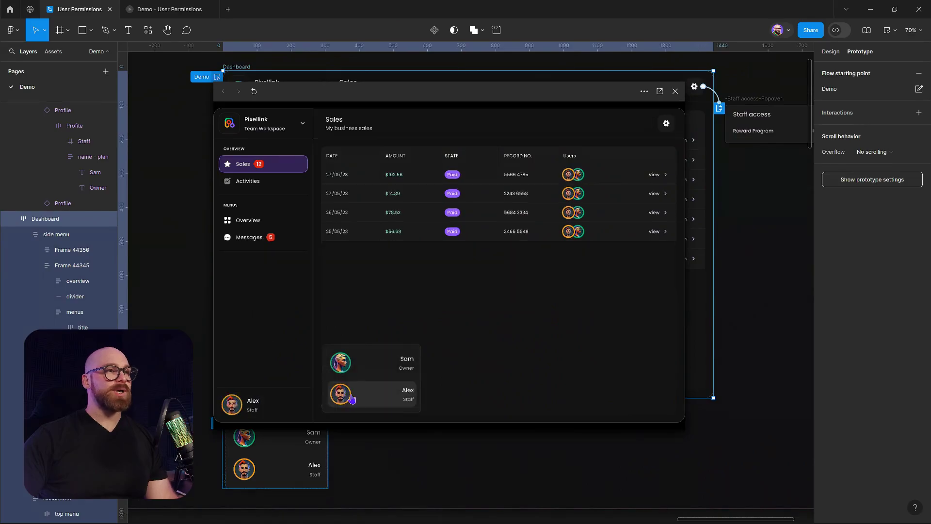
{"action": "left_click", "coordinate": [391, 365]}
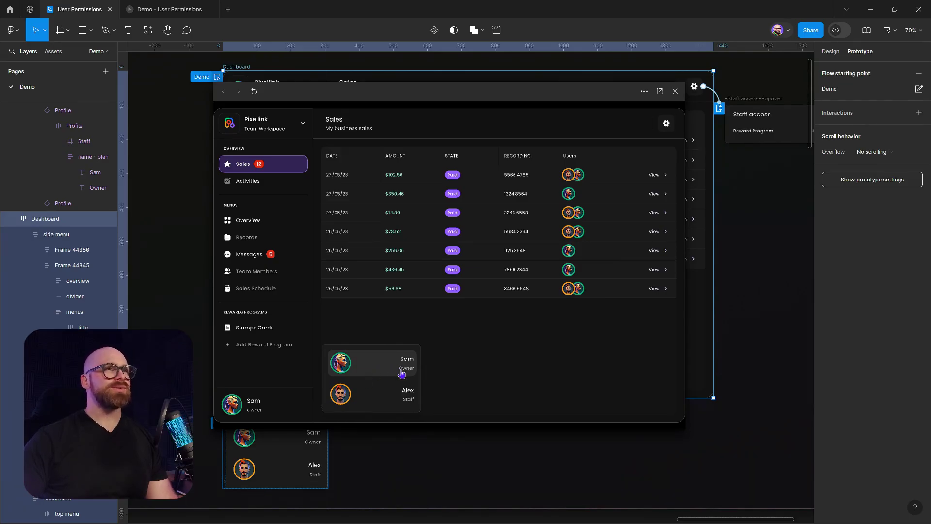
{"action": "left_click", "coordinate": [346, 395]}
{"action": "left_click", "coordinate": [345, 362]}
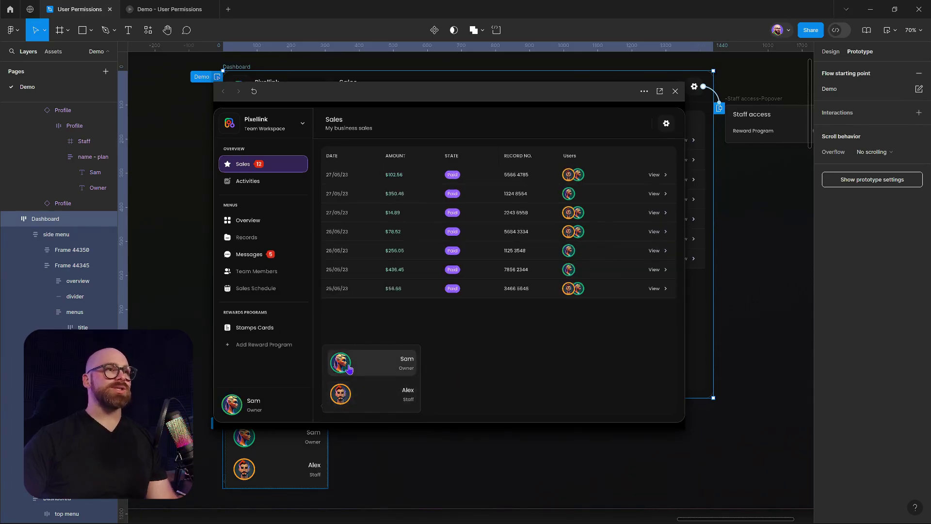
{"action": "left_click", "coordinate": [349, 392]}
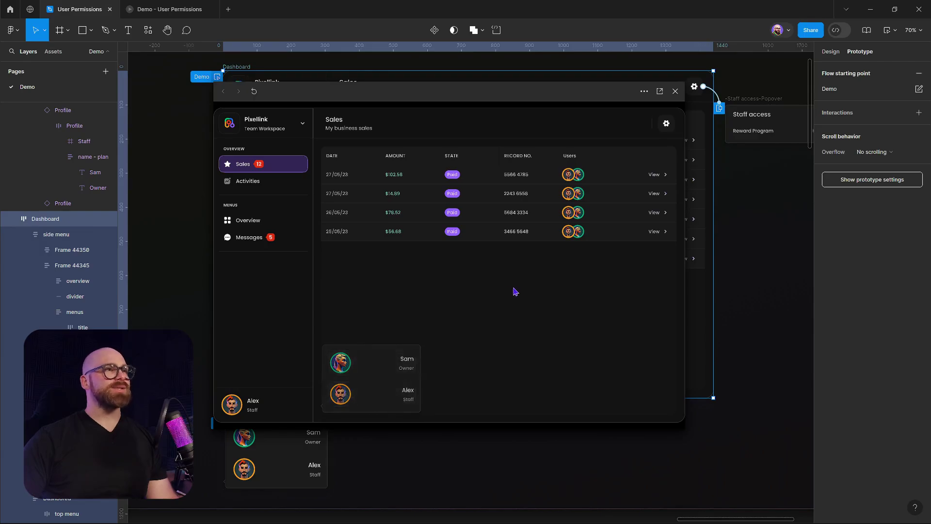
- Move the preview window aside, open the Staff access settings, then close the preview
{"action": "left_click_drag", "start_coordinate": [423, 99], "coordinate": [468, 120]}
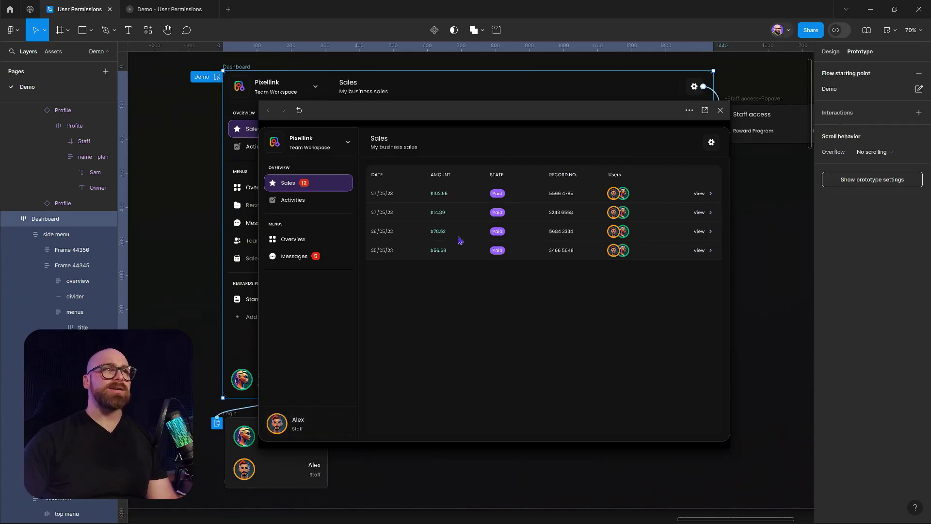
{"action": "left_click", "coordinate": [712, 143]}
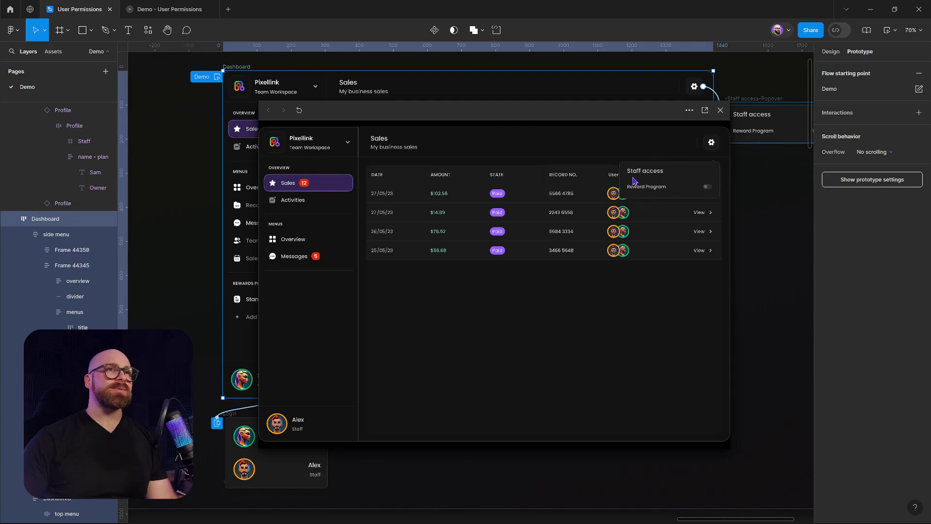
{"action": "left_click", "coordinate": [721, 112]}
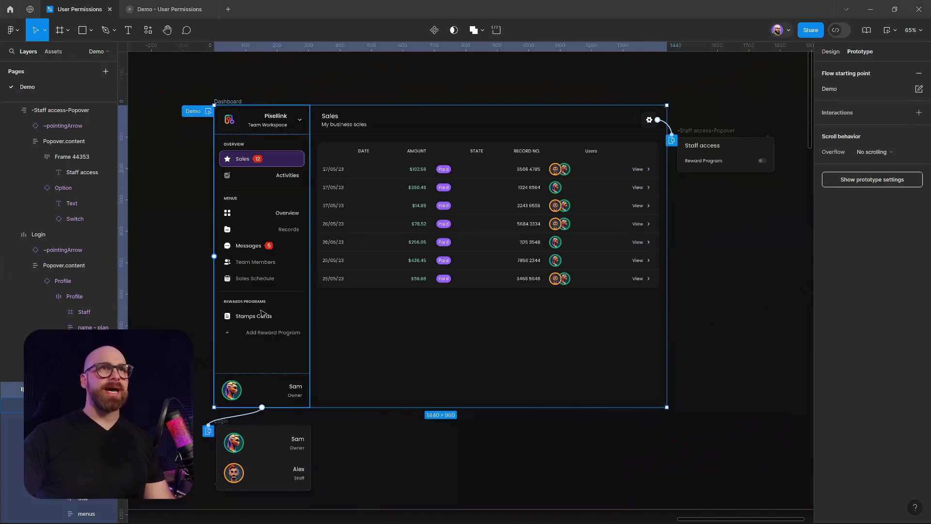
{"action": "key", "text": "Escape"}
{"action": "scroll", "coordinate": [756, 213], "scroll_direction": "down", "scroll_amount": 5}
{"action": "scroll", "coordinate": [681, 82], "scroll_direction": "right", "scroll_amount": 5}
{"action": "left_click", "coordinate": [830, 51]}
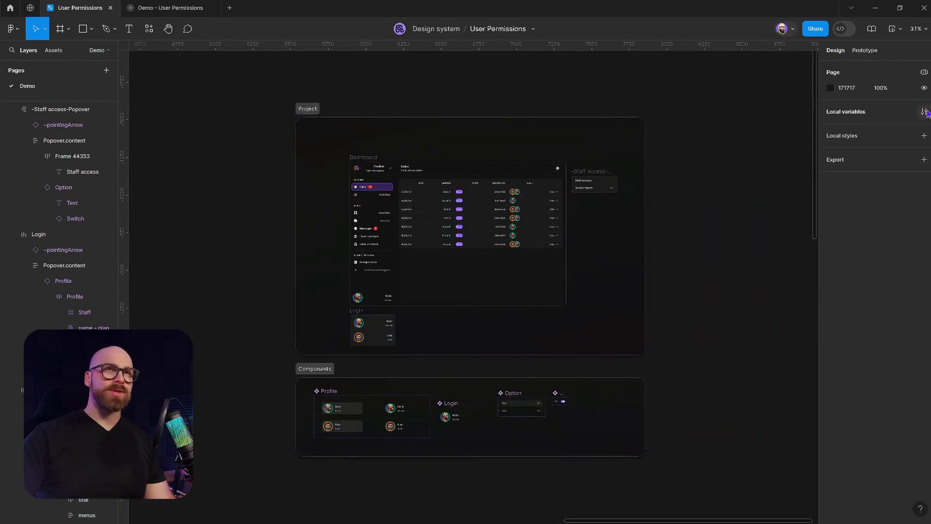
{"action": "left_click", "coordinate": [924, 112]}
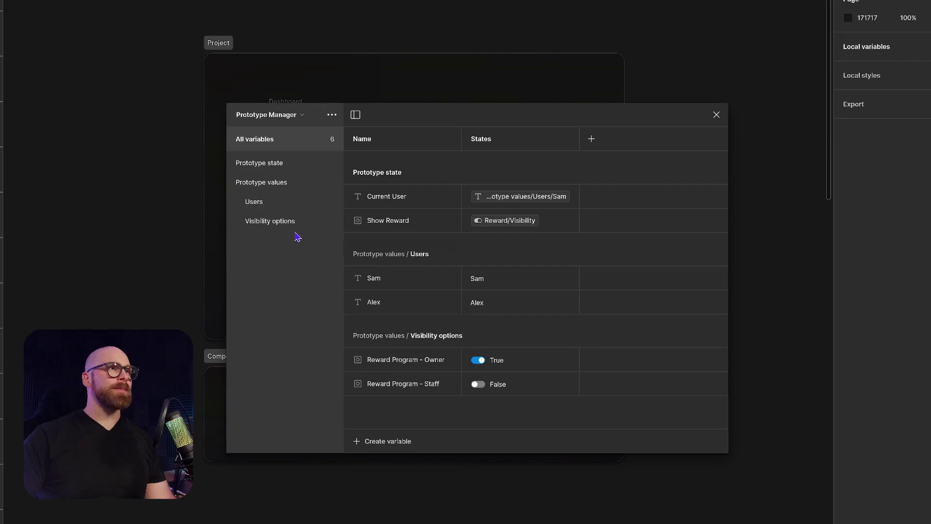
{"action": "left_click", "coordinate": [294, 114]}
{"action": "left_click", "coordinate": [291, 127]}
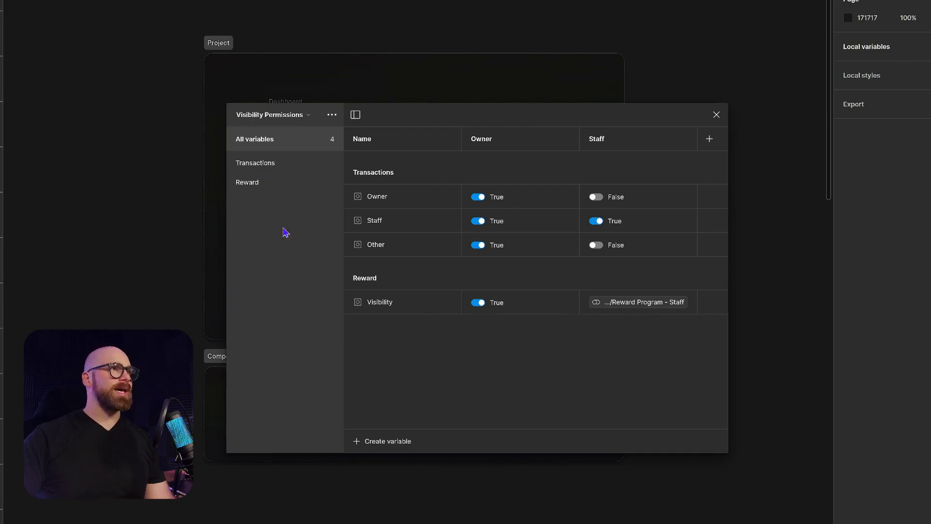
{"action": "left_click", "coordinate": [382, 307]}
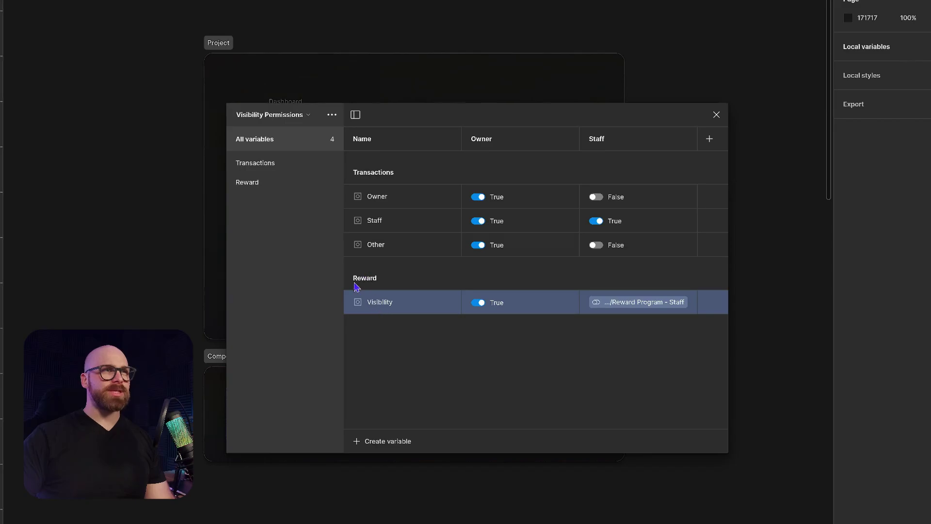
{"action": "key", "text": "Escape"}
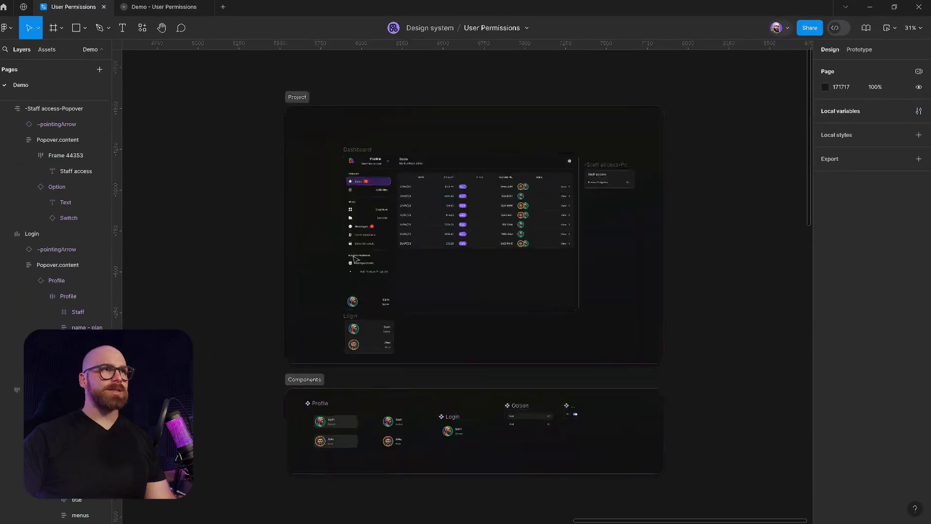
{"action": "scroll", "coordinate": [356, 260], "scroll_direction": "up", "scroll_amount": 5}
{"action": "scroll", "coordinate": [408, 274], "scroll_direction": "right", "scroll_amount": 4}
{"action": "scroll", "coordinate": [407, 274], "scroll_direction": "up", "scroll_amount": 1}
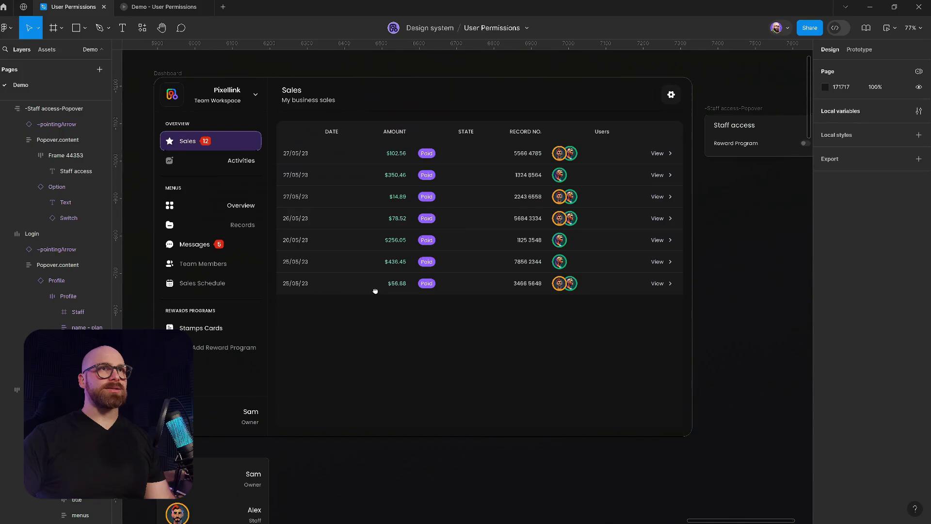
- Bind the Rewards Programs section's layer visibility to the Reward Visibility variable
{"action": "left_click", "coordinate": [53, 108]}
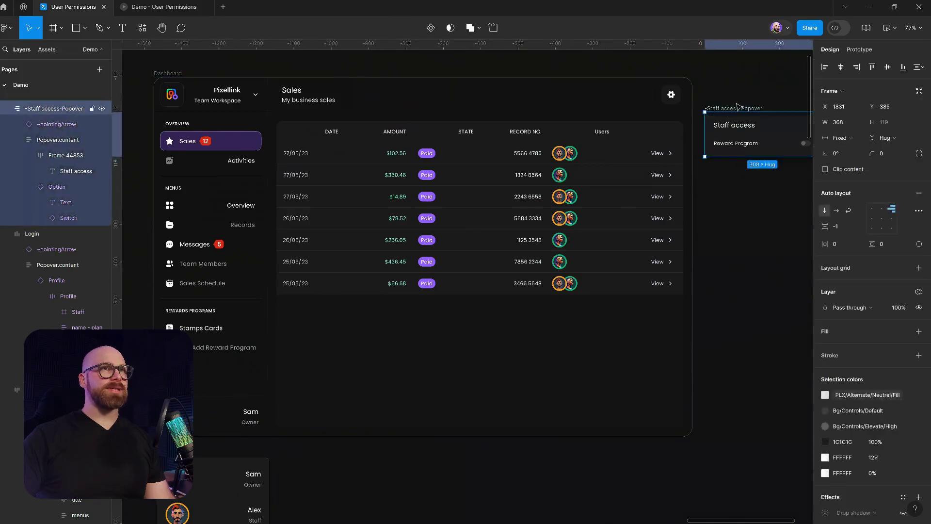
{"action": "left_click", "coordinate": [231, 330]}
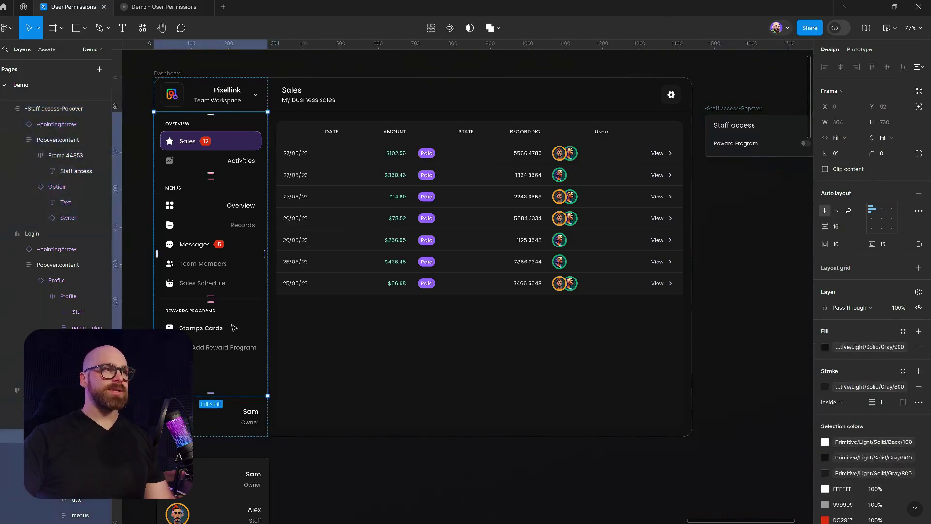
{"action": "double_click", "coordinate": [209, 336]}
{"action": "key", "text": "shift+Return"}
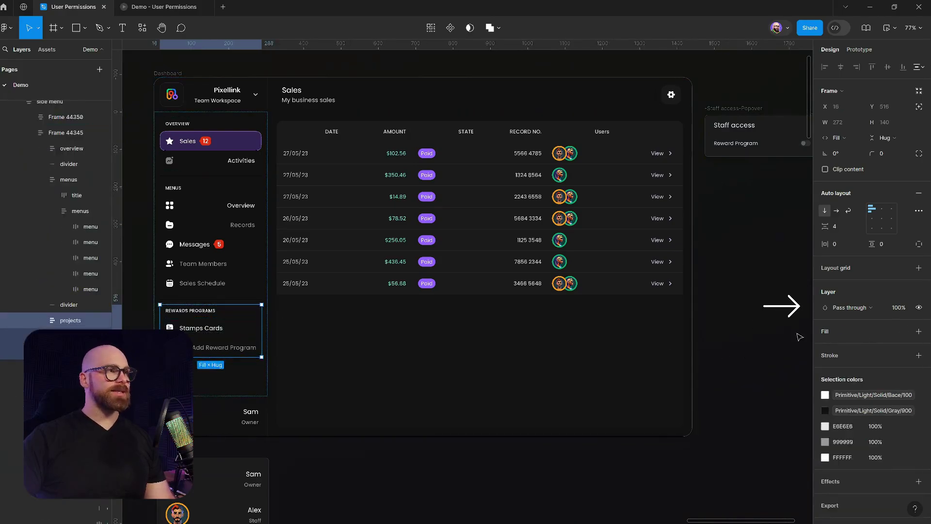
{"action": "right_click", "coordinate": [920, 308]}
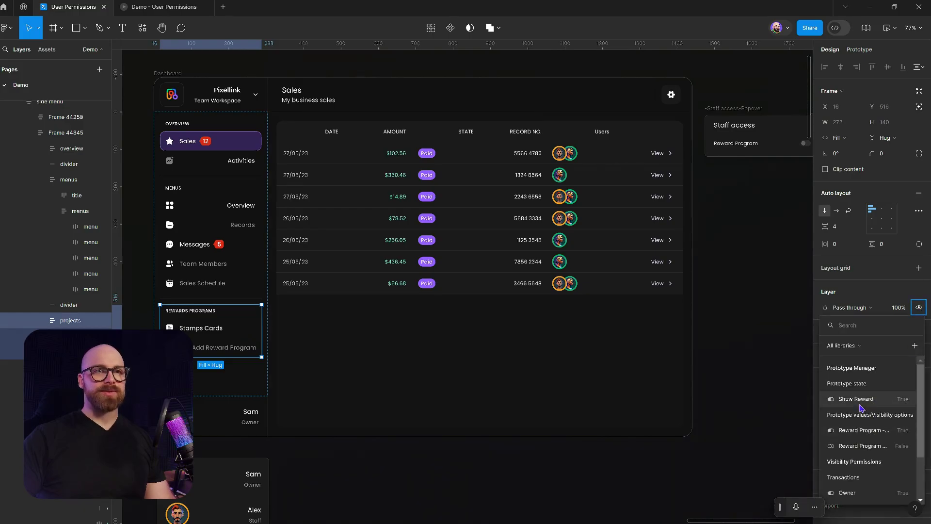
{"action": "scroll", "coordinate": [862, 410], "scroll_direction": "down", "scroll_amount": 3}
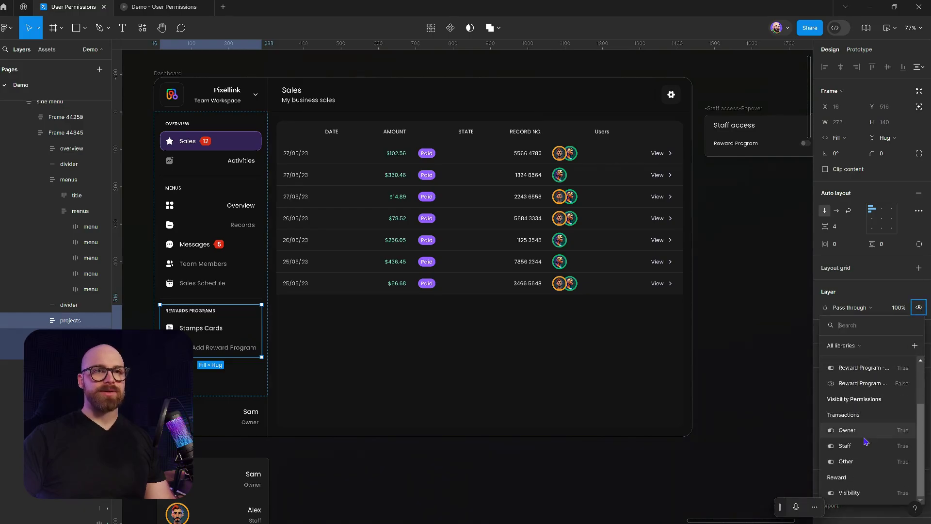
{"action": "left_click", "coordinate": [861, 493]}
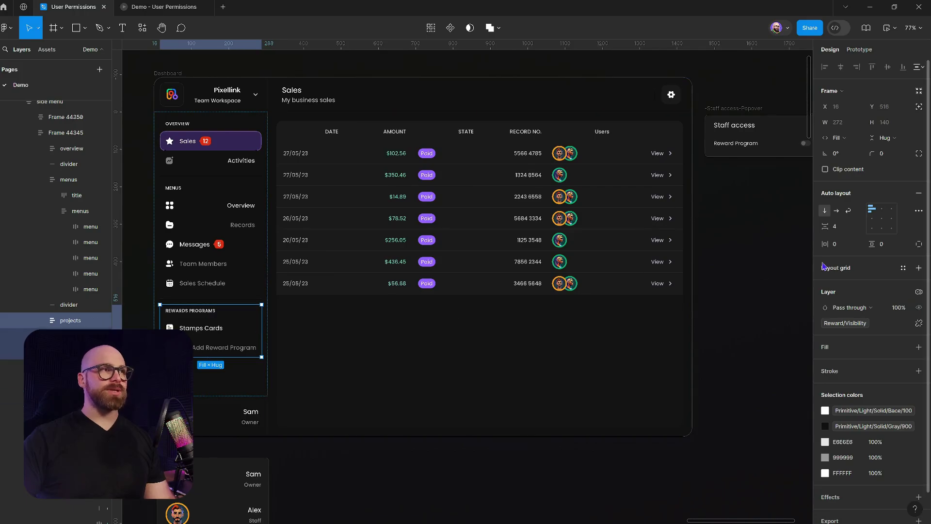
{"action": "left_click", "coordinate": [747, 243]}
{"action": "scroll", "coordinate": [657, 252], "scroll_direction": "right", "scroll_amount": 5}
{"action": "scroll", "coordinate": [657, 252], "scroll_direction": "up", "scroll_amount": 2}
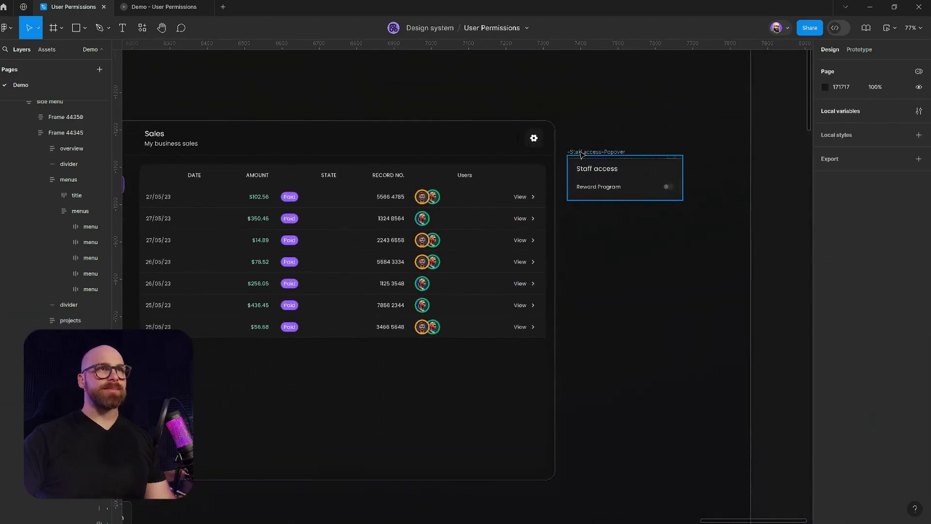
- Open the settings gear's On click interaction in the Staff access popover
{"action": "left_click", "coordinate": [581, 154]}
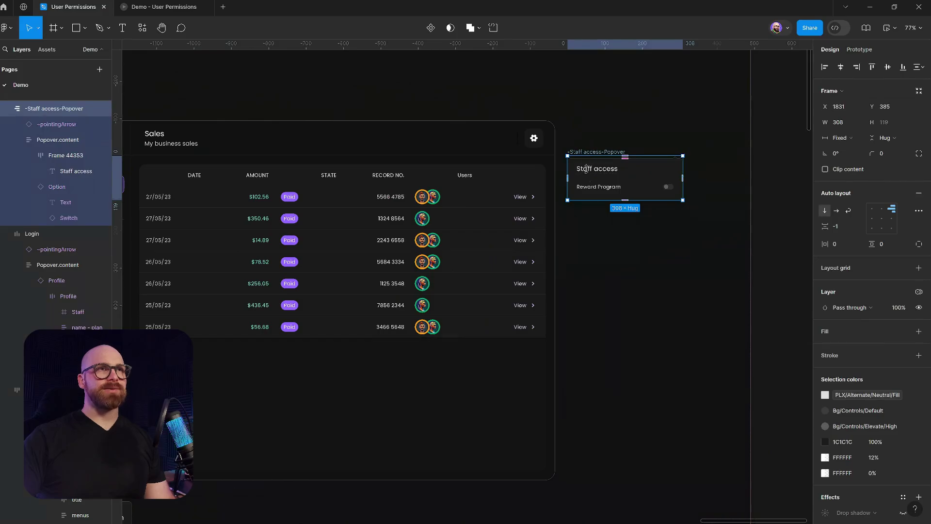
{"action": "left_click", "coordinate": [858, 50]}
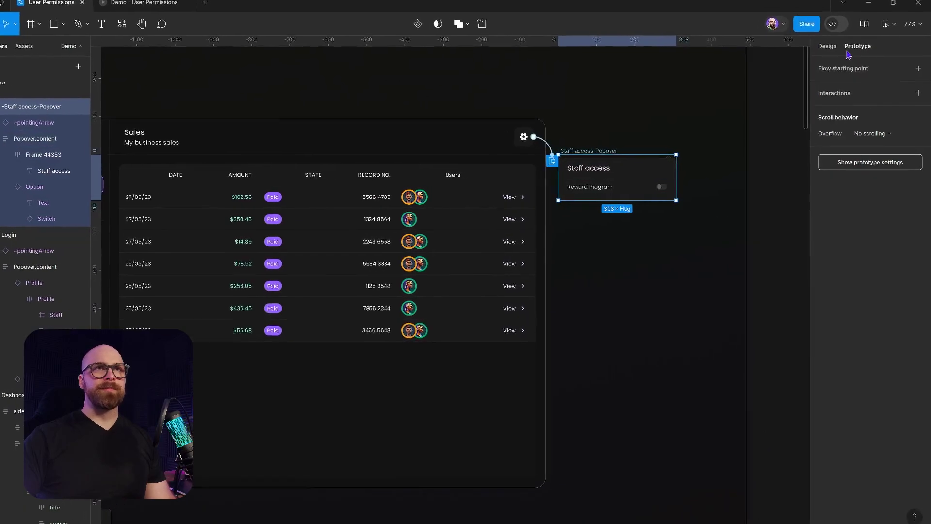
{"action": "left_click", "coordinate": [550, 148]}
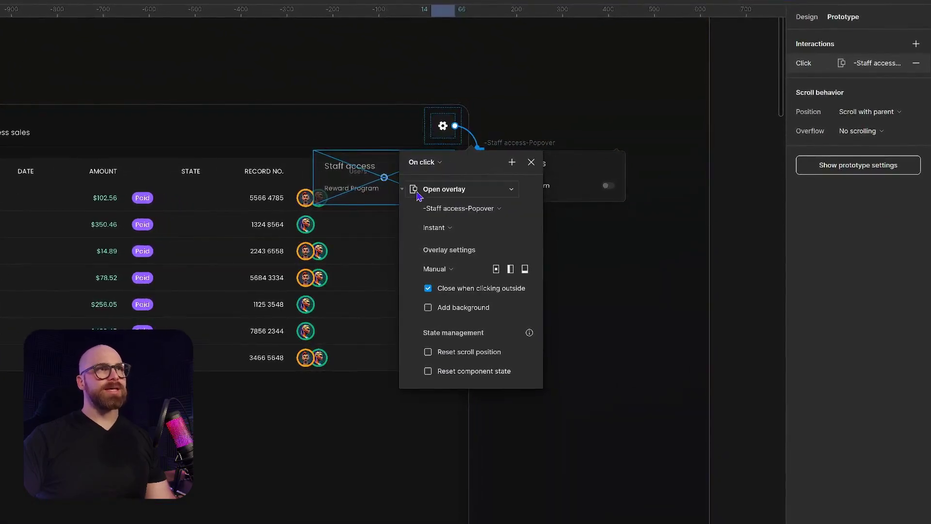
{"action": "left_click", "coordinate": [404, 190]}
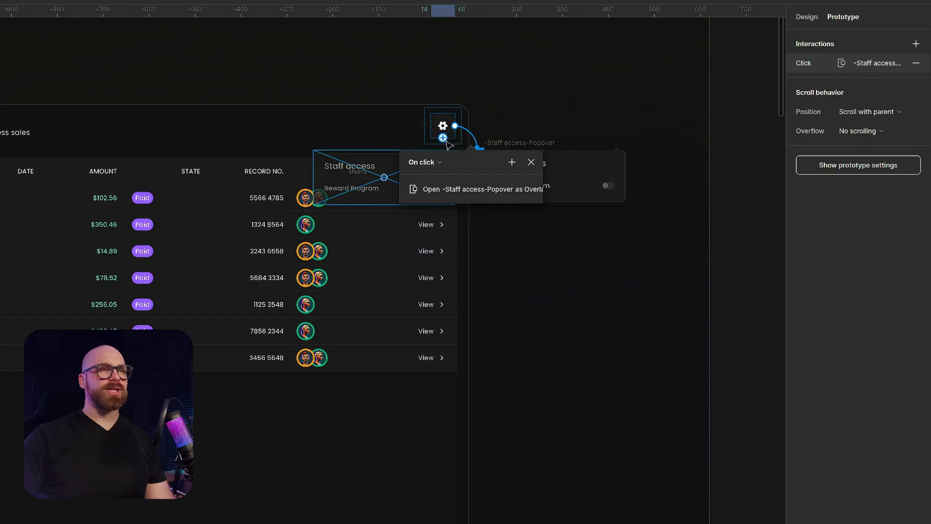
- Wrap the Open overlay action in a Conditional requiring Current User == Sam
{"action": "left_click", "coordinate": [512, 163]}
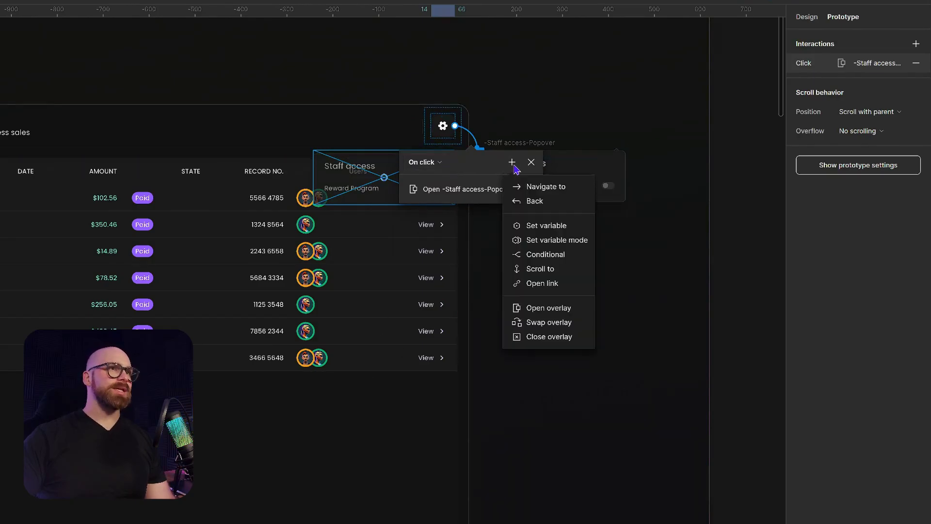
{"action": "left_click", "coordinate": [537, 260]}
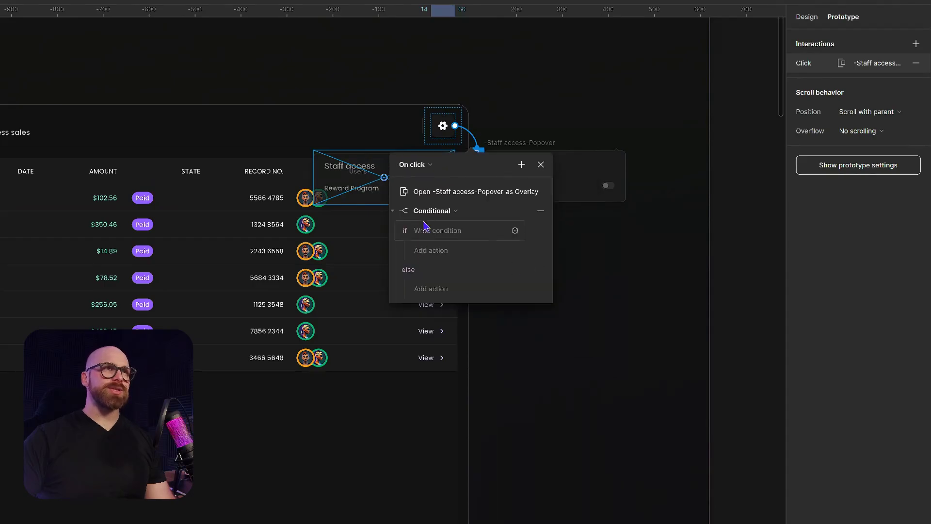
{"action": "left_click_drag", "start_coordinate": [415, 203], "coordinate": [422, 254]}
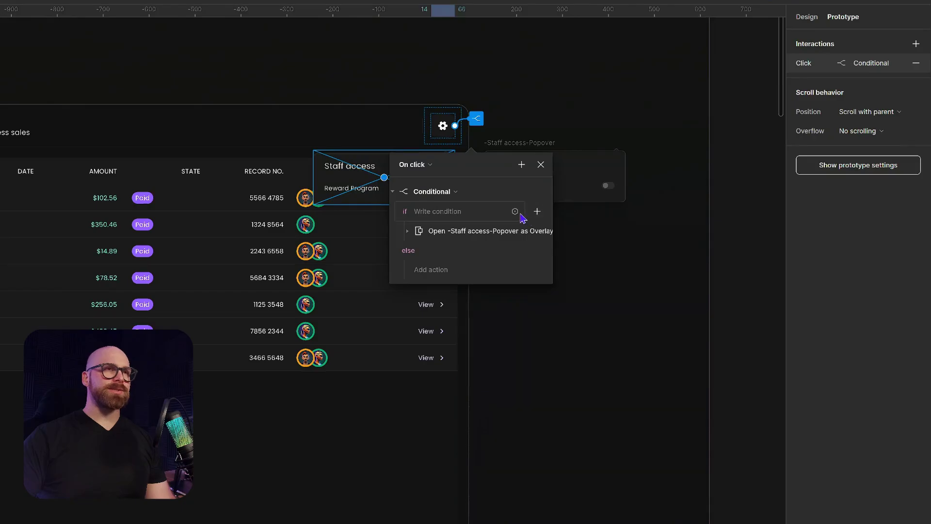
{"action": "left_click", "coordinate": [514, 212]}
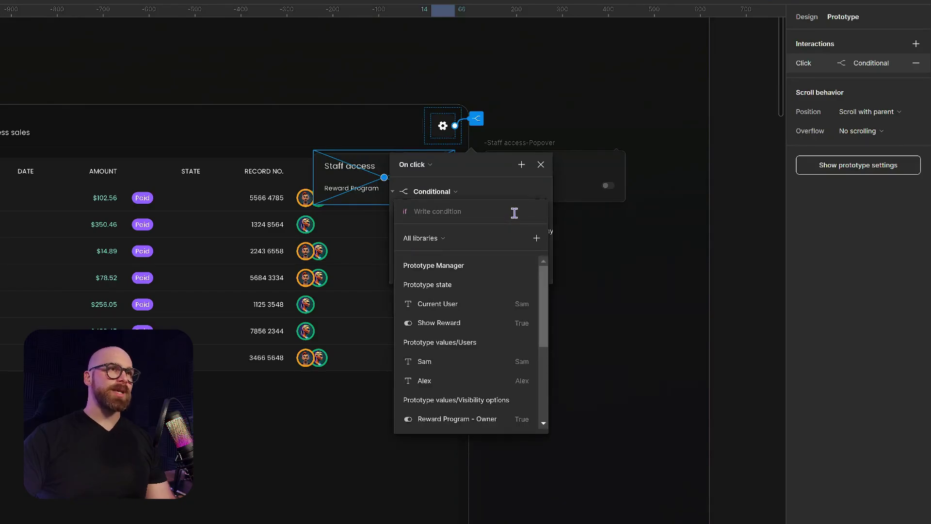
{"action": "left_click", "coordinate": [437, 304]}
{"action": "left_click", "coordinate": [423, 361]}
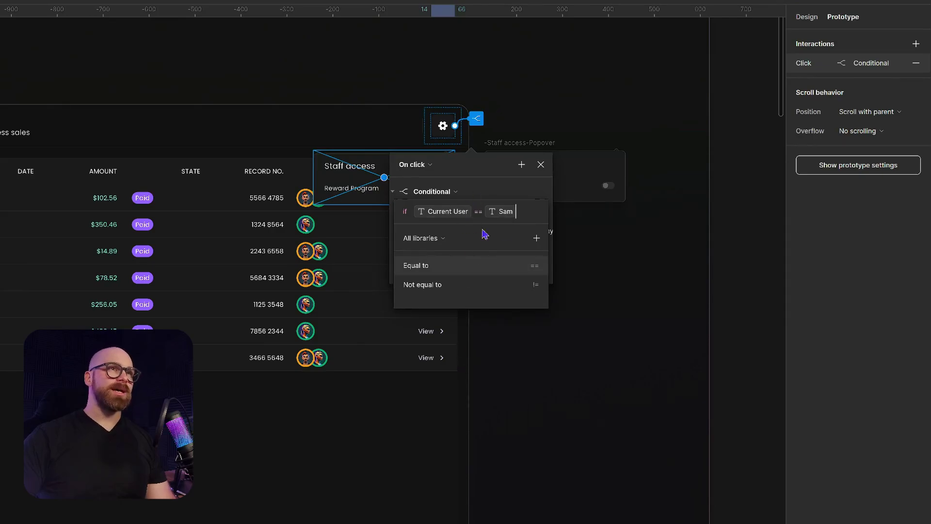
{"action": "left_click", "coordinate": [498, 196]}
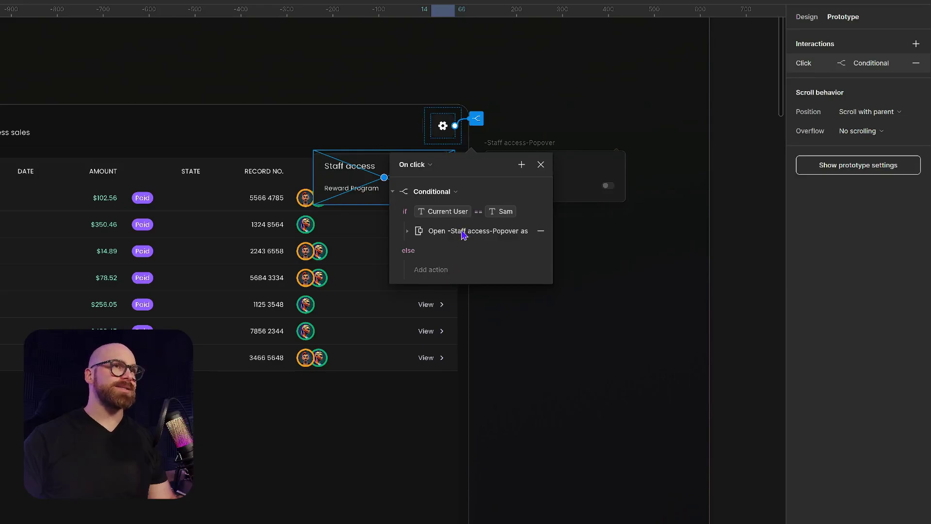
{"action": "left_click", "coordinate": [561, 100]}
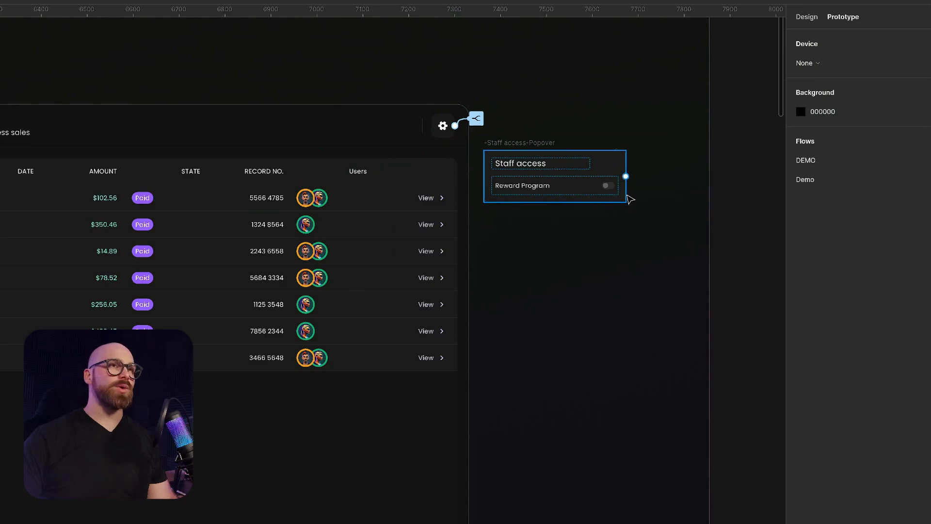
- Give the Reward Program row a Click conditional testing Reward Program - Staff == False
{"action": "left_click", "coordinate": [600, 195]}
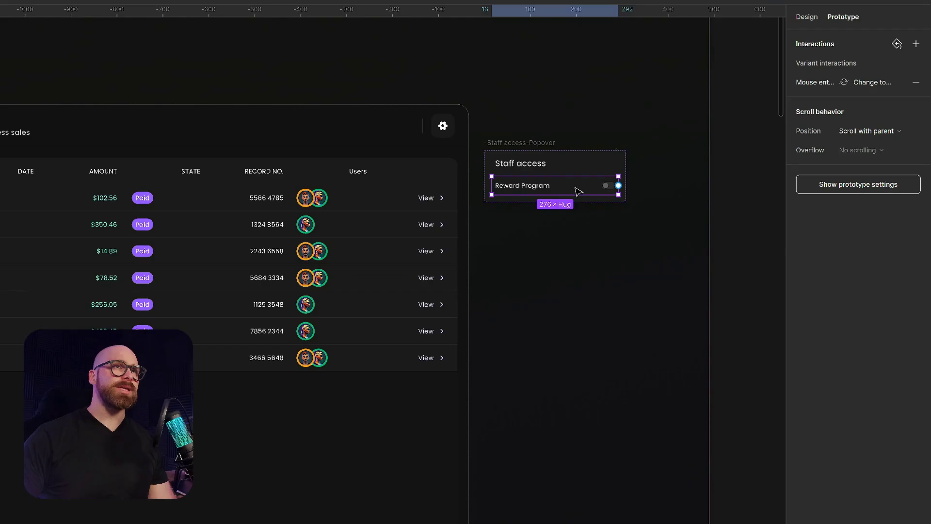
{"action": "scroll", "coordinate": [579, 191], "scroll_direction": "left", "scroll_amount": 2}
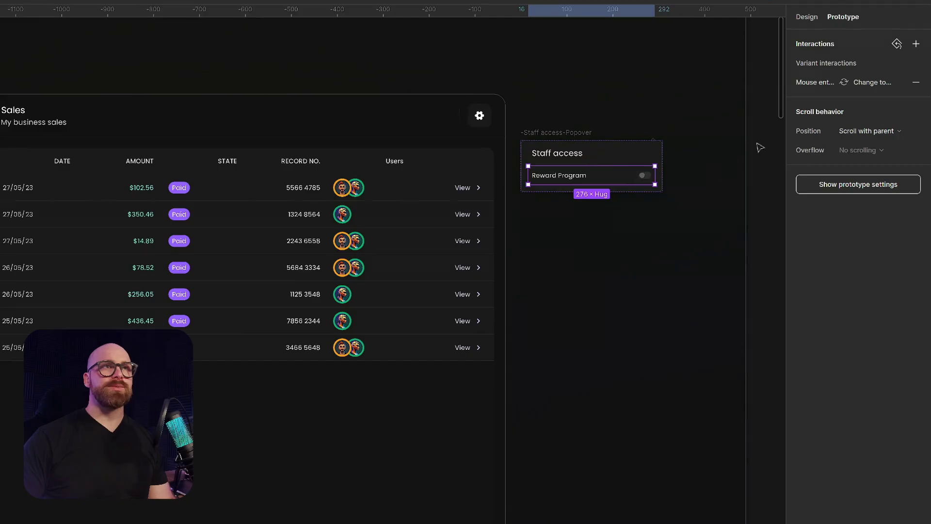
{"action": "left_click", "coordinate": [916, 46]}
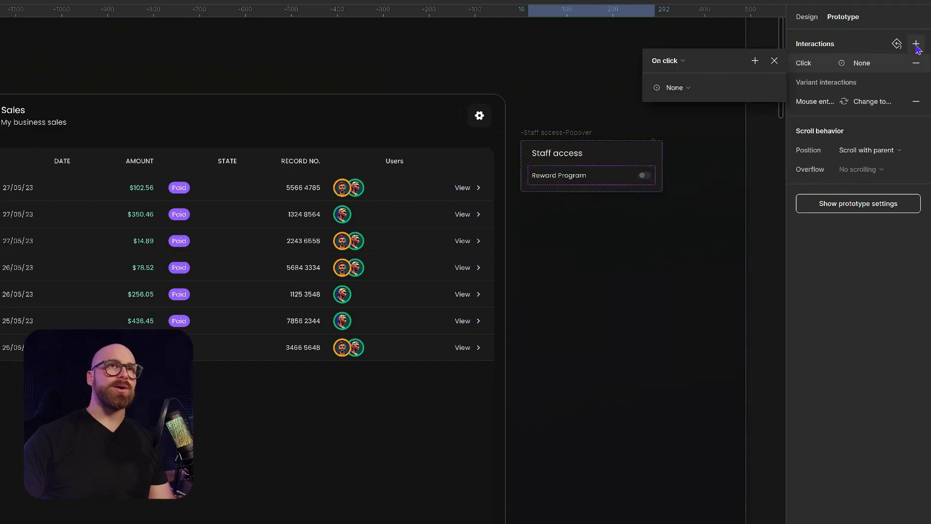
{"action": "left_click", "coordinate": [700, 88]}
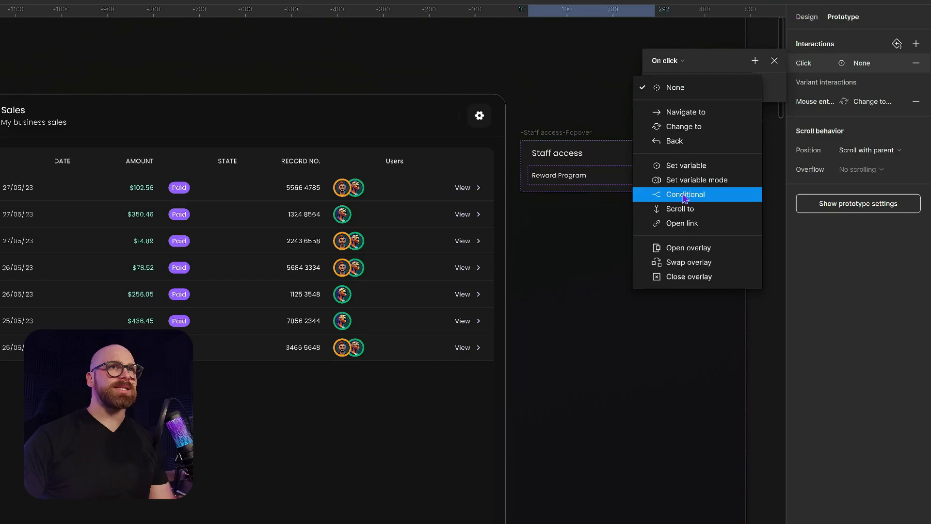
{"action": "left_click", "coordinate": [697, 195]}
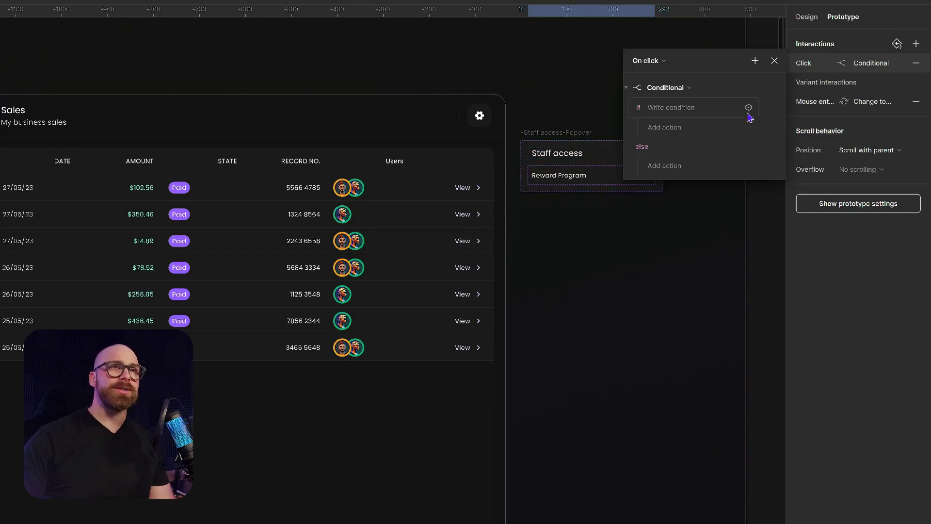
{"action": "left_click", "coordinate": [749, 108]}
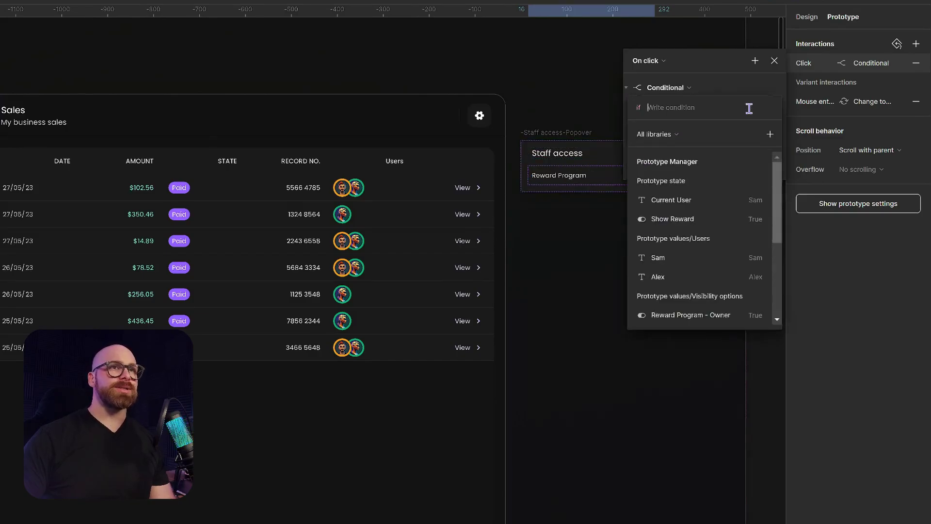
{"action": "scroll", "coordinate": [703, 218], "scroll_direction": "down", "scroll_amount": 3}
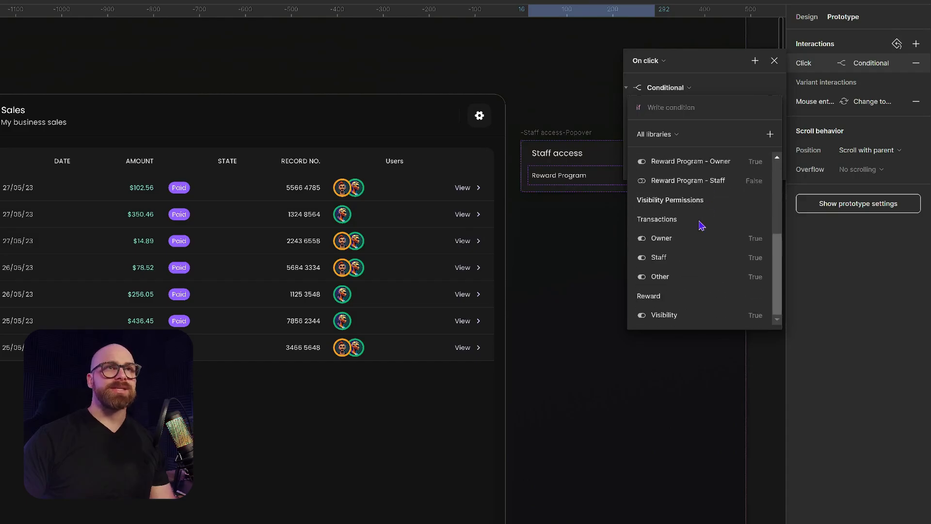
{"action": "left_click", "coordinate": [686, 185]}
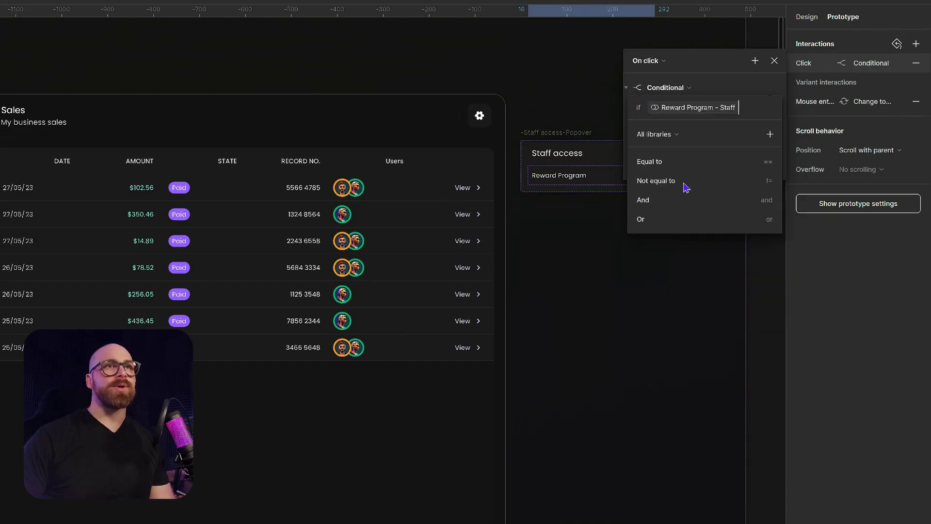
{"action": "left_click", "coordinate": [747, 168]}
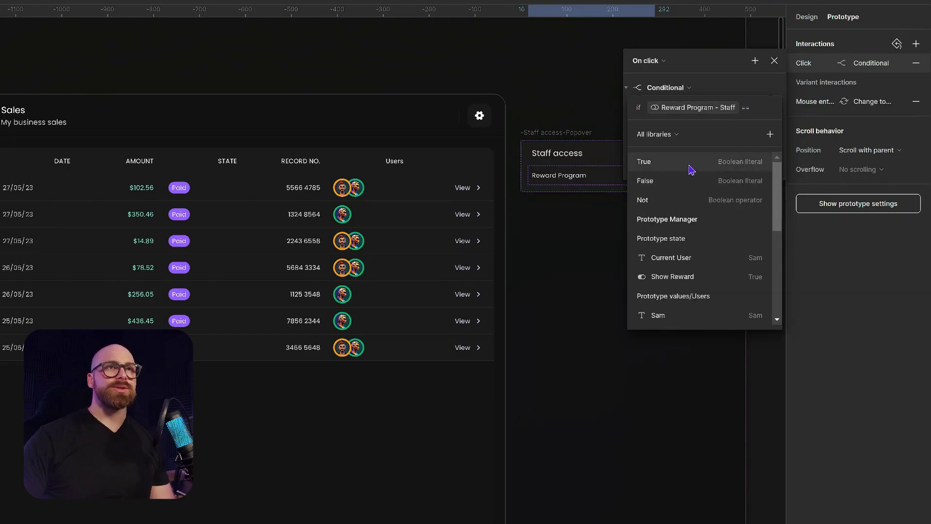
{"action": "left_click", "coordinate": [681, 181]}
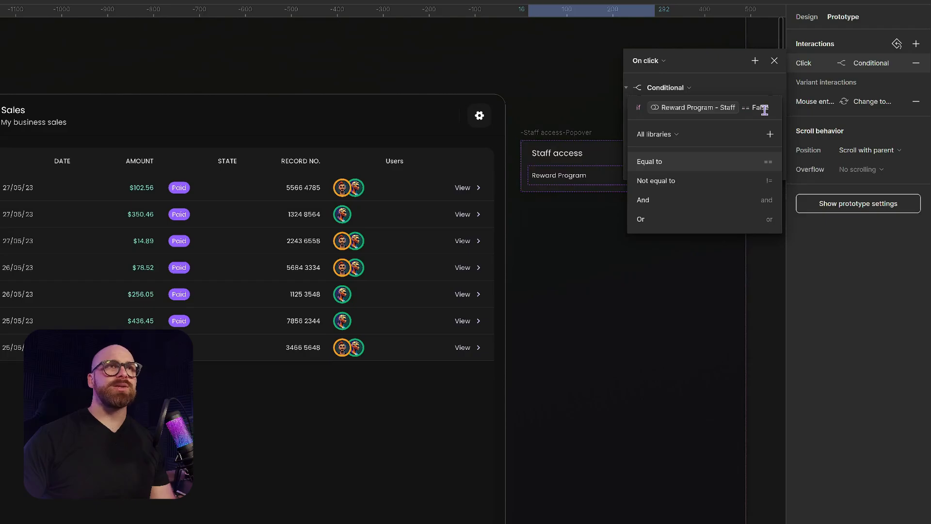
{"action": "key", "text": "Return"}
- In the if branch, set the Reward Program - Staff variable to True
{"action": "left_click", "coordinate": [686, 129]}
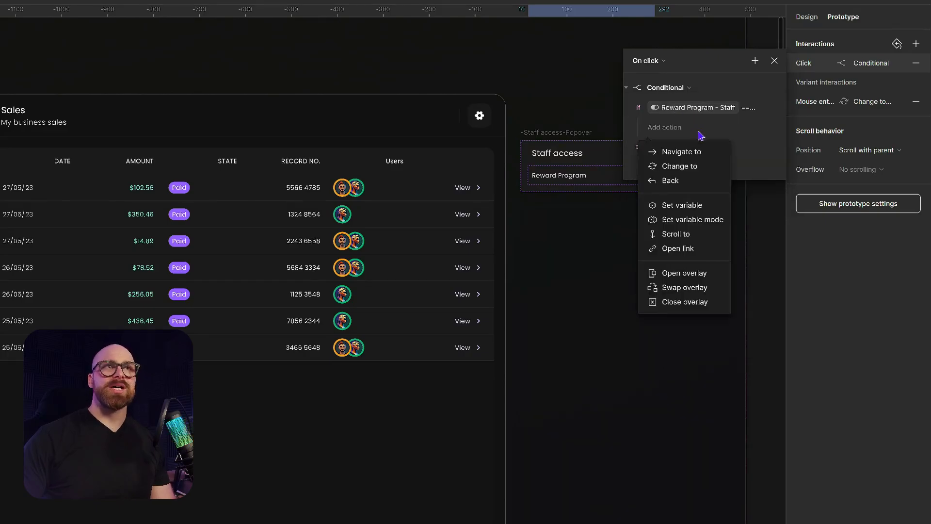
{"action": "left_click", "coordinate": [682, 205]}
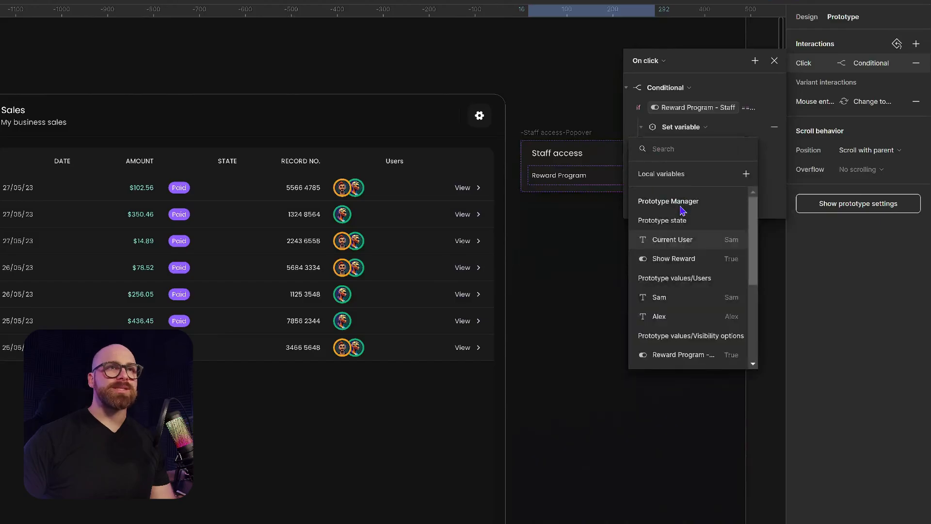
{"action": "scroll", "coordinate": [685, 305], "scroll_direction": "down", "scroll_amount": 3}
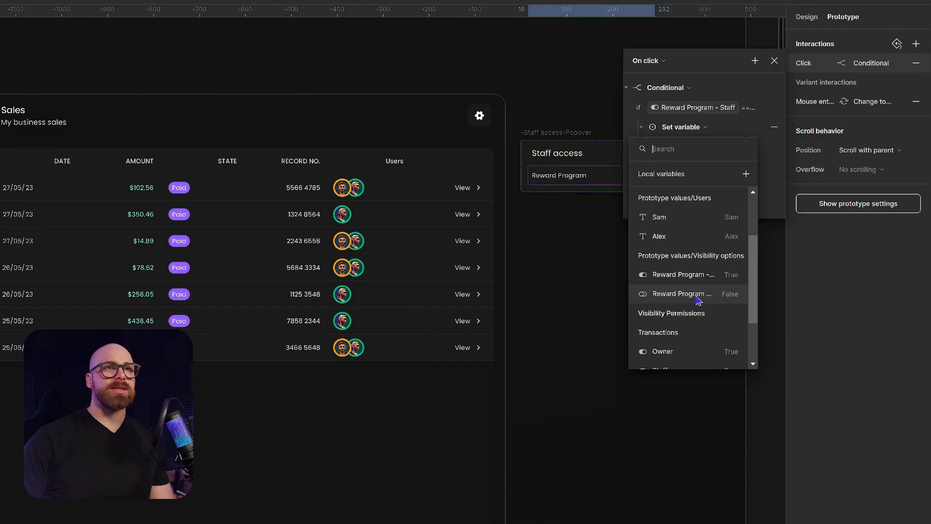
{"action": "left_click", "coordinate": [698, 298]}
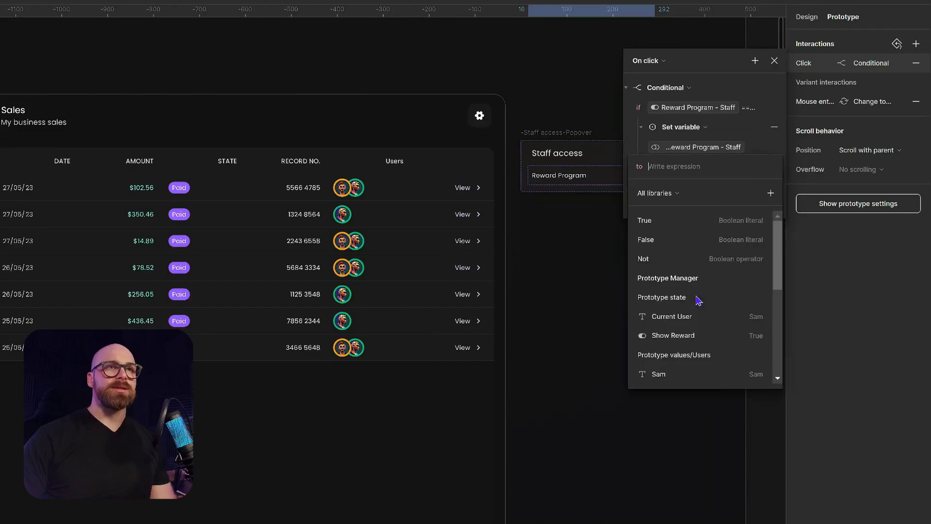
{"action": "left_click", "coordinate": [659, 224]}
{"action": "key", "text": "Escape"}
{"action": "left_click", "coordinate": [641, 127]}
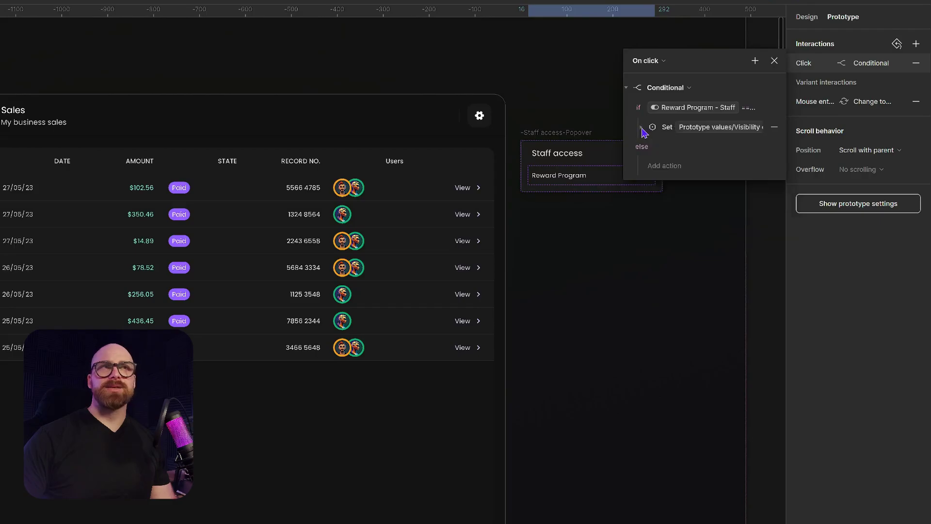
- In the else branch, set the Reward Program - Staff variable to False
{"action": "left_click", "coordinate": [658, 168]}
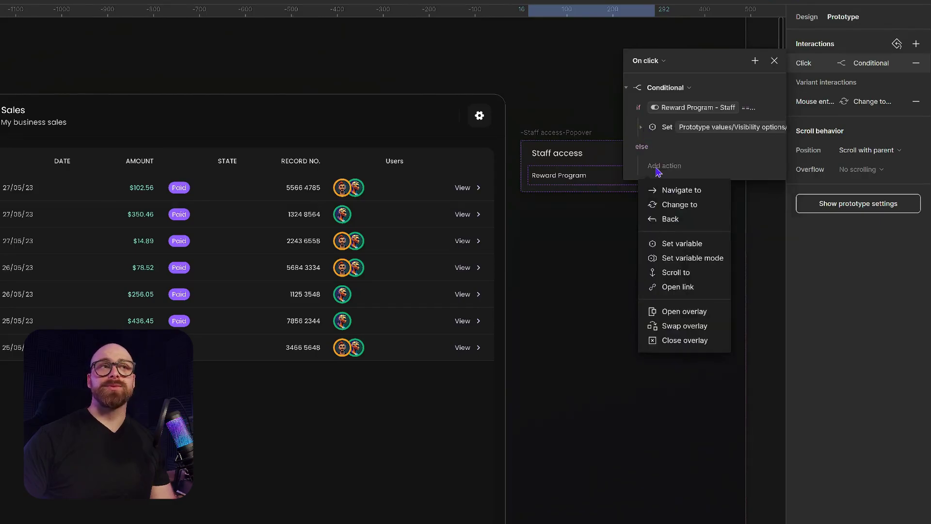
{"action": "left_click", "coordinate": [678, 246]}
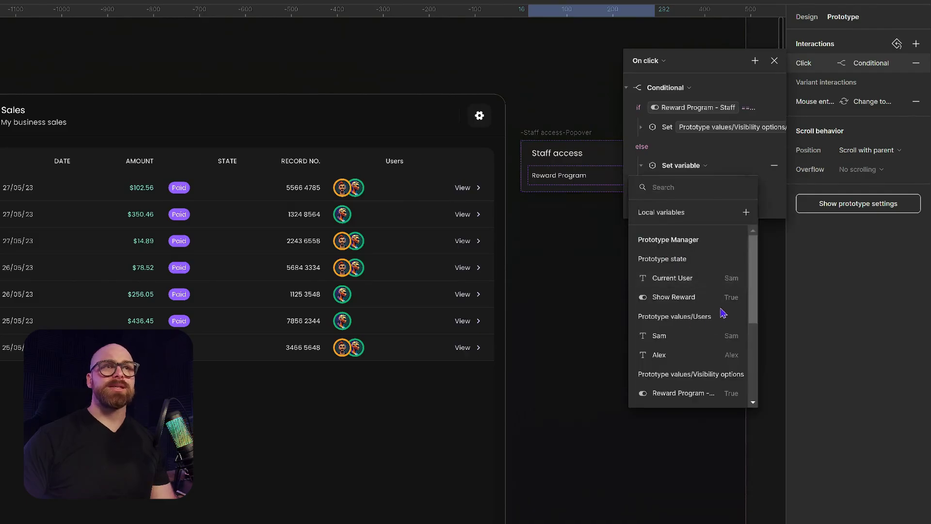
{"action": "scroll", "coordinate": [722, 300], "scroll_direction": "down", "scroll_amount": 3}
{"action": "left_click", "coordinate": [700, 333]}
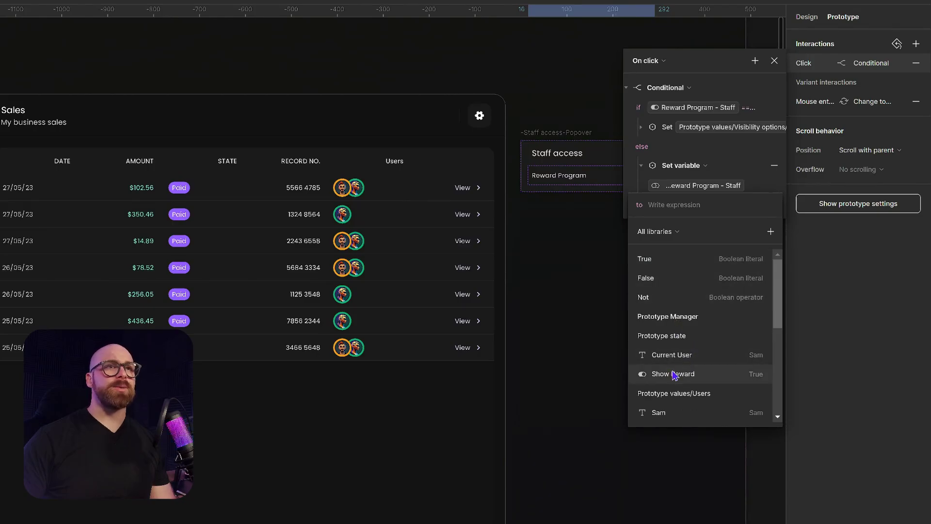
{"action": "left_click", "coordinate": [688, 278]}
{"action": "left_click", "coordinate": [643, 171]}
{"action": "left_click", "coordinate": [643, 167]}
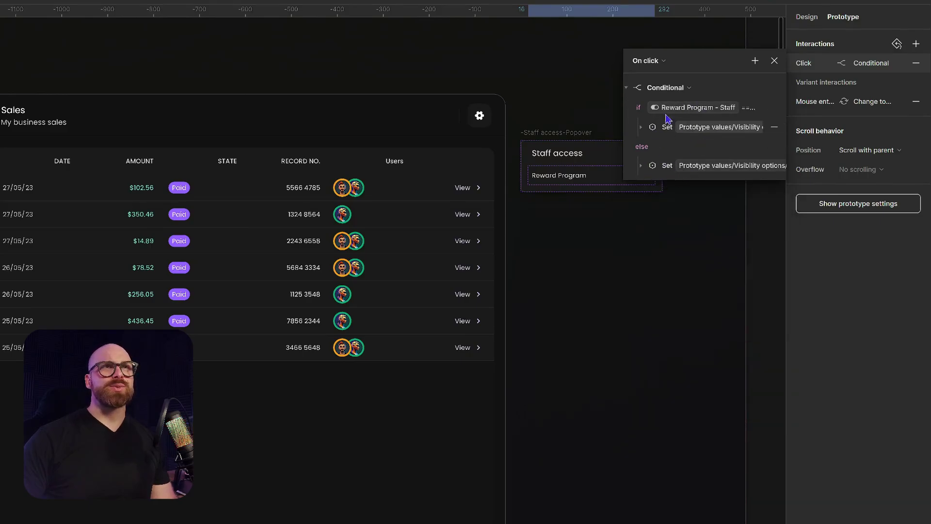
{"action": "left_click", "coordinate": [759, 219]}
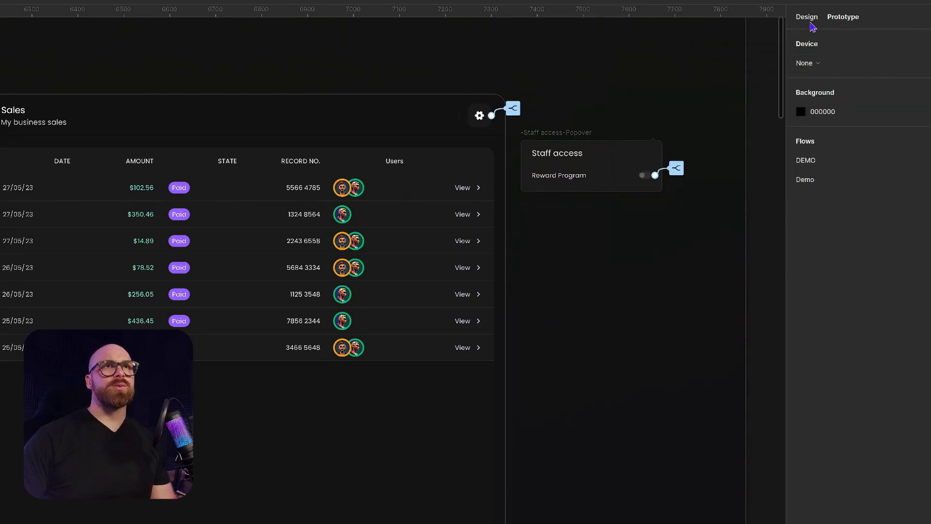
{"action": "left_click_drag", "start_coordinate": [773, 95], "coordinate": [667, 138]}
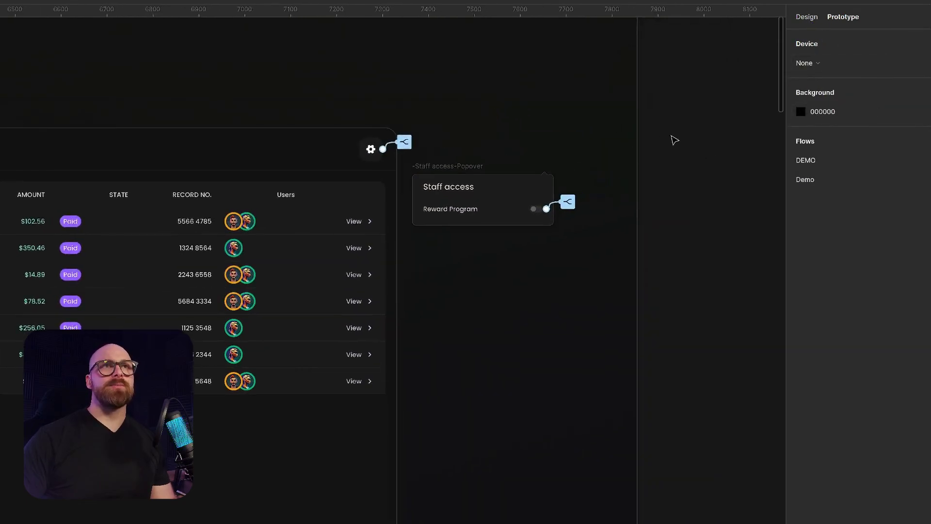
{"action": "left_click", "coordinate": [808, 17]}
{"action": "left_click", "coordinate": [913, 93]}
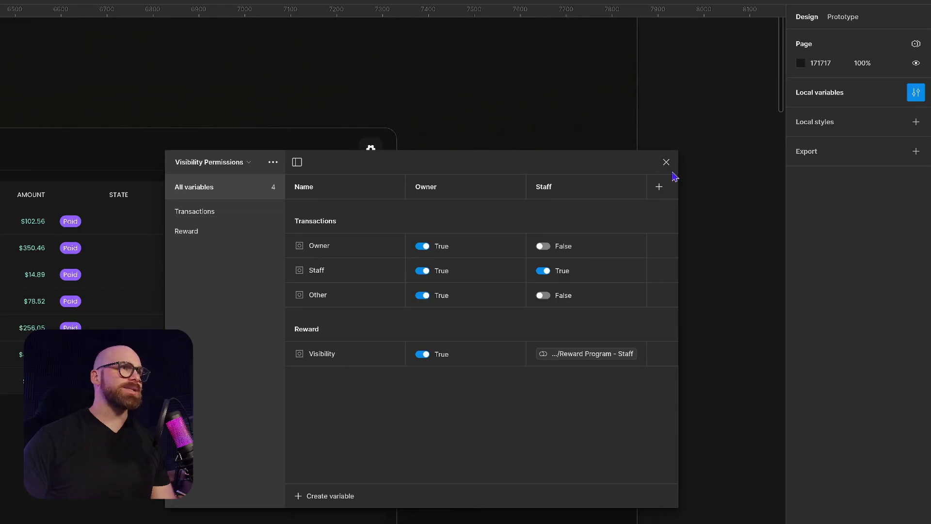
{"action": "left_click", "coordinate": [666, 162]}
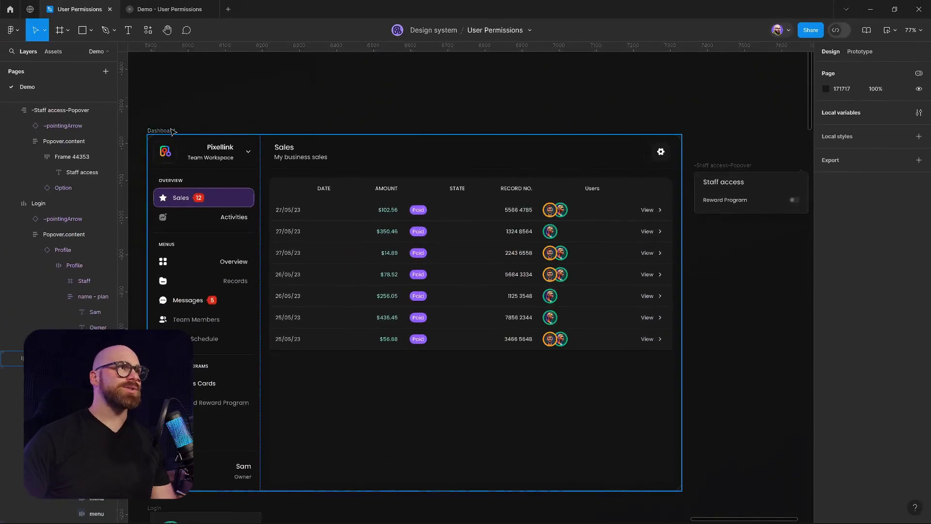
{"action": "left_click", "coordinate": [172, 130]}
{"action": "left_click_drag", "start_coordinate": [181, 122], "coordinate": [197, 106]}
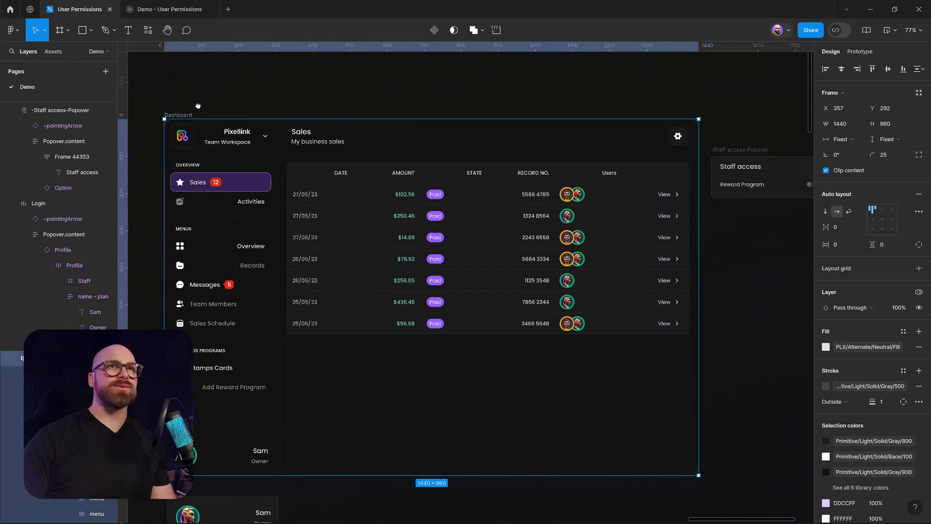
{"action": "left_click", "coordinate": [892, 30]}
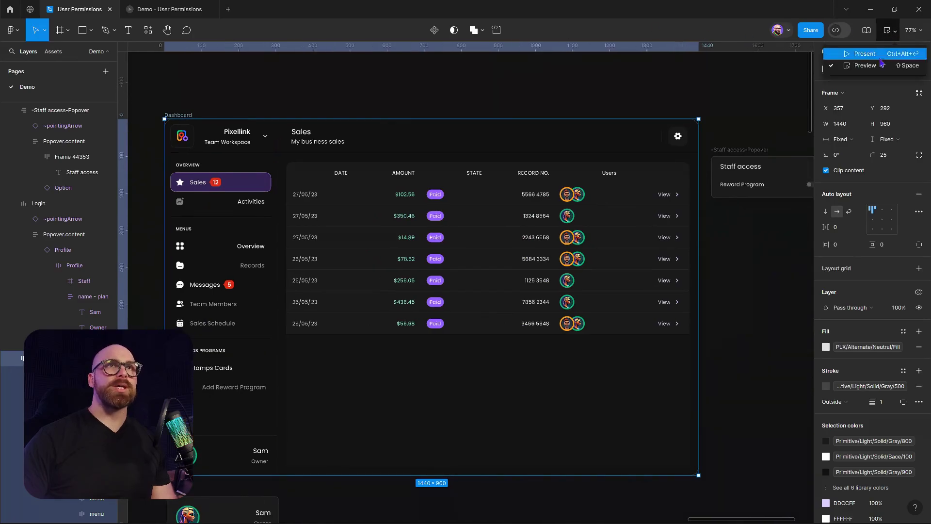
{"action": "left_click", "coordinate": [878, 66]}
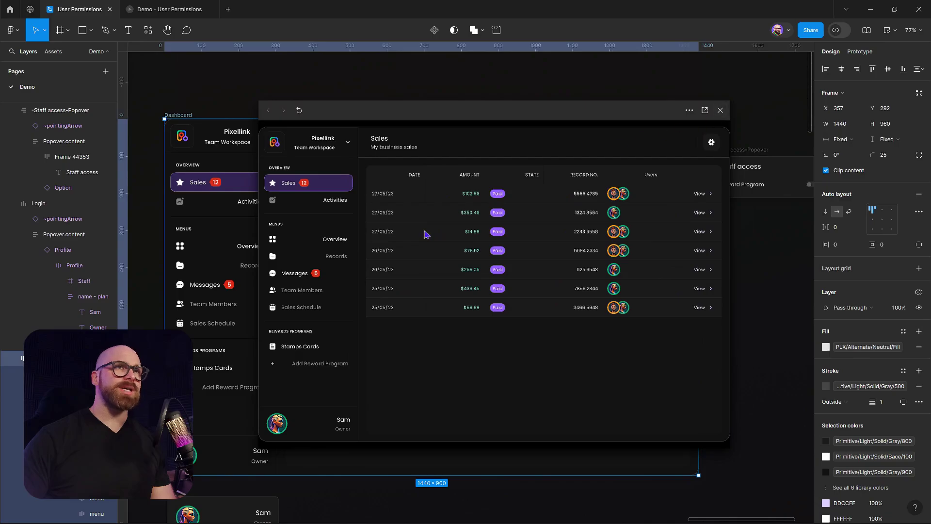
{"action": "left_click", "coordinate": [327, 425]}
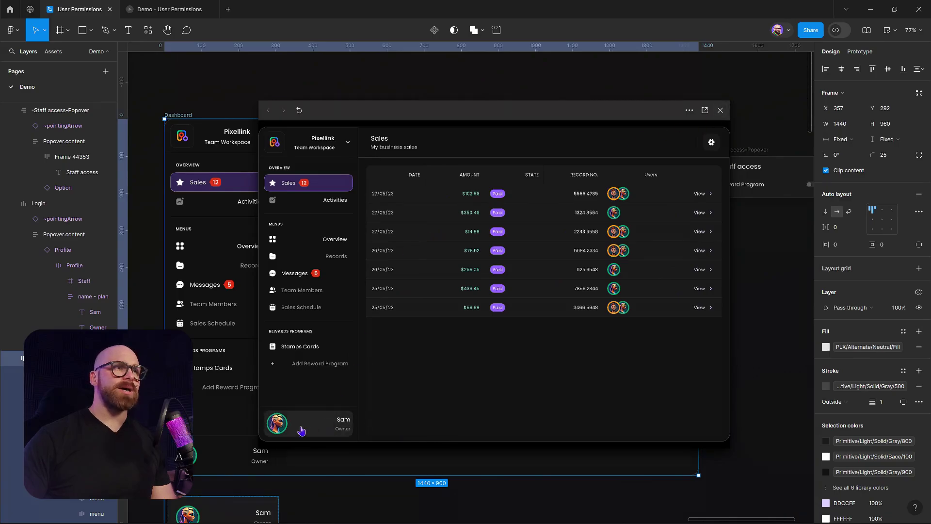
{"action": "left_click", "coordinate": [711, 142]}
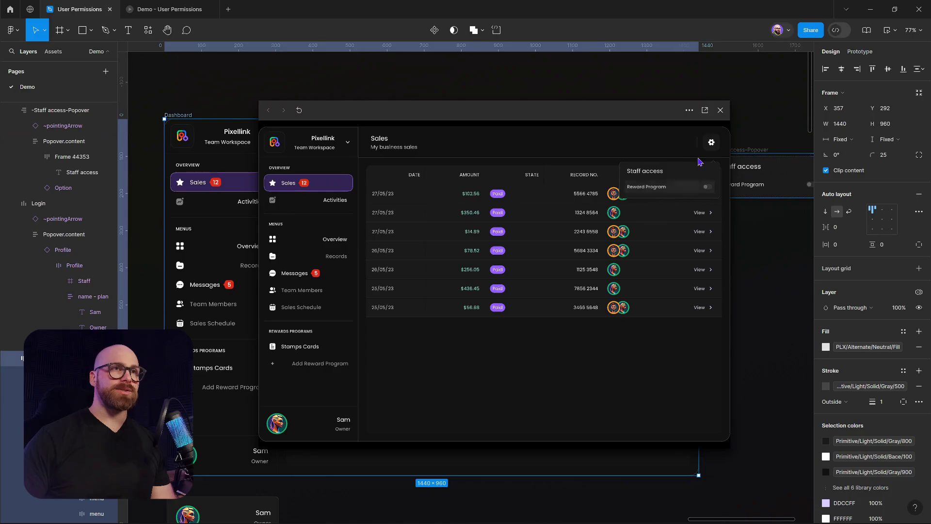
{"action": "left_click", "coordinate": [712, 145]}
{"action": "left_click", "coordinate": [310, 423]}
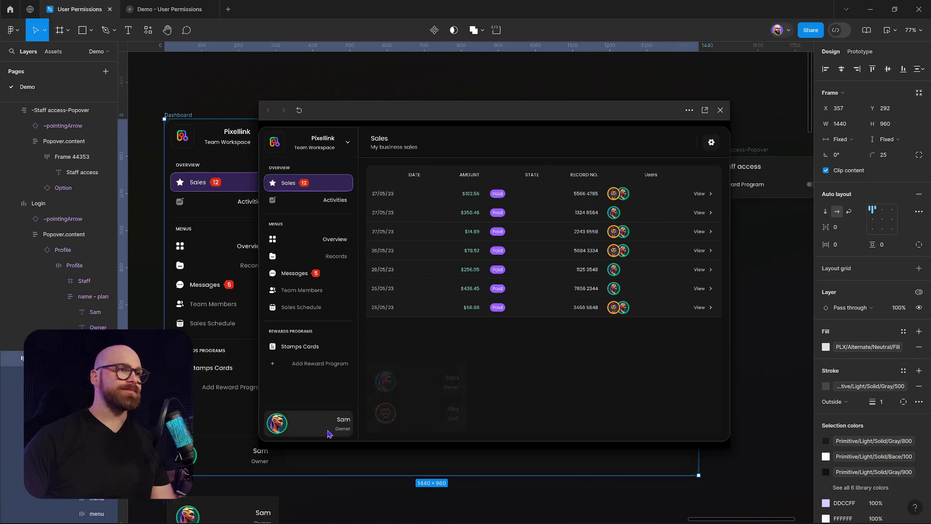
{"action": "left_click", "coordinate": [429, 411]}
{"action": "left_click", "coordinate": [680, 219]}
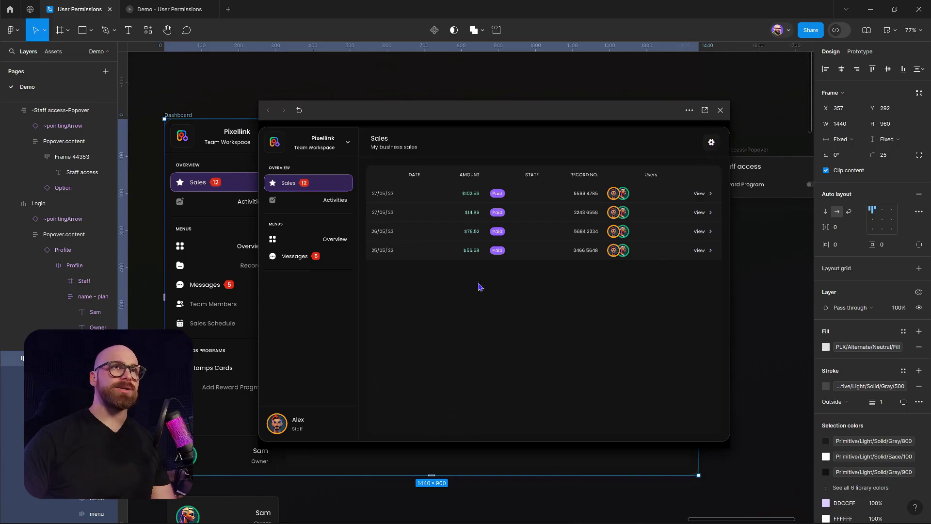
{"action": "left_click", "coordinate": [311, 423]}
{"action": "left_click", "coordinate": [430, 386]}
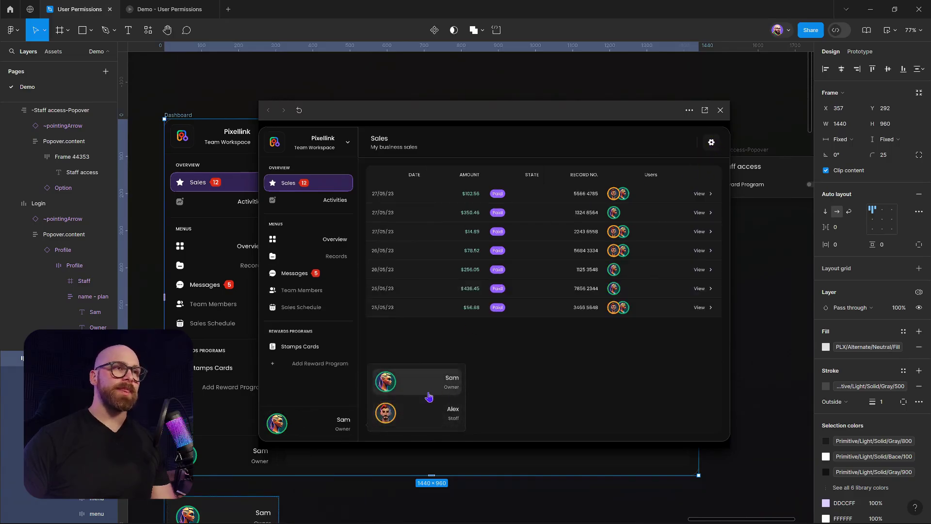
{"action": "left_click", "coordinate": [417, 412]}
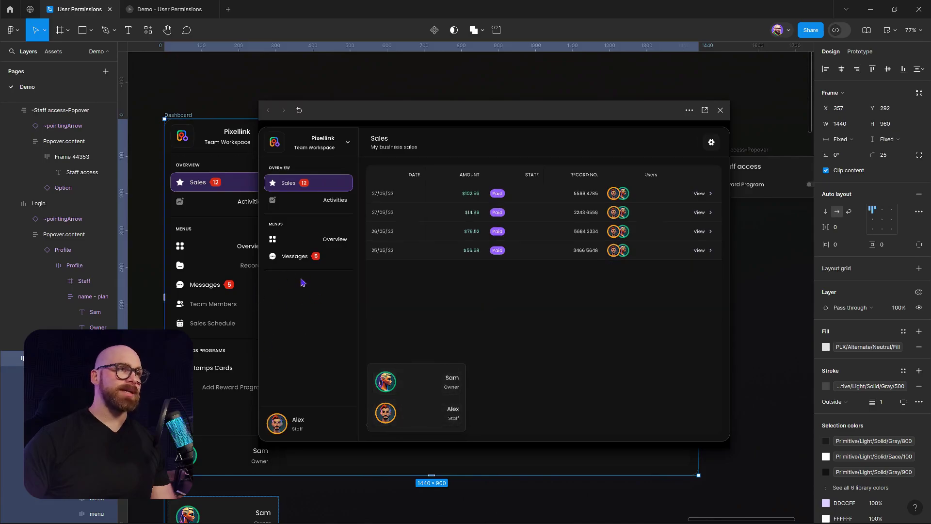
{"action": "left_click", "coordinate": [417, 380]}
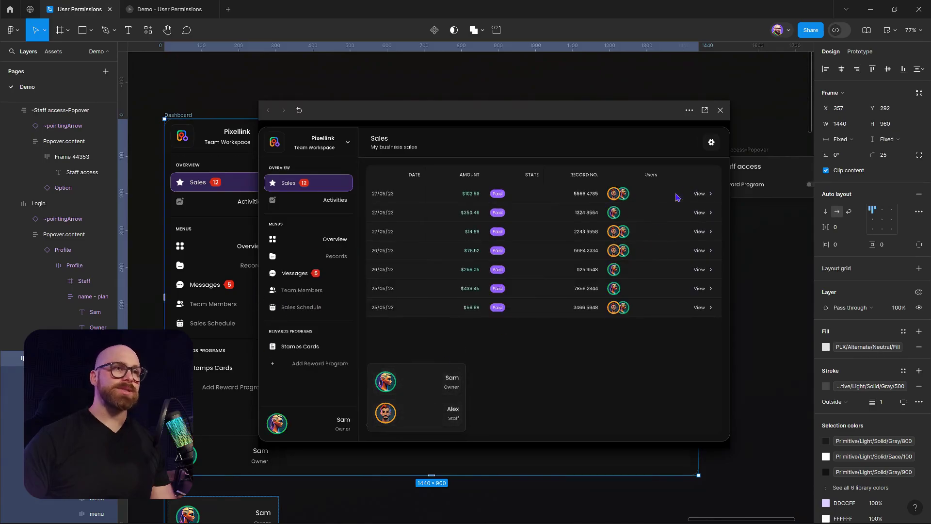
{"action": "left_click", "coordinate": [712, 142]}
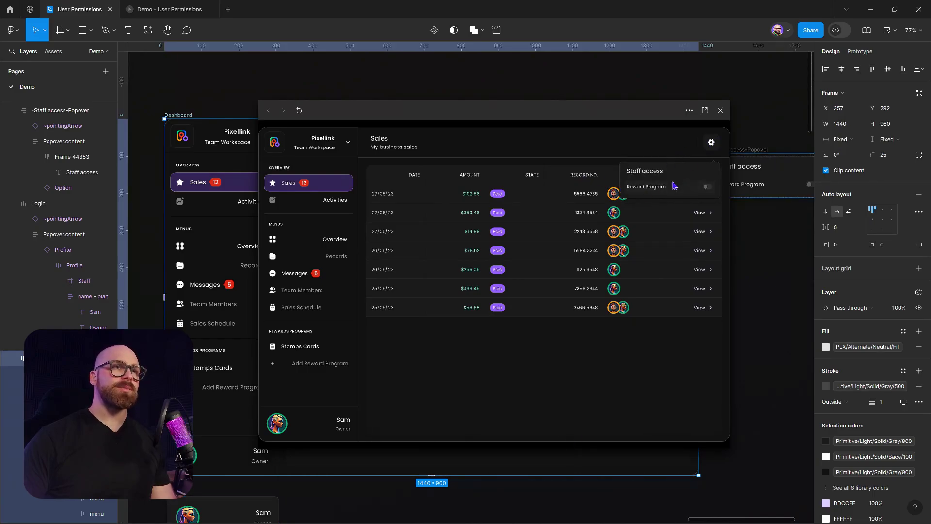
{"action": "left_click", "coordinate": [637, 191]}
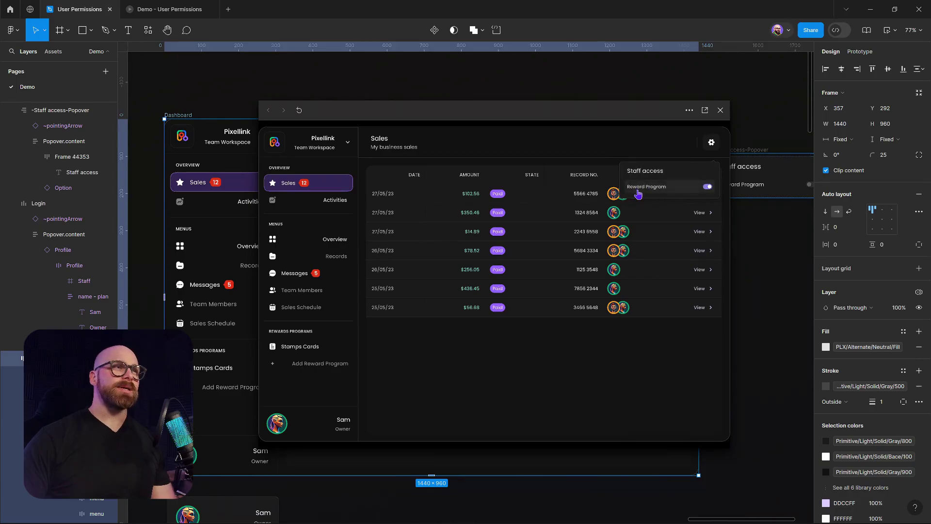
{"action": "left_click", "coordinate": [615, 376]}
{"action": "left_click", "coordinate": [329, 428]}
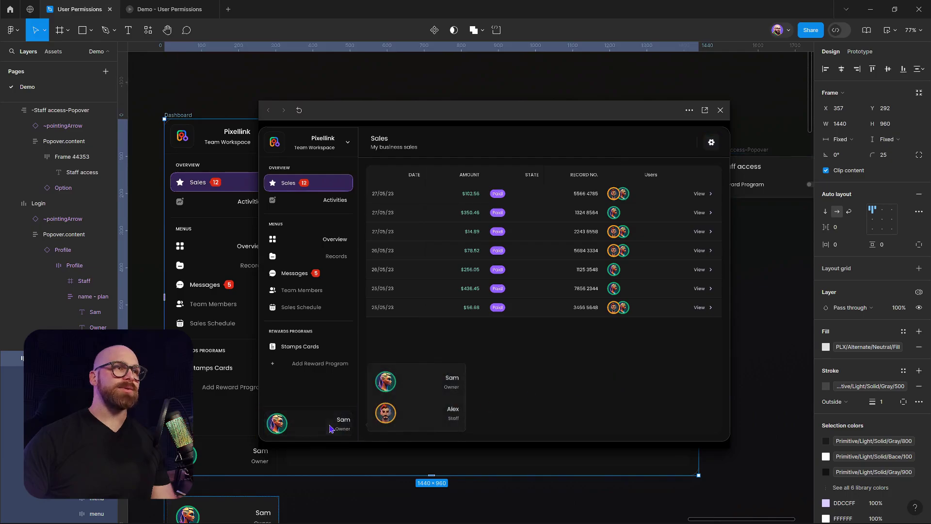
{"action": "left_click", "coordinate": [415, 420]}
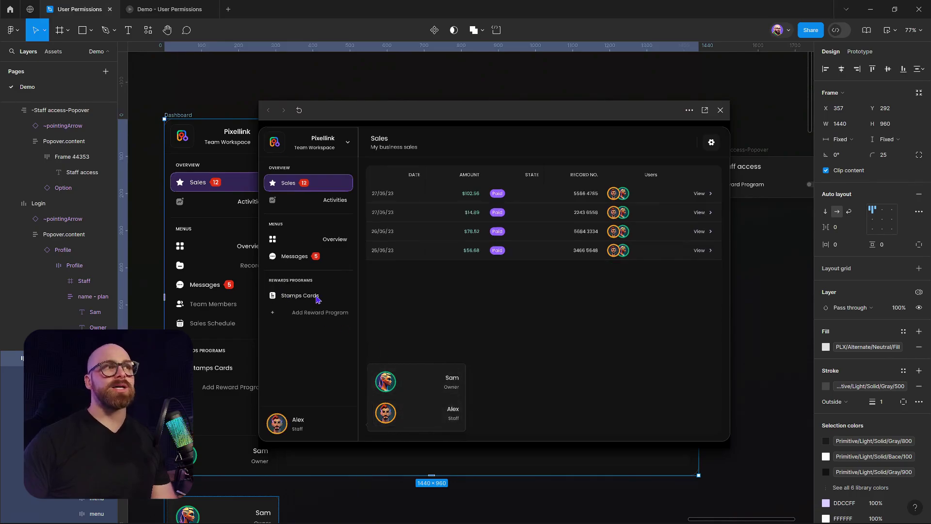
{"action": "left_click", "coordinate": [720, 110]}
{"action": "scroll", "coordinate": [639, 206], "scroll_direction": "right", "scroll_amount": 5}
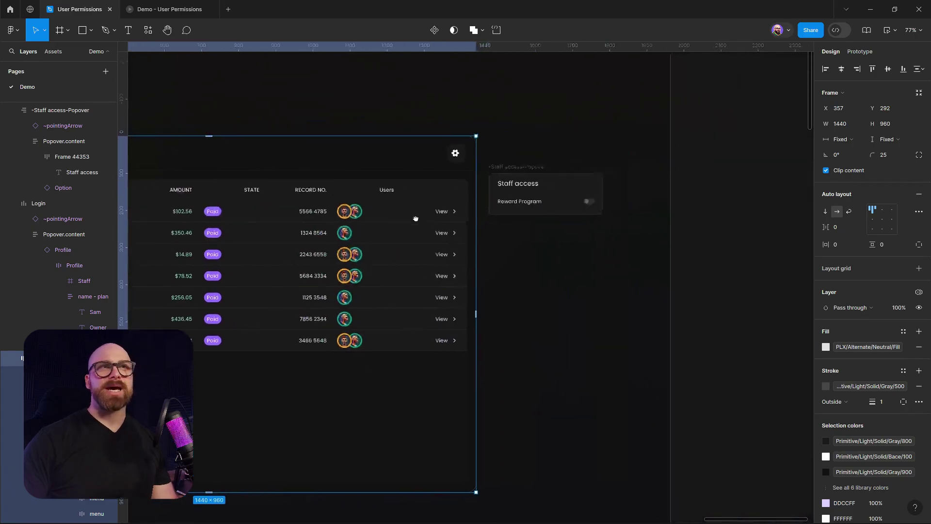
- Detach the existing variable from the Reward Program row's switch
{"action": "left_click", "coordinate": [582, 209], "text": "ctrl"}
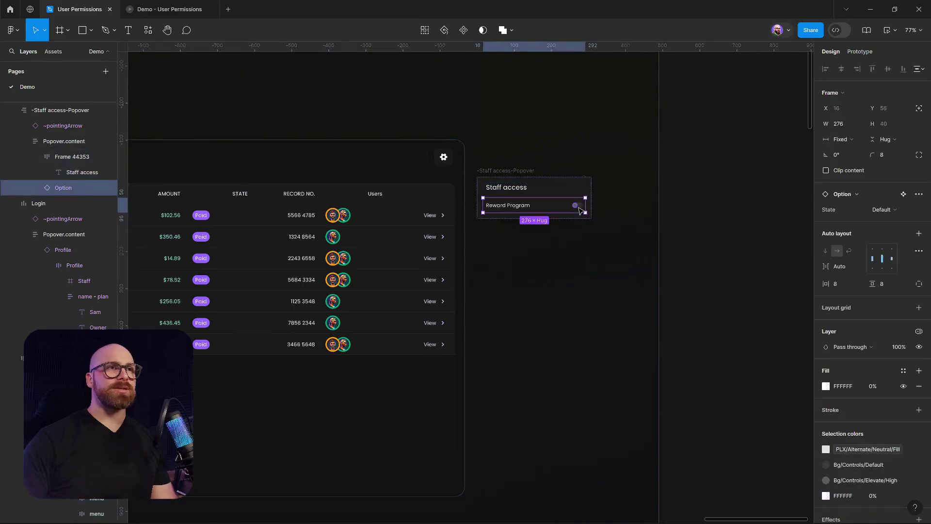
{"action": "left_click", "coordinate": [578, 208]}
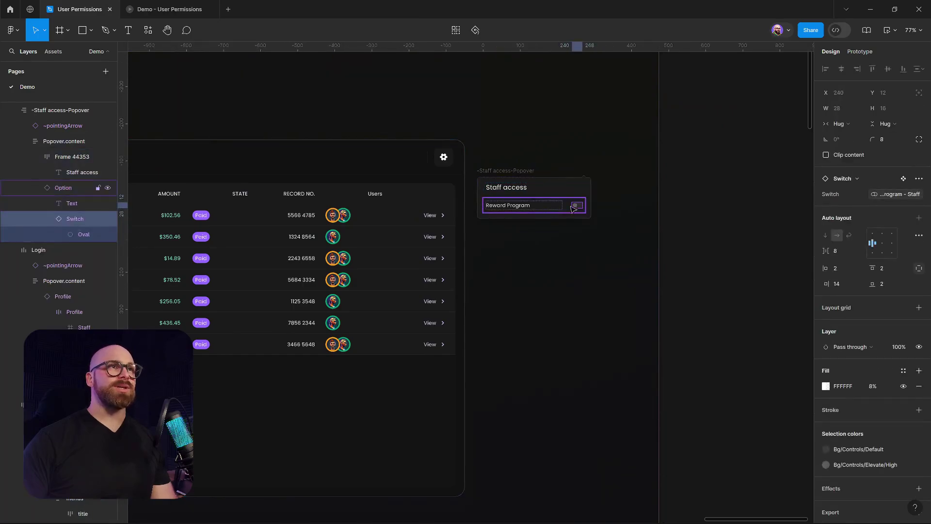
{"action": "left_click_drag", "start_coordinate": [395, 479], "coordinate": [499, 177]}
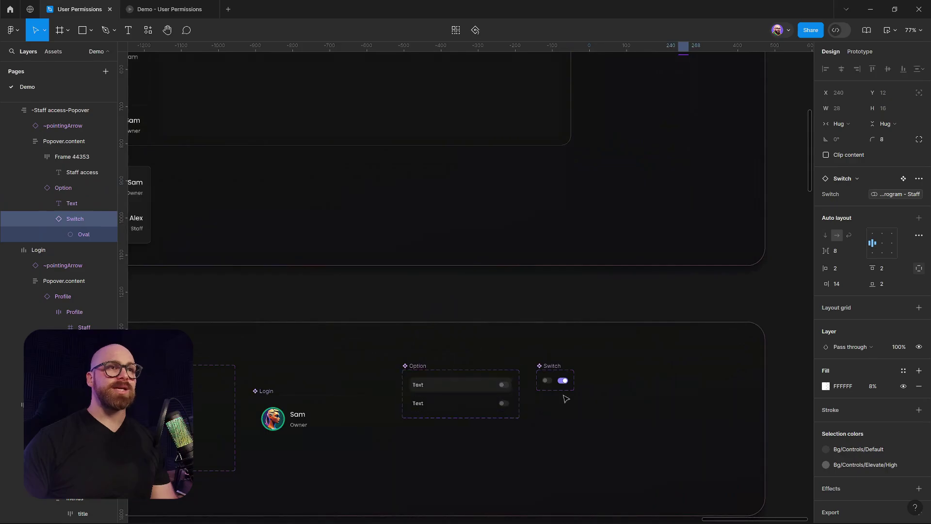
{"action": "scroll", "coordinate": [675, 229], "scroll_direction": "up", "scroll_amount": 6}
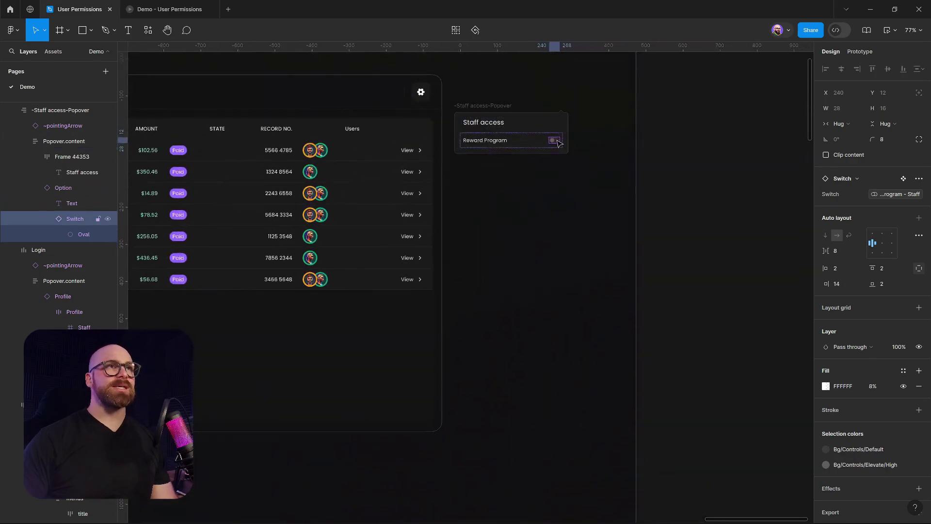
{"action": "scroll", "coordinate": [271, 199], "scroll_direction": "up", "scroll_amount": 2}
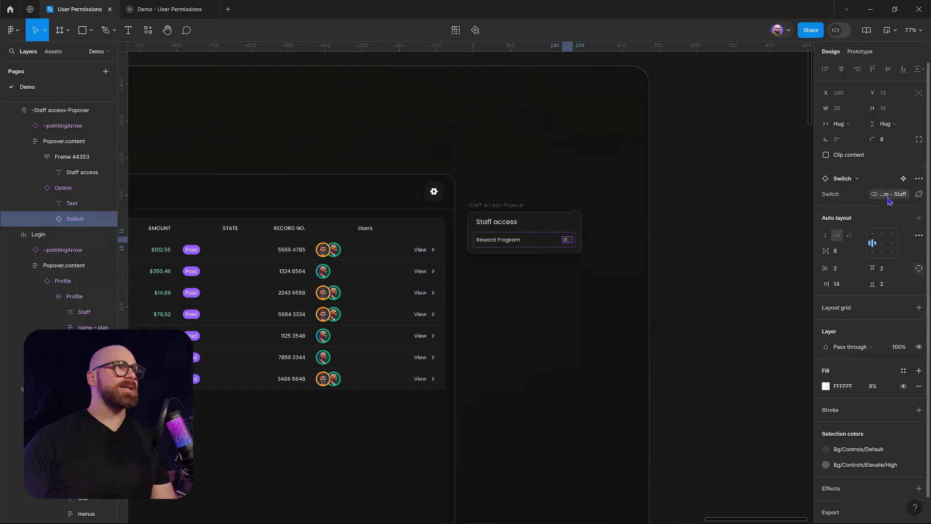
{"action": "left_click", "coordinate": [916, 195]}
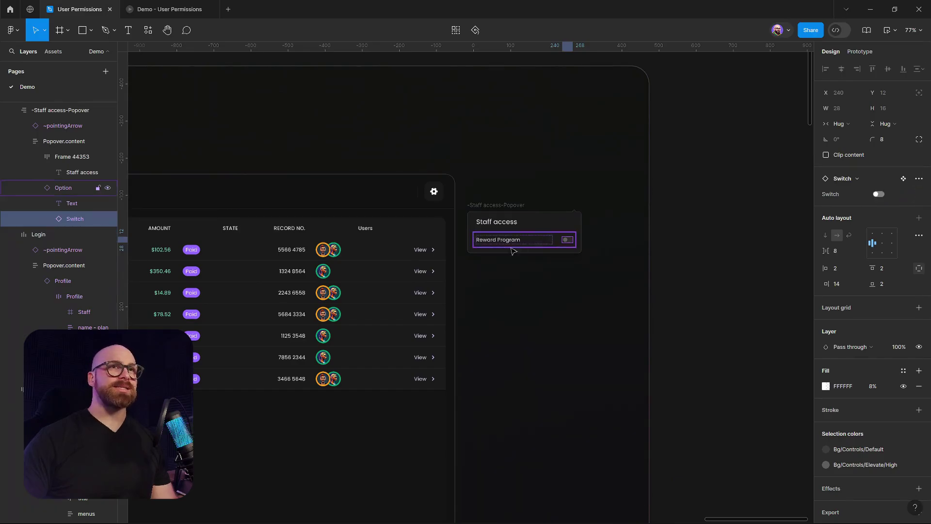
- Bind the switch state to the Reward Program – Staff boolean variable
{"action": "scroll", "coordinate": [502, 239], "scroll_direction": "up", "scroll_amount": 3}
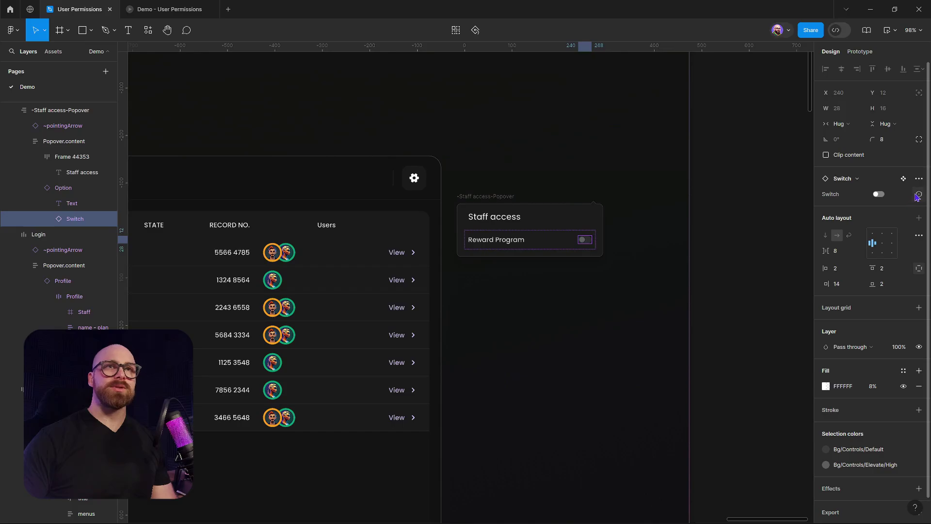
{"action": "left_click", "coordinate": [918, 194]}
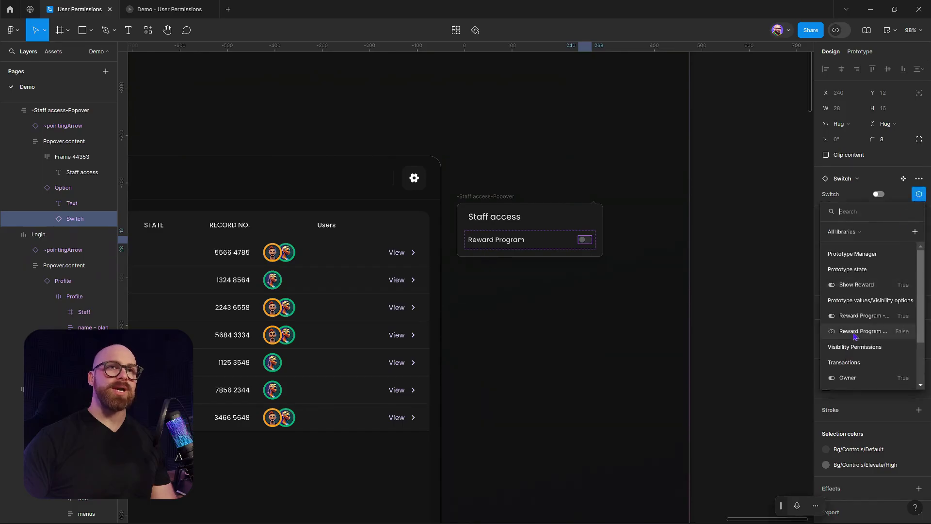
{"action": "scroll", "coordinate": [851, 339], "scroll_direction": "down", "scroll_amount": 2}
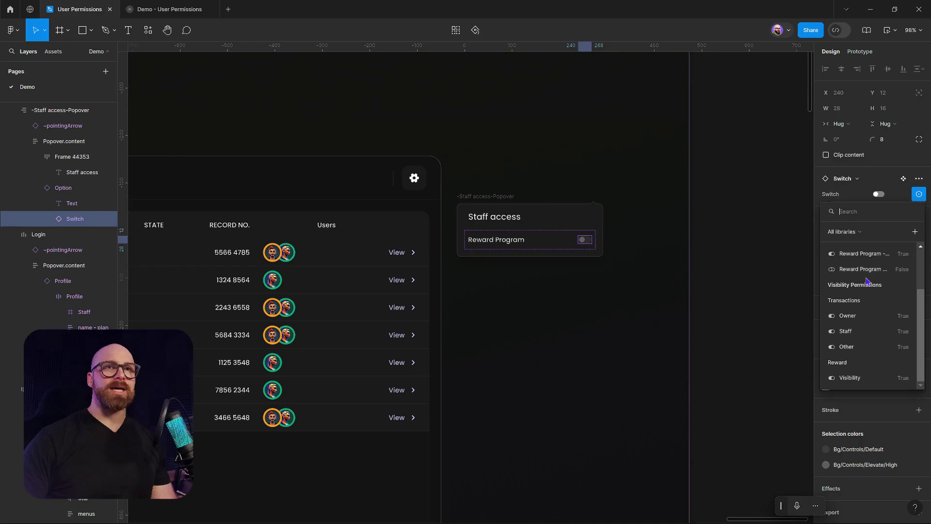
{"action": "left_click", "coordinate": [851, 331]}
{"action": "left_click", "coordinate": [544, 240]}
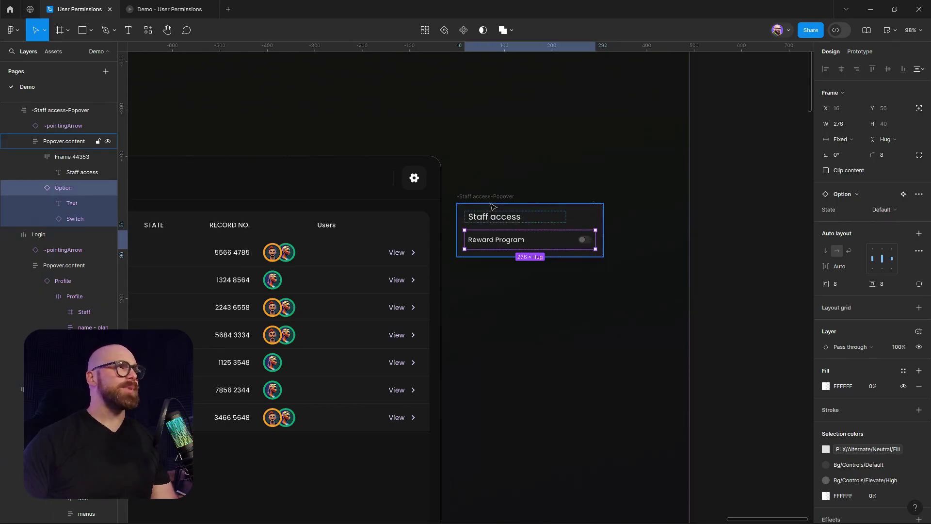
{"action": "scroll", "coordinate": [558, 198], "scroll_direction": "down", "scroll_amount": 5}
{"action": "scroll", "coordinate": [559, 198], "scroll_direction": "down", "scroll_amount": 5}
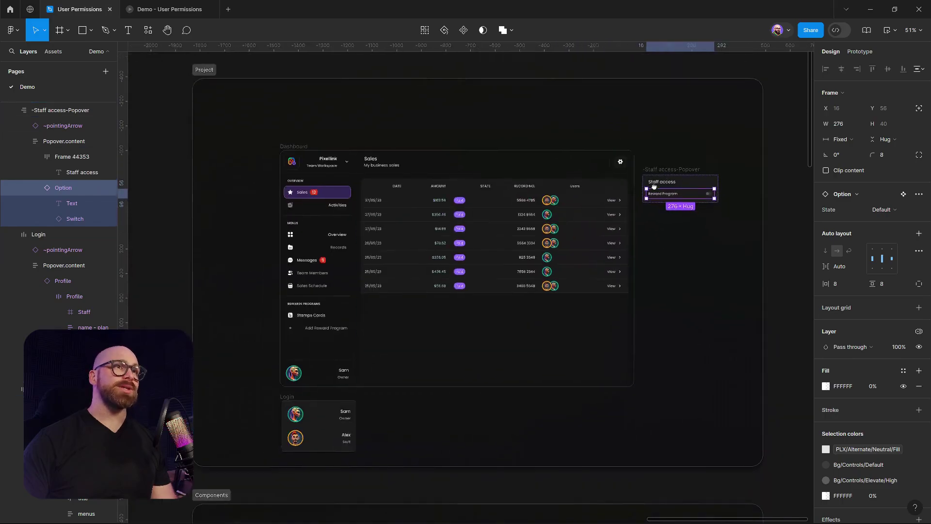
{"action": "left_click", "coordinate": [786, 206]}
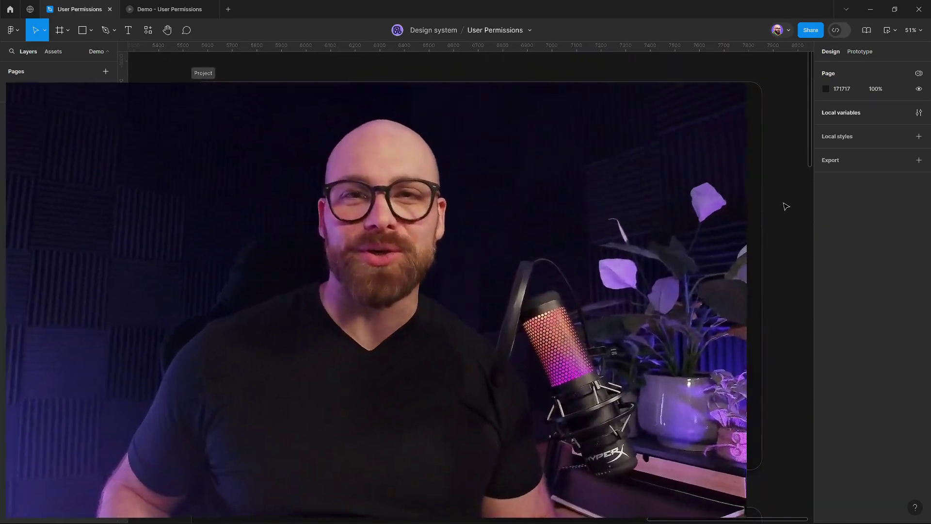